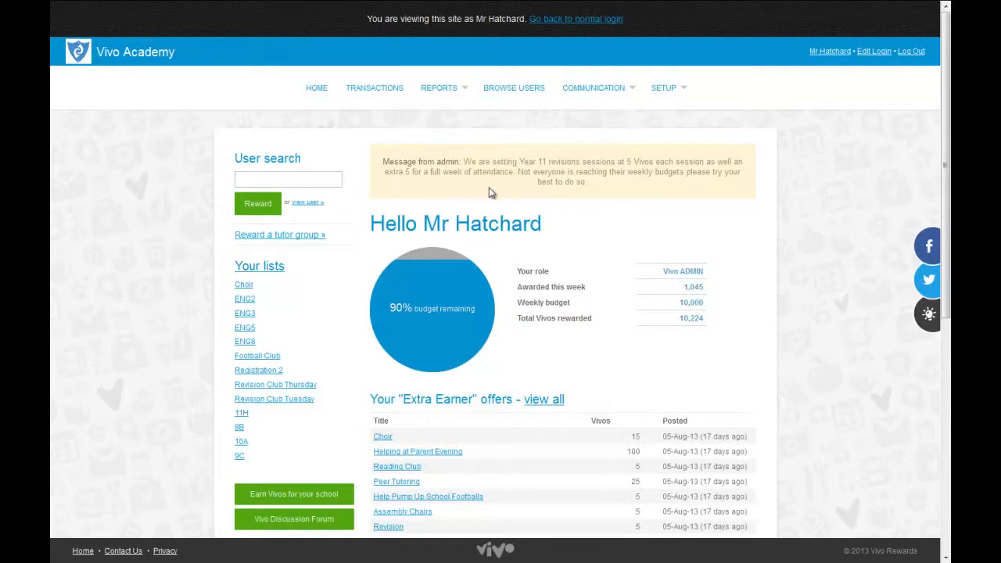
Open the management page of the SMS Update module from the school's modules list.
left_click(674, 90)
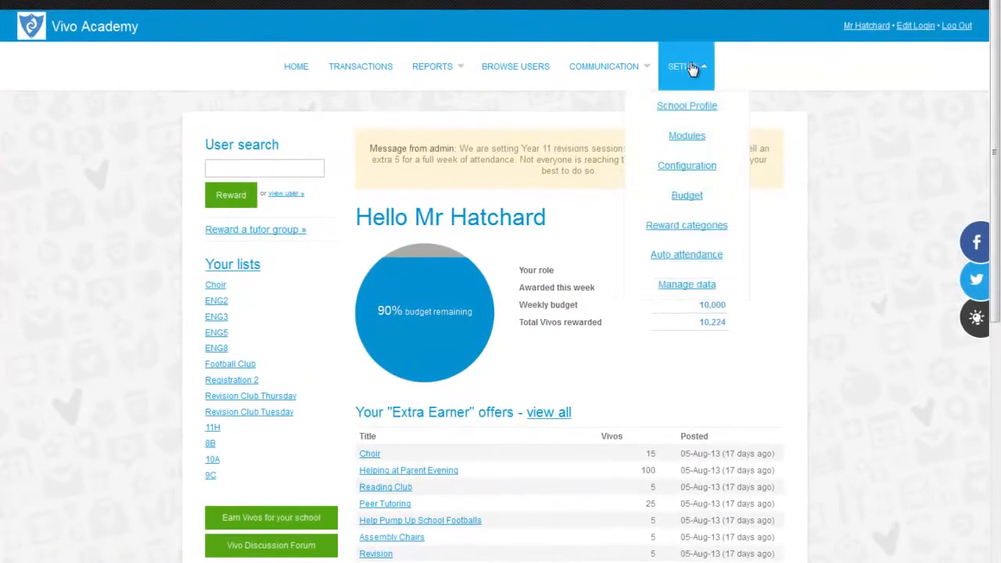
left_click(683, 137)
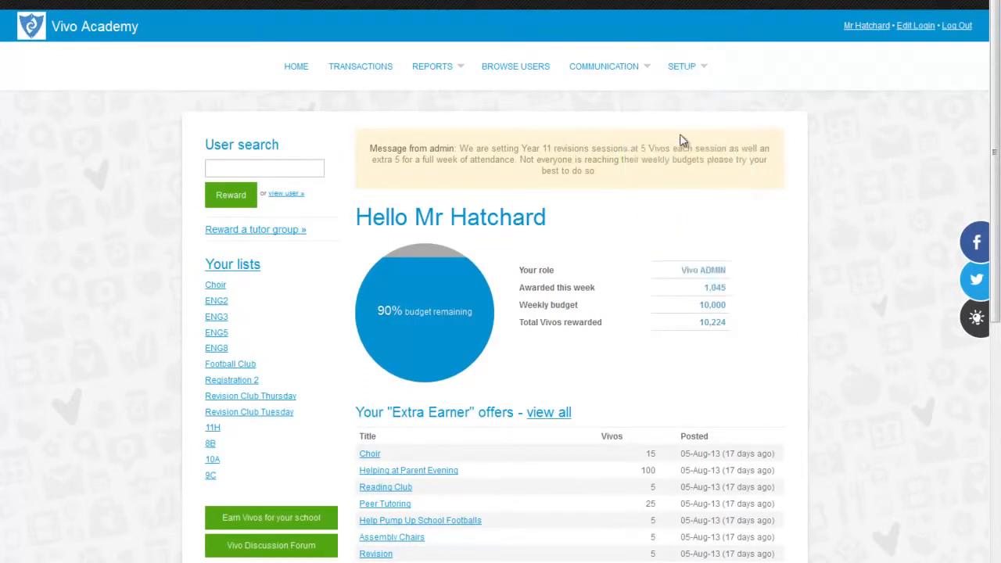
scroll(813, 200, "down", 1)
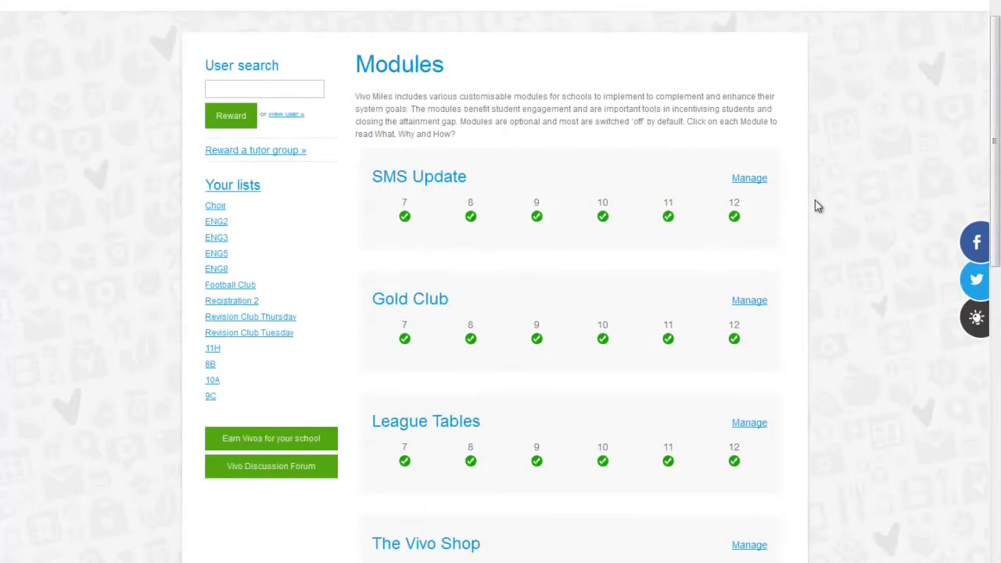
left_click(749, 179)
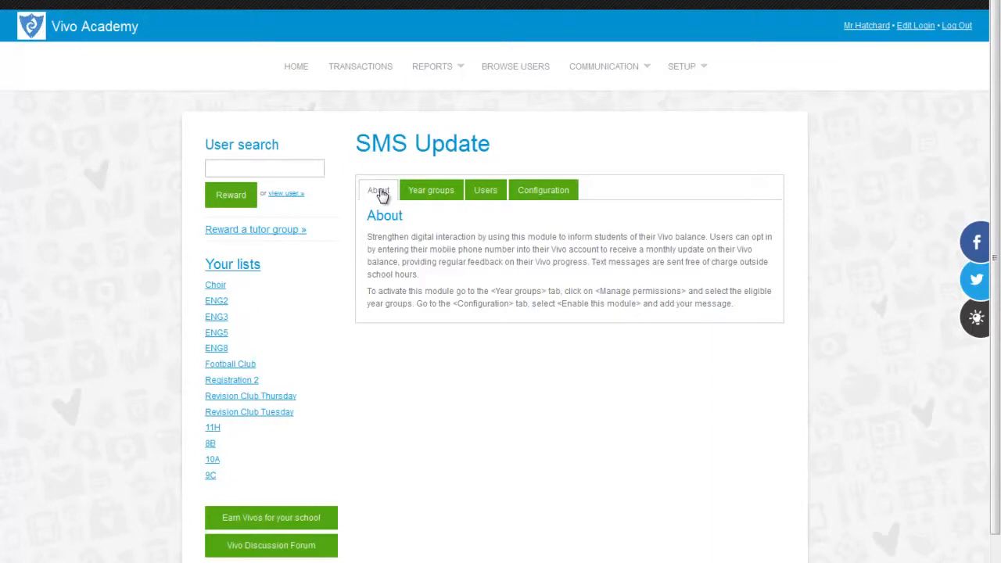
Review the SMS Update module's year group permissions and its count of users opted in to the monthly SMS.
left_click(432, 193)
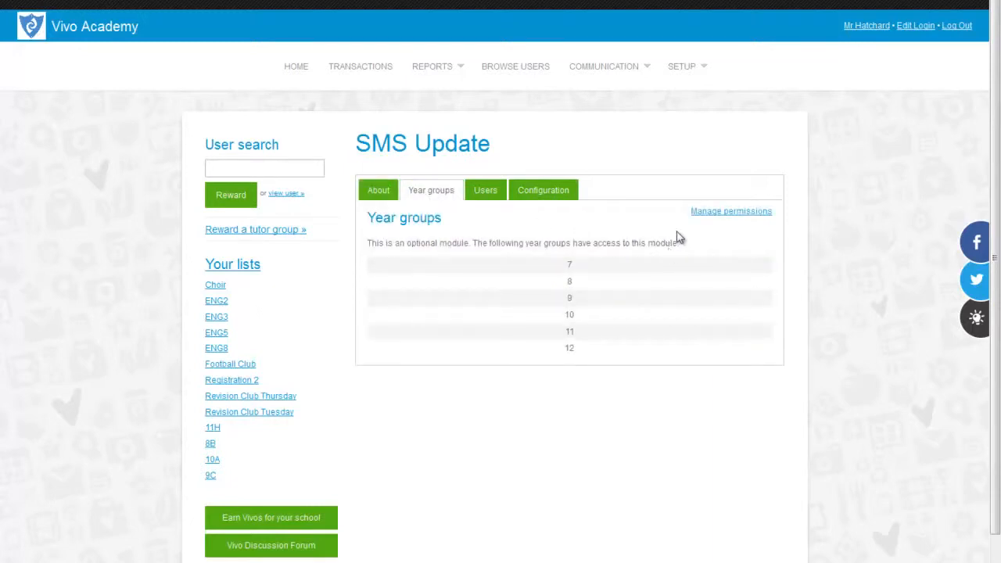
left_click(725, 221)
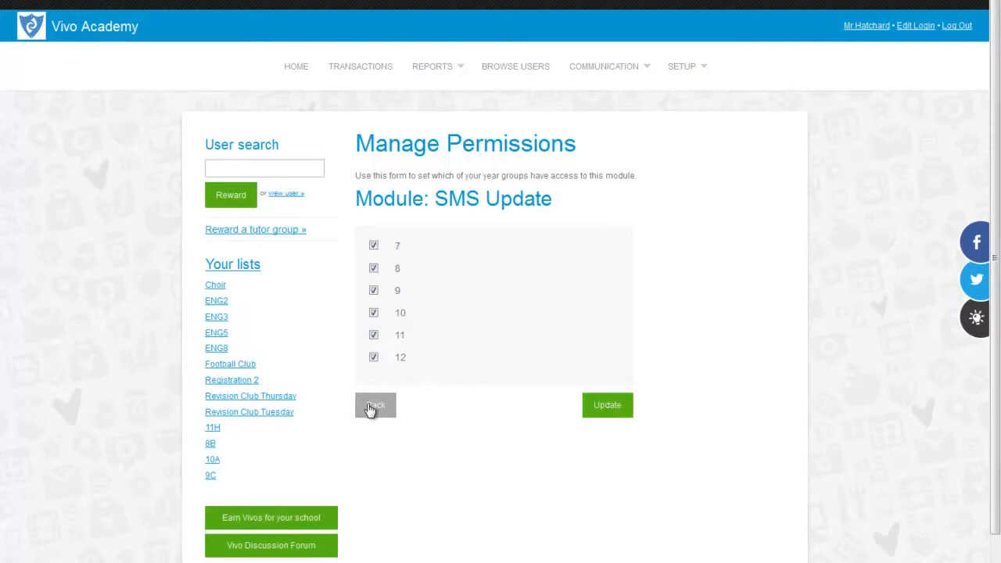
left_click(392, 413)
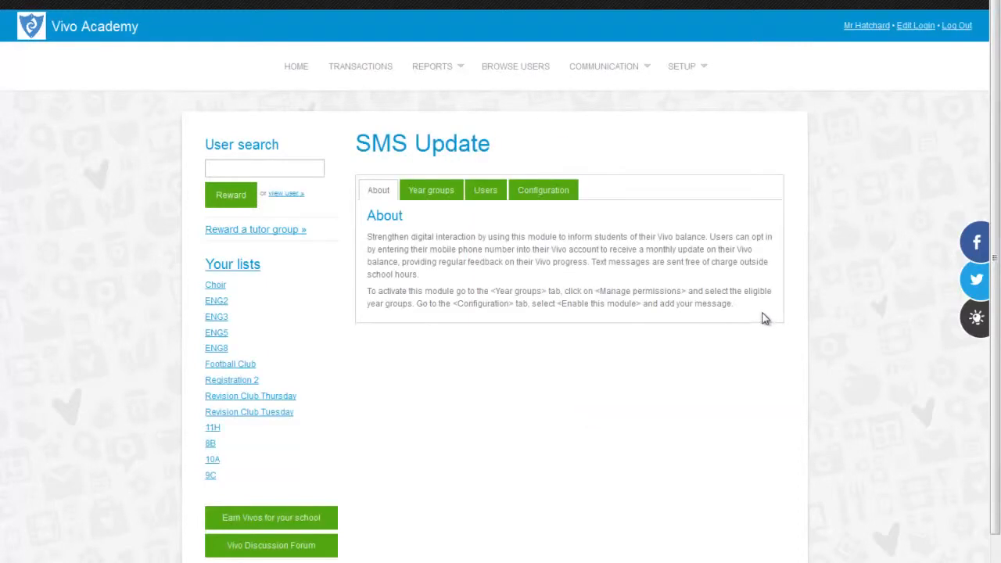
left_click(491, 195)
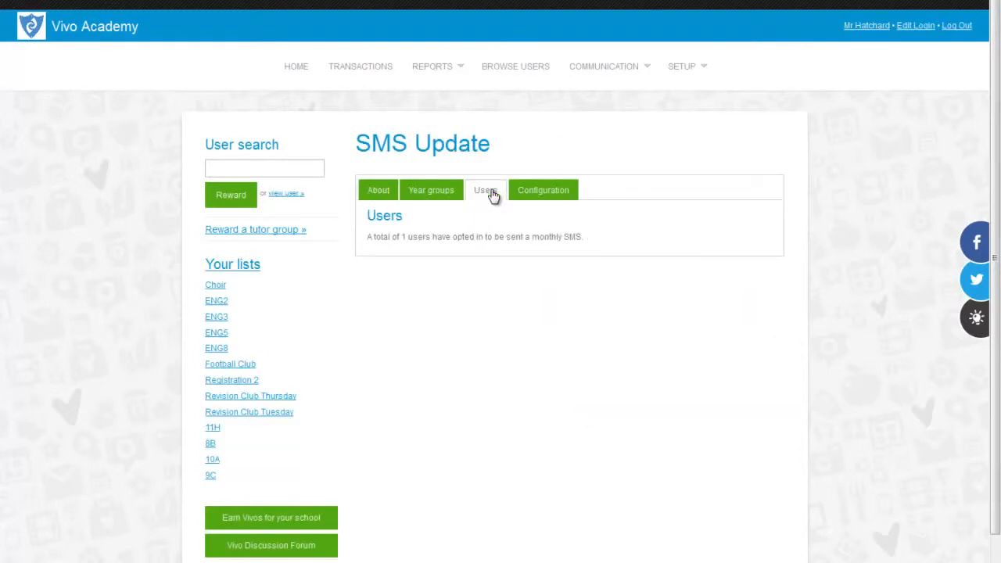
left_click_drag(367, 236, 583, 236)
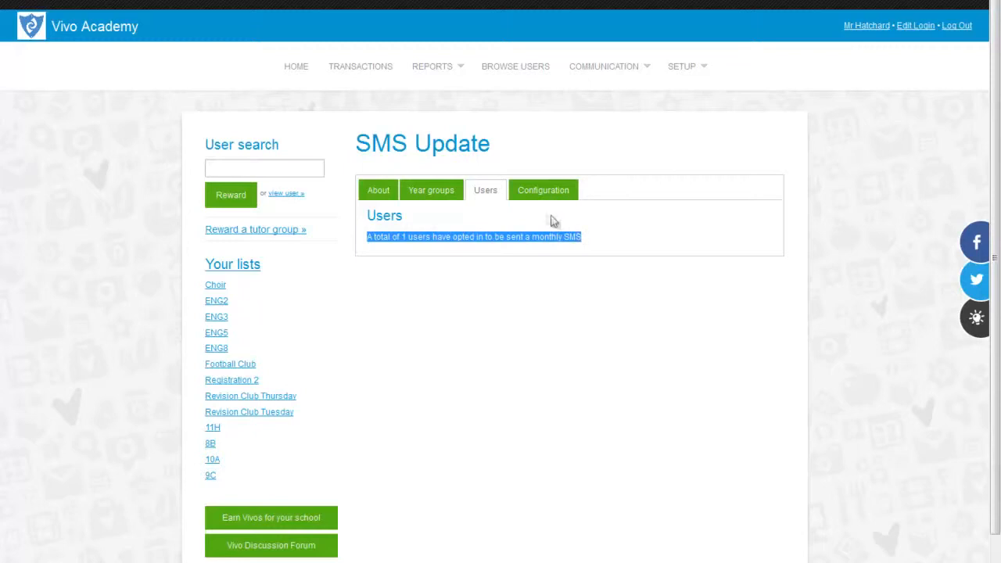
Examine the SMS Update configuration, including the personalisation placeholders, the sample message text and the preview option.
left_click(528, 195)
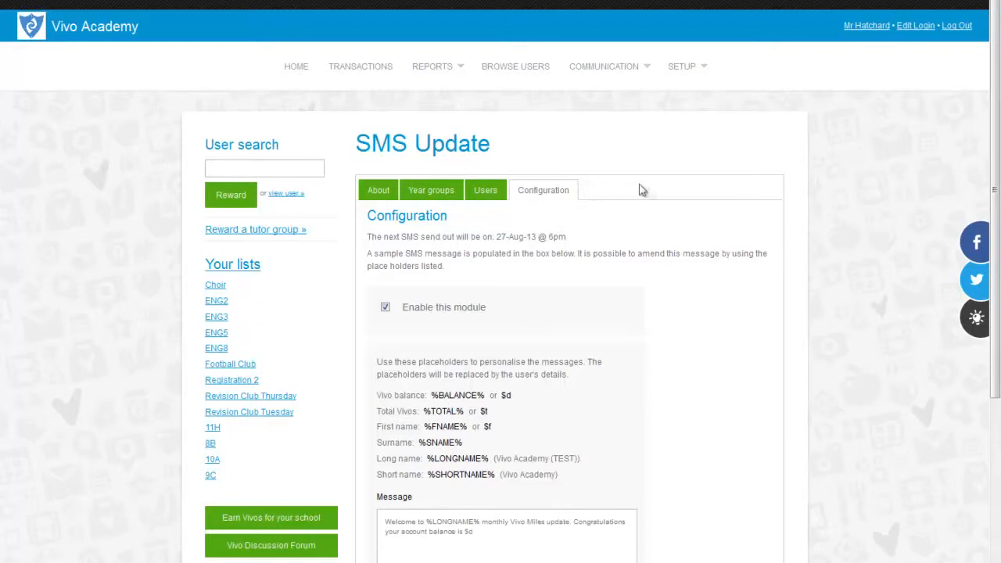
scroll(788, 279, "down", 3)
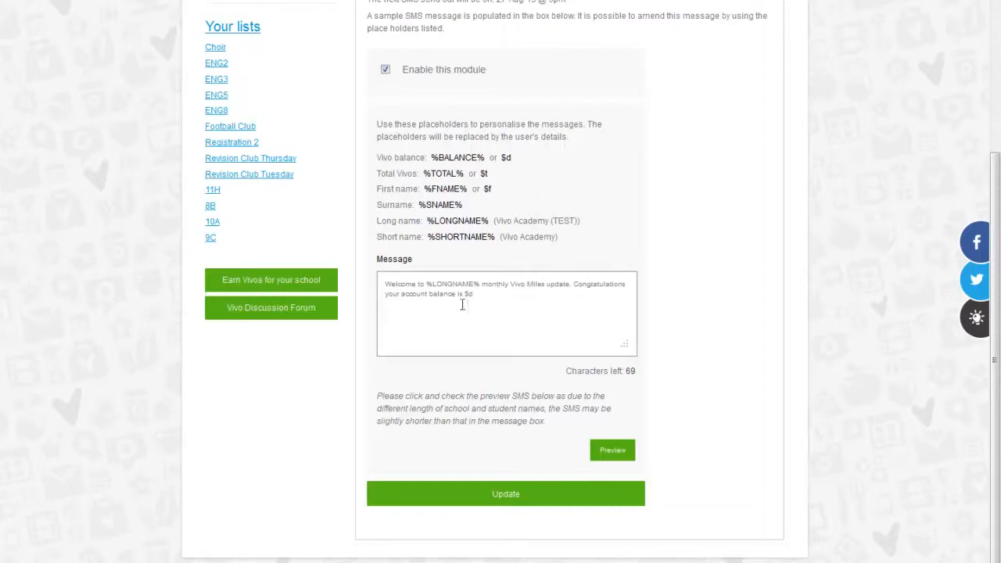
left_click_drag(499, 157, 512, 155)
left_click(454, 160)
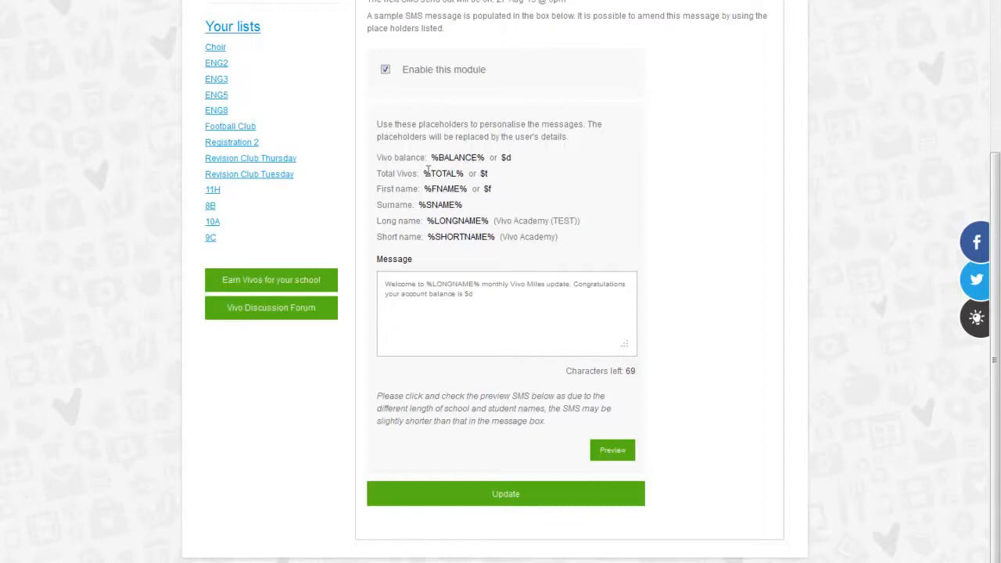
mouse_move(420, 173)
left_mouse_down()
mouse_move(381, 178)
mouse_move(393, 192)
mouse_move(377, 193)
left_mouse_up()
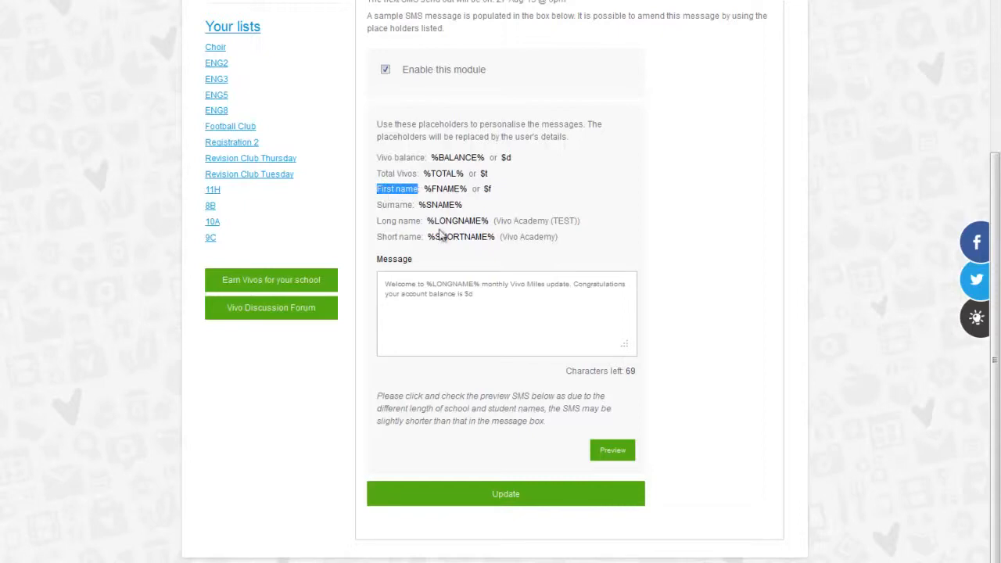
left_click(475, 296)
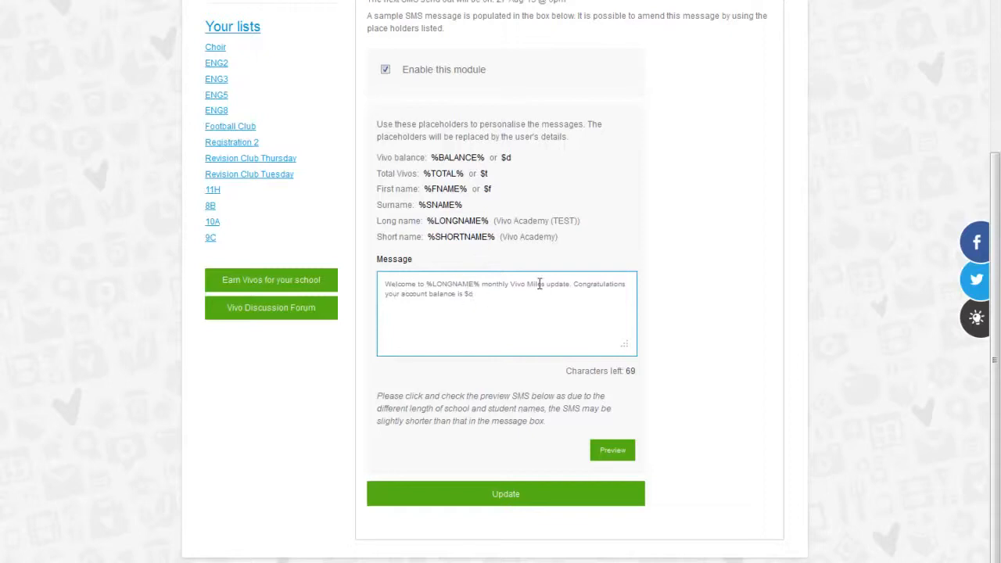
scroll(661, 420, "down", 1)
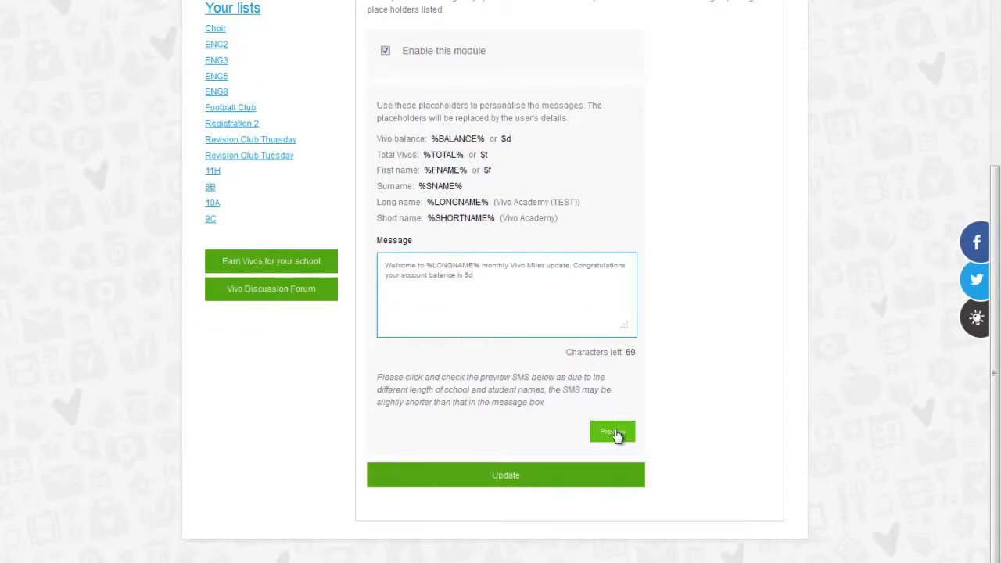
left_click(477, 484)
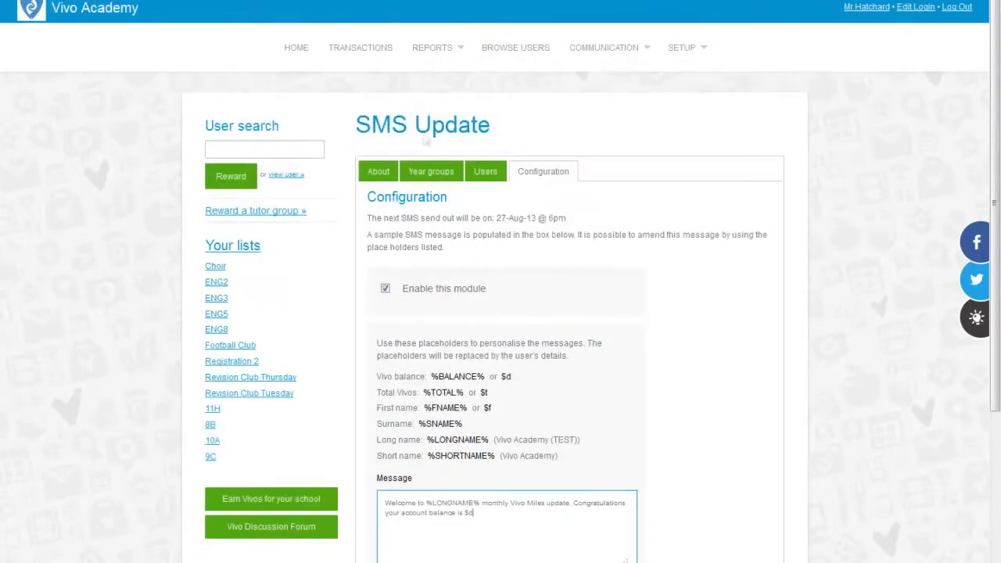
Return to the modules list and open the management page of the Gold Club module.
left_click(686, 48)
left_click(673, 123)
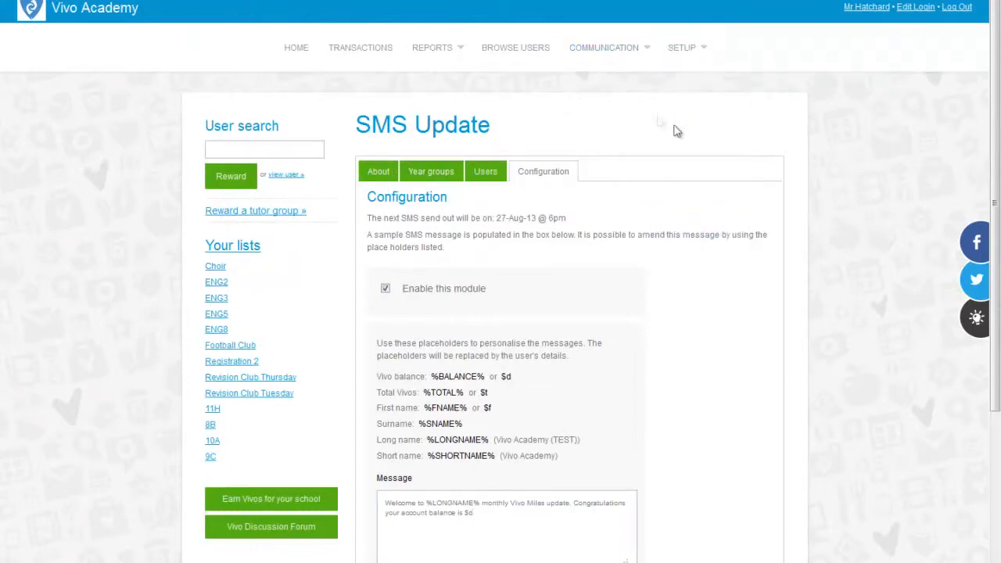
scroll(713, 194, "down", 2)
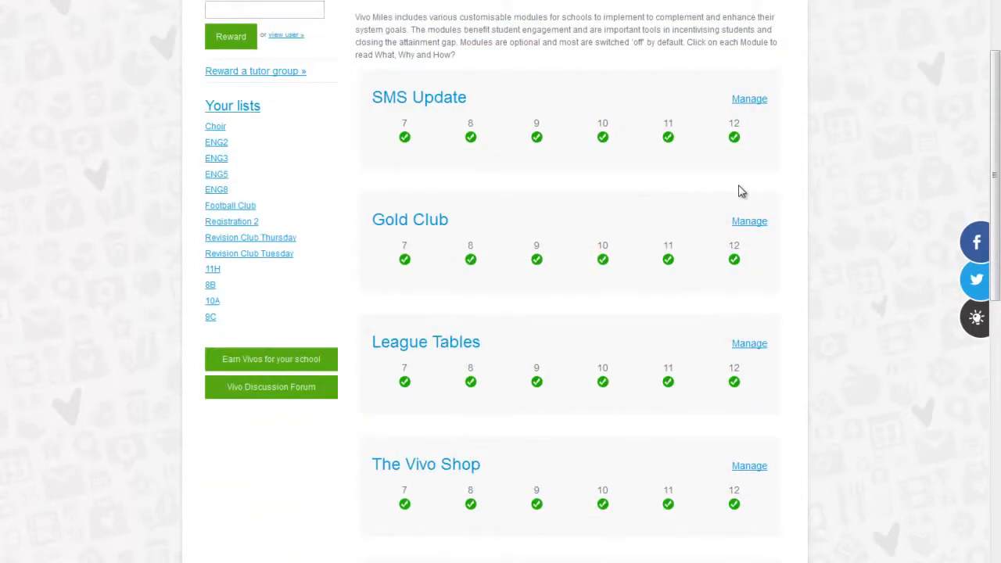
left_click(749, 224)
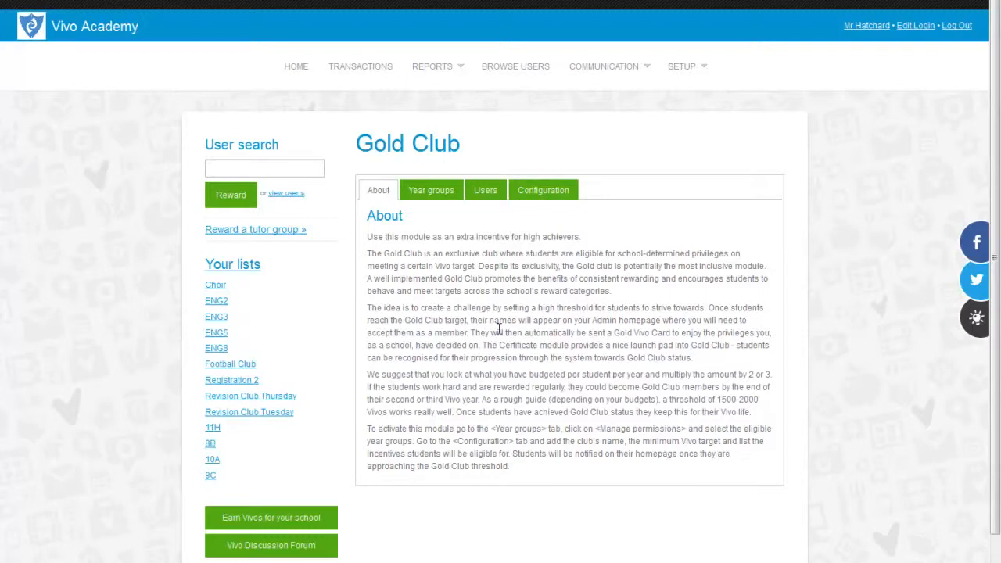
Review the Gold Club module's year group permissions and its user membership overview.
left_click(431, 192)
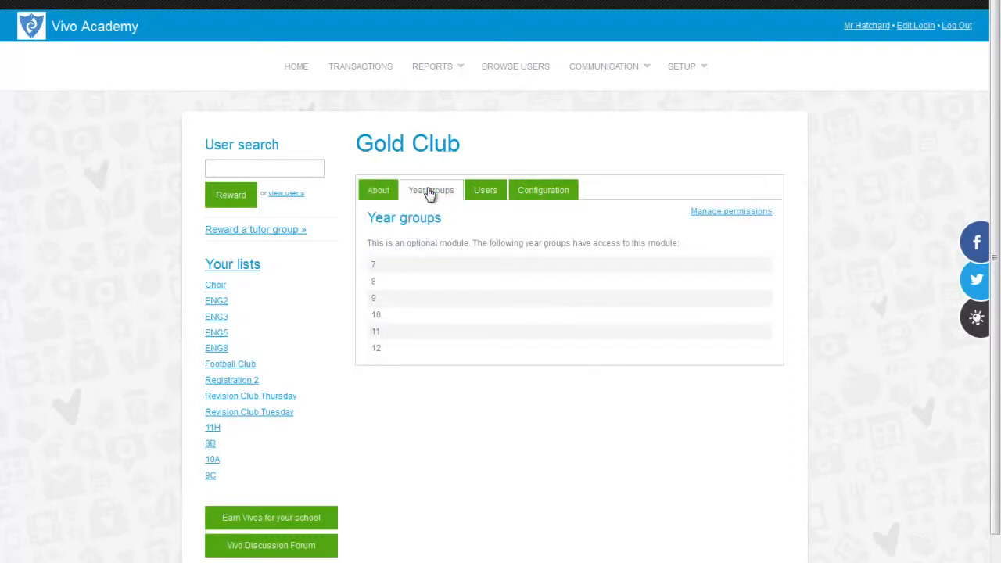
left_click(724, 213)
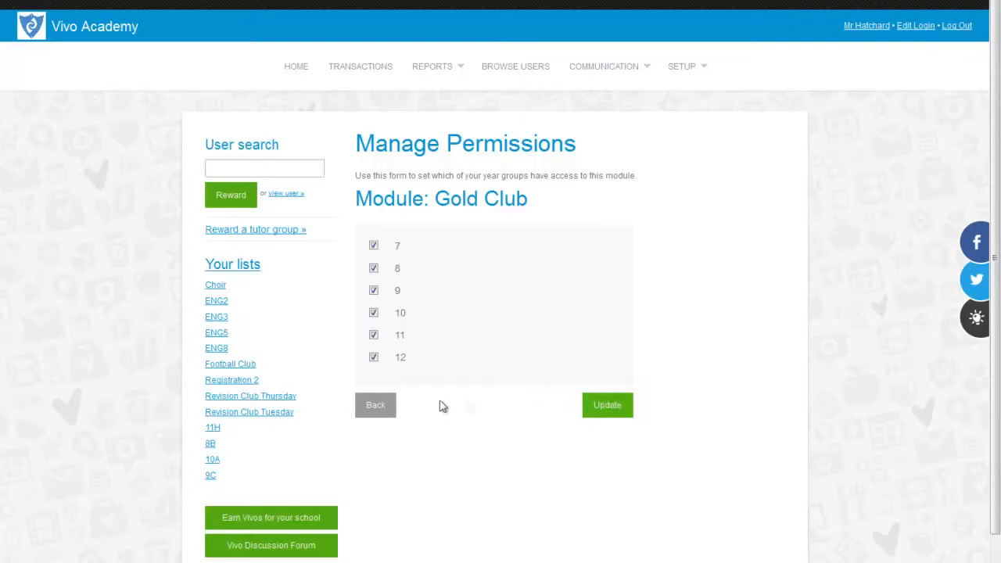
left_click(373, 408)
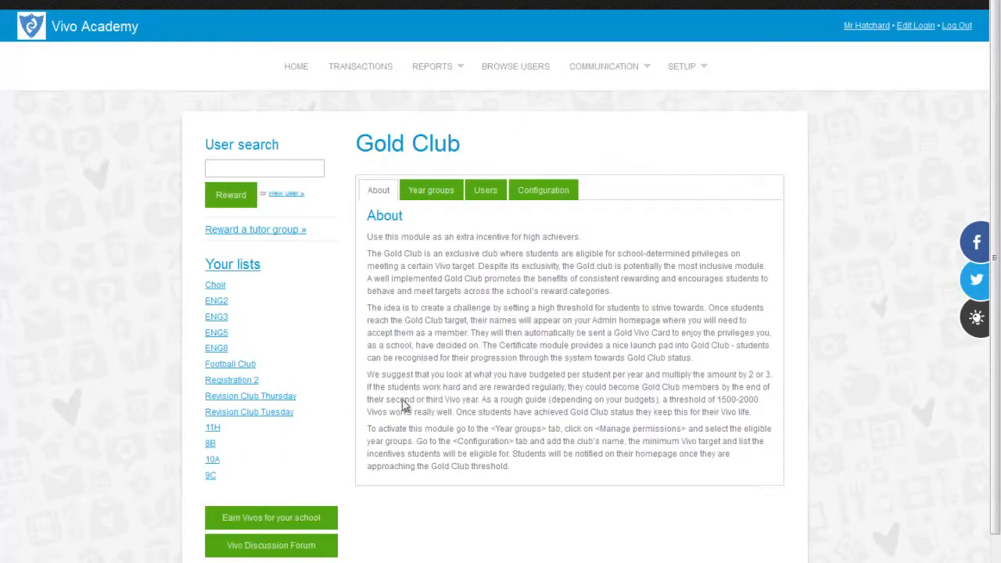
left_click(485, 191)
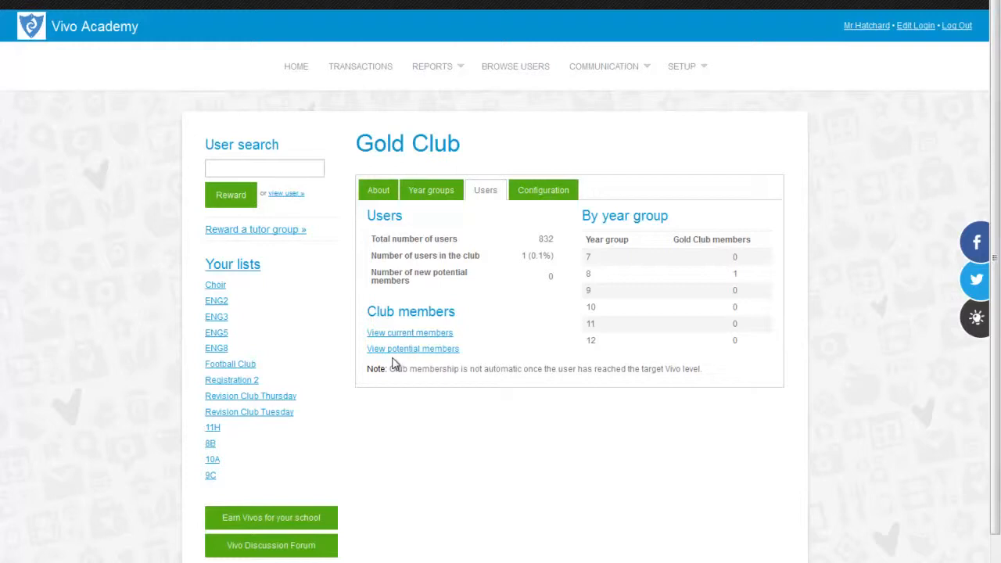
Examine the Gold Club configuration, including the suggested privileges, club name, minimum Vivos and About text.
left_click(536, 191)
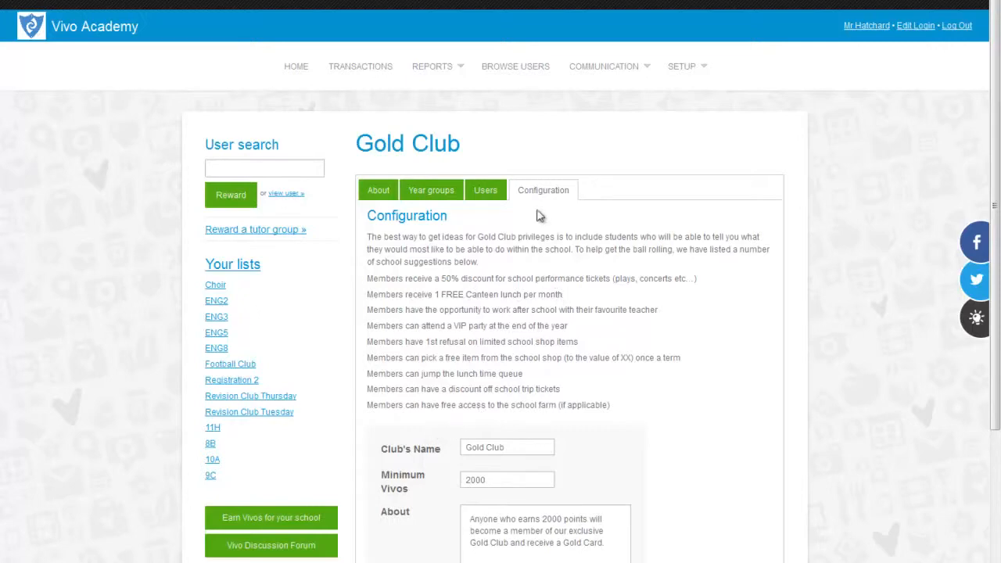
scroll(524, 227, "down", 2)
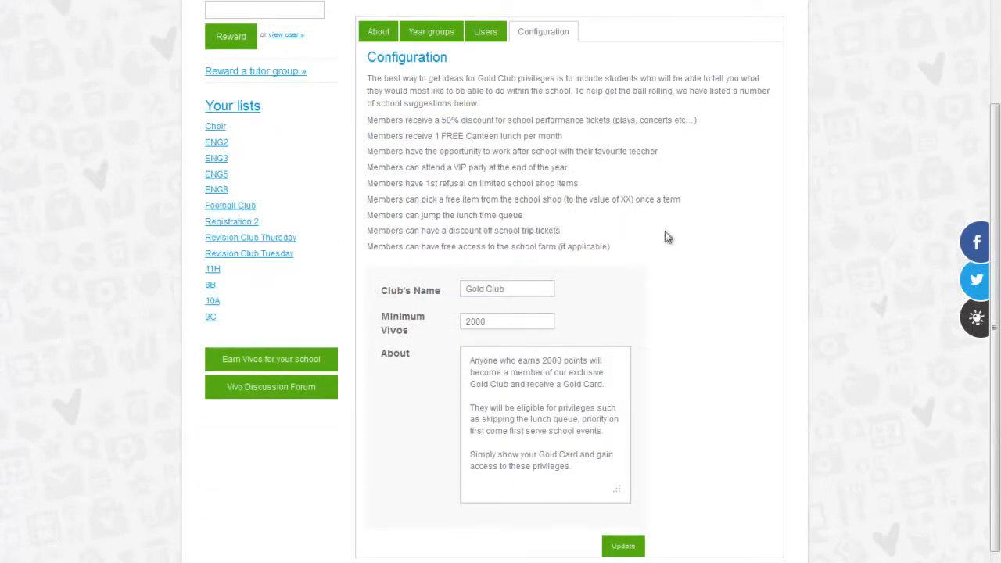
left_click(513, 320)
left_click(517, 289)
left_click_drag(517, 289, 466, 288)
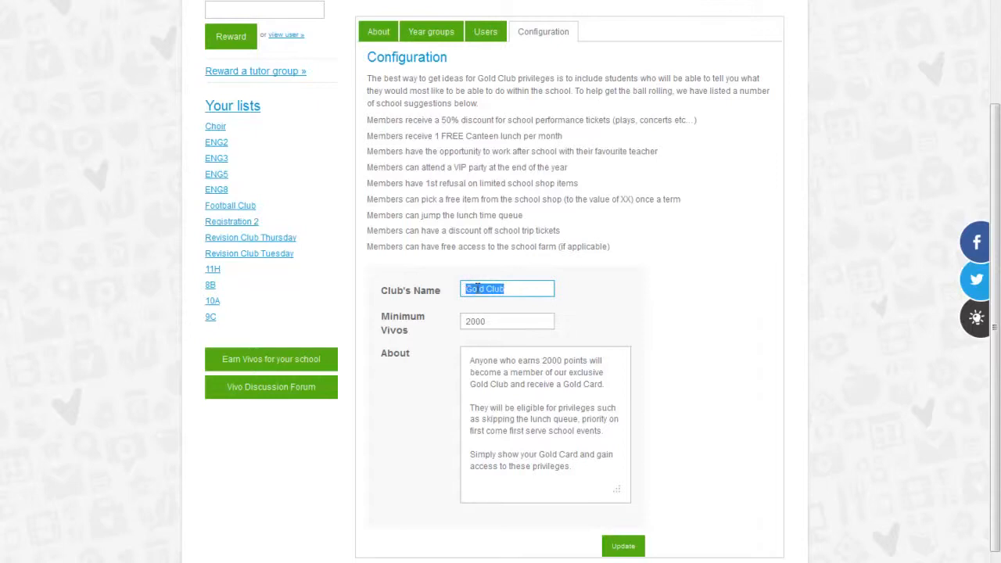
left_click(505, 317)
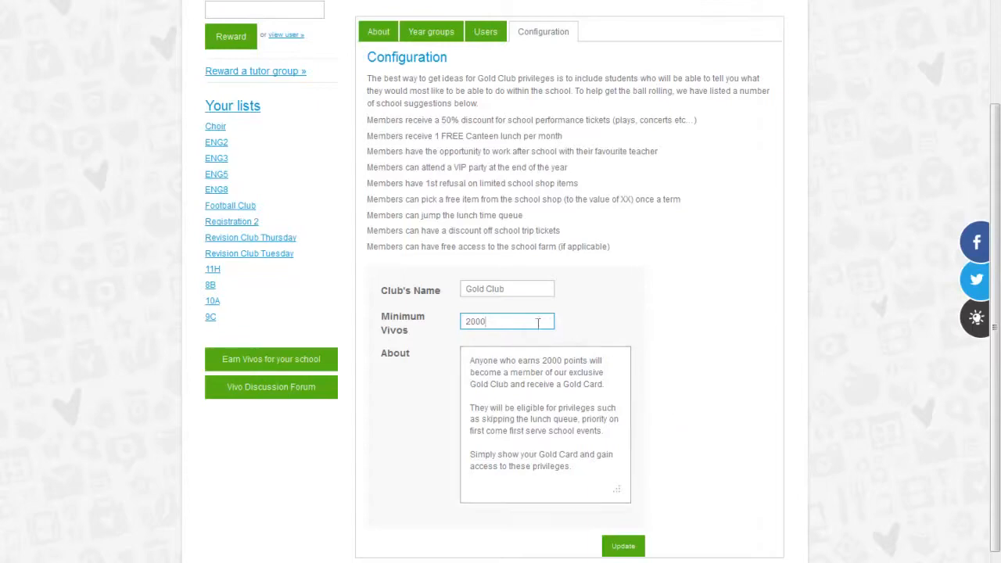
scroll(598, 350, "up", 3)
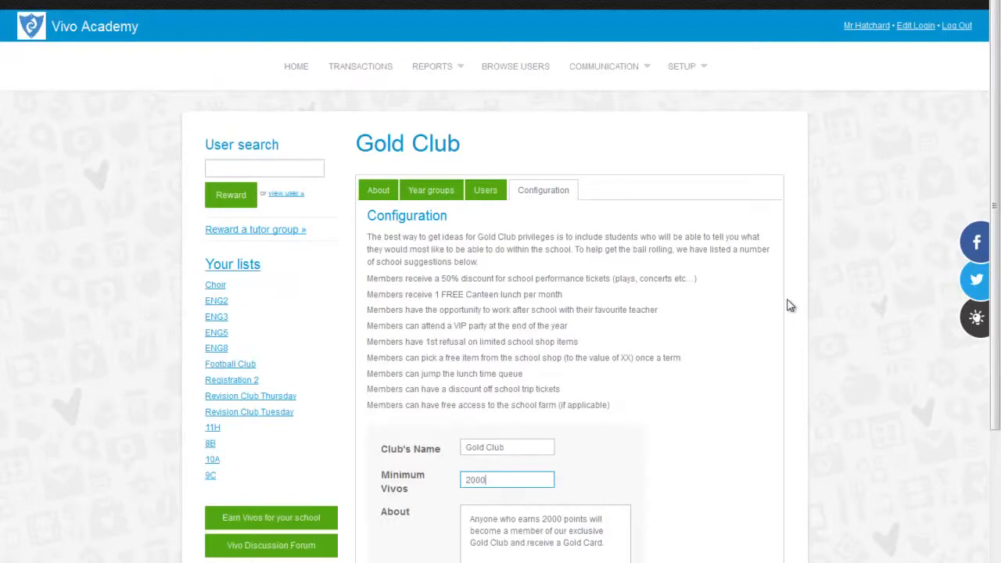
scroll(788, 305, "down", 3)
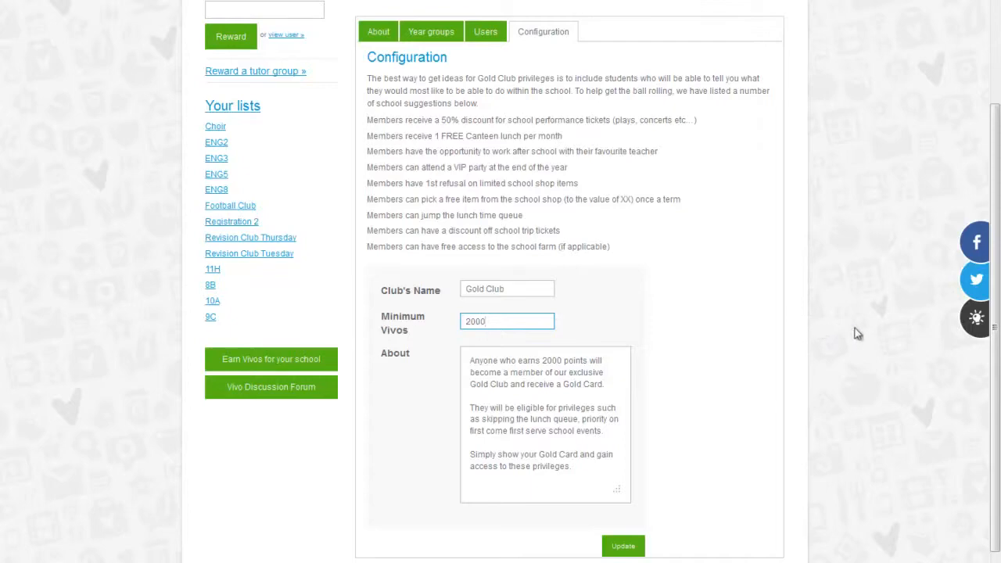
scroll(860, 372, "up", 3)
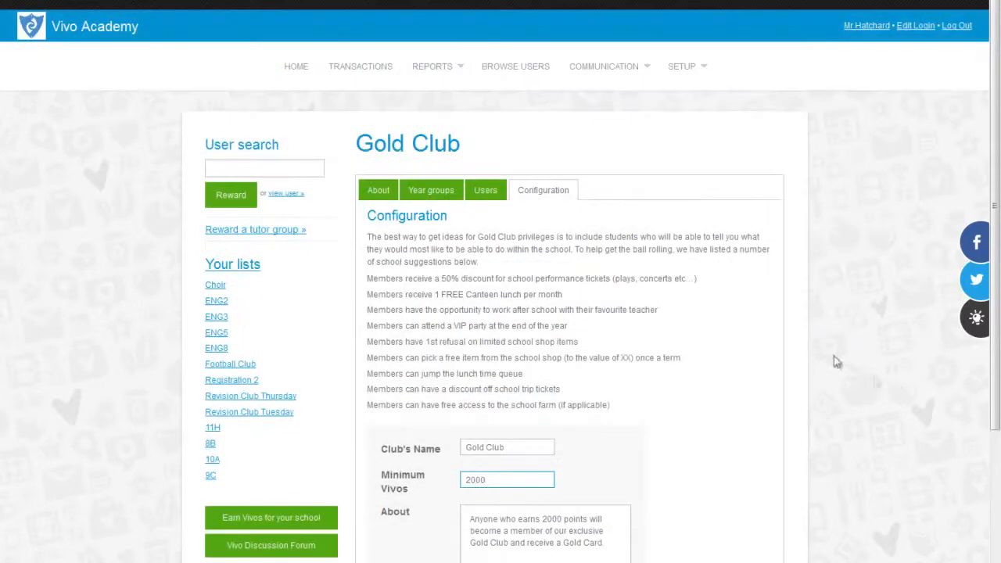
Open the League Tables module from the modules list and view the year groups with access to it.
left_click(678, 67)
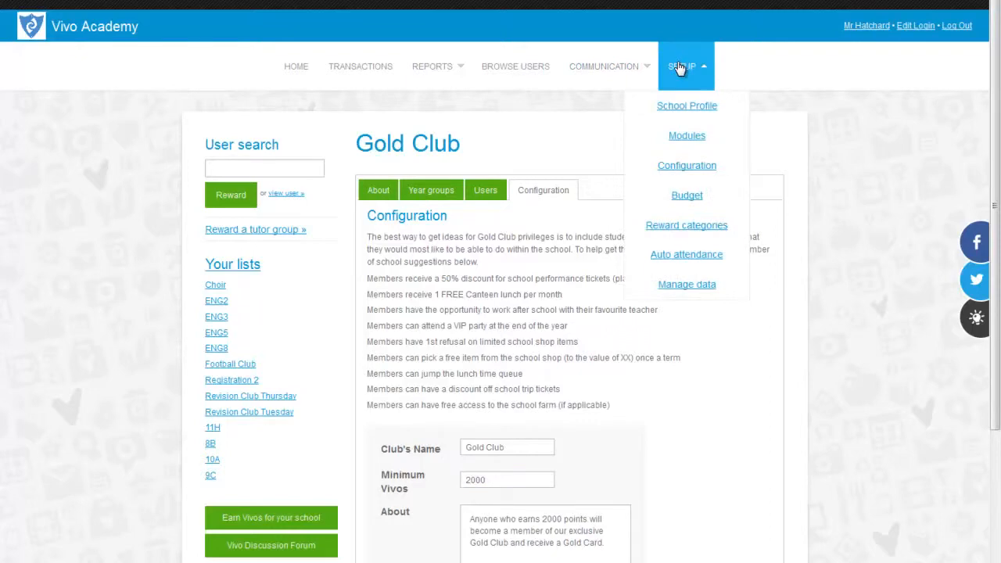
left_click(689, 139)
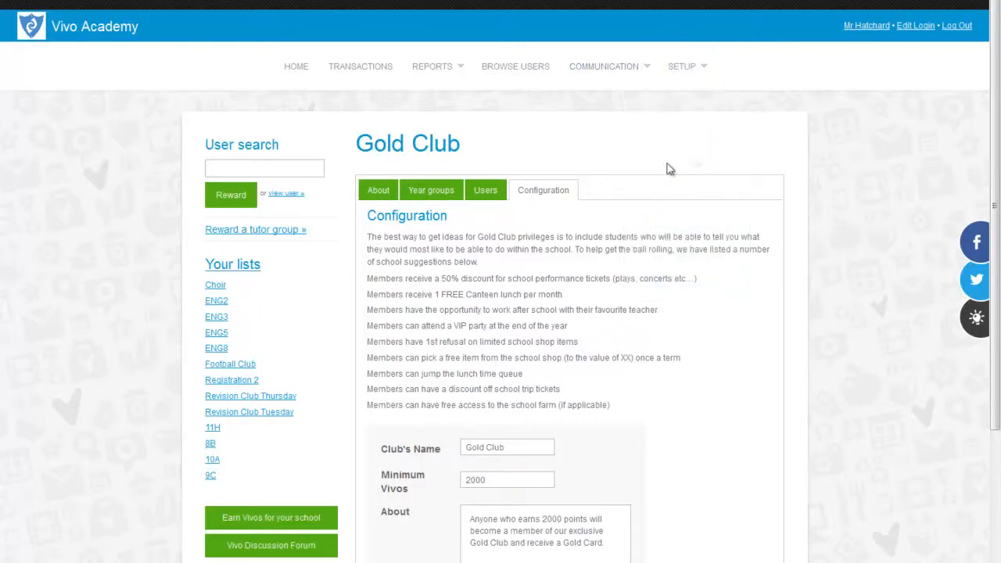
scroll(752, 261, "down", 3)
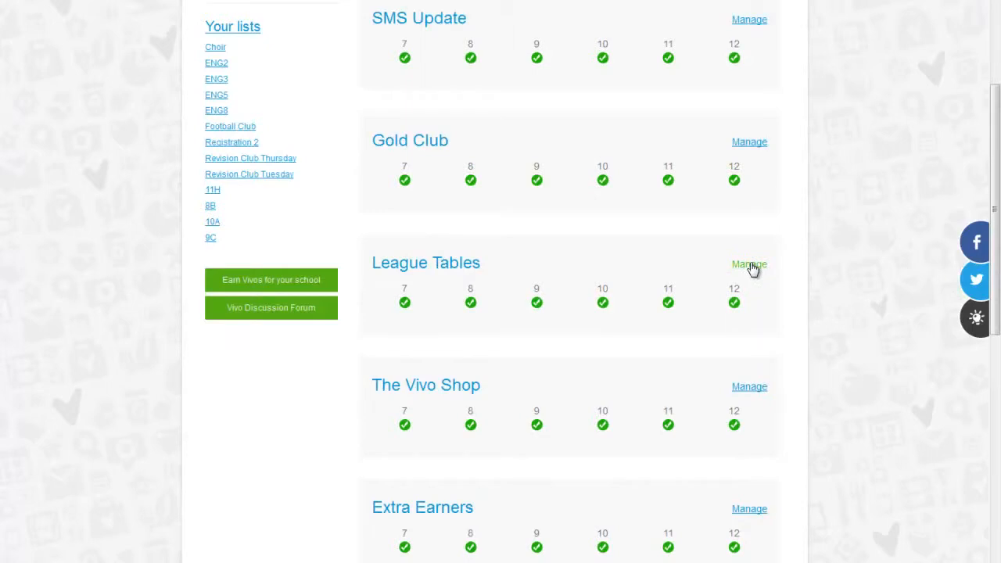
left_click(749, 265)
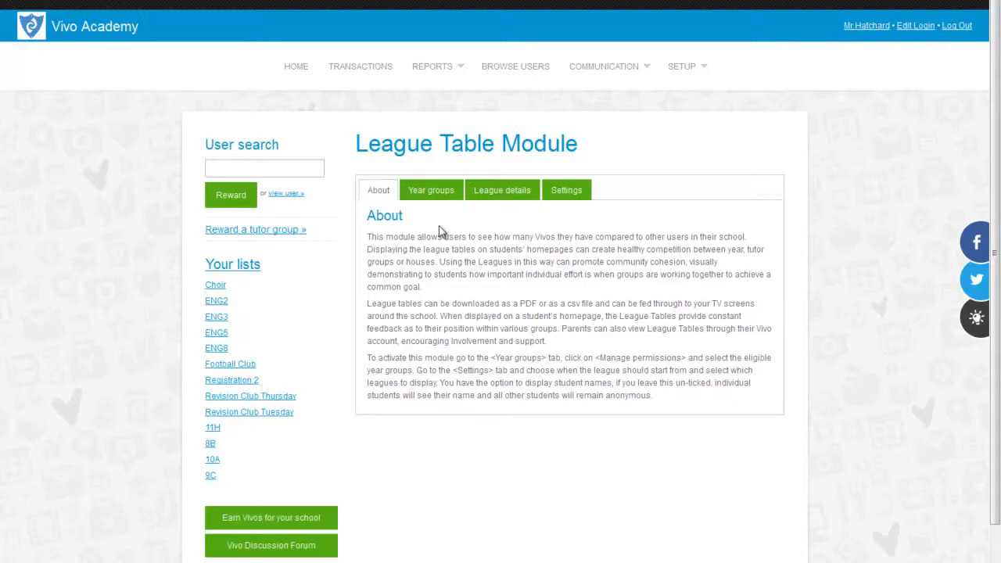
left_click(436, 194)
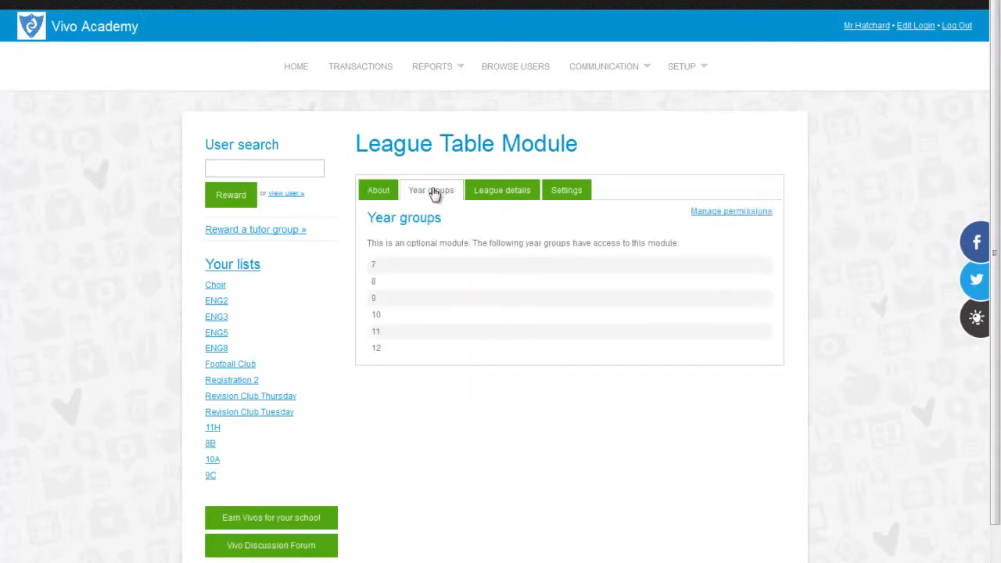
Review the League Tables module's year group permissions and its league table feeds, returning to the module overview.
left_click(724, 218)
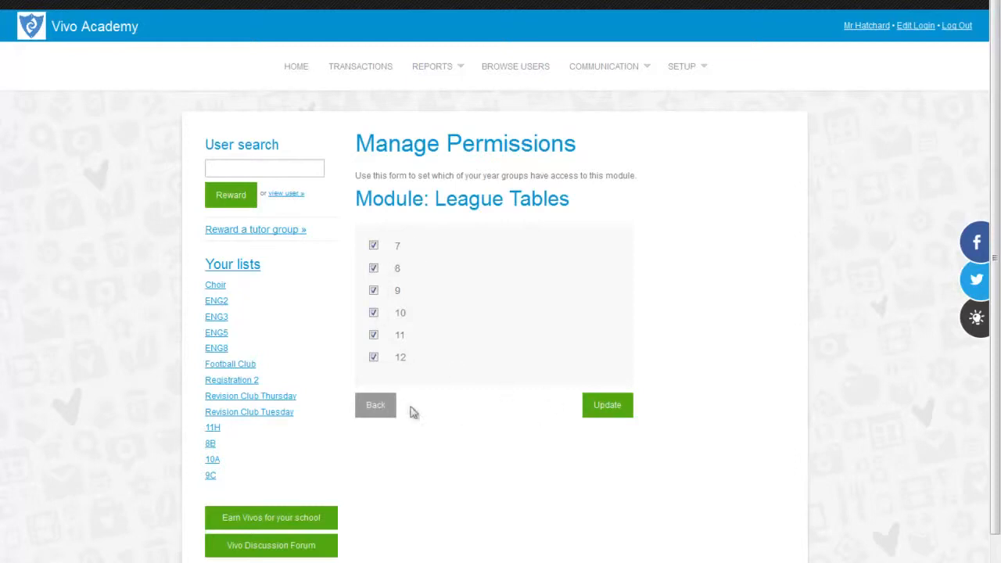
left_click(375, 406)
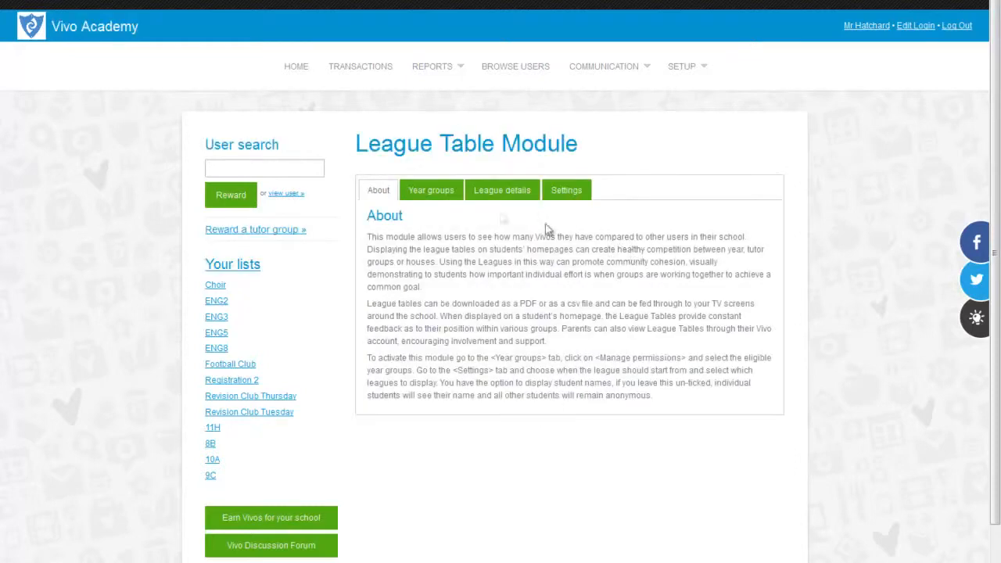
left_click(495, 196)
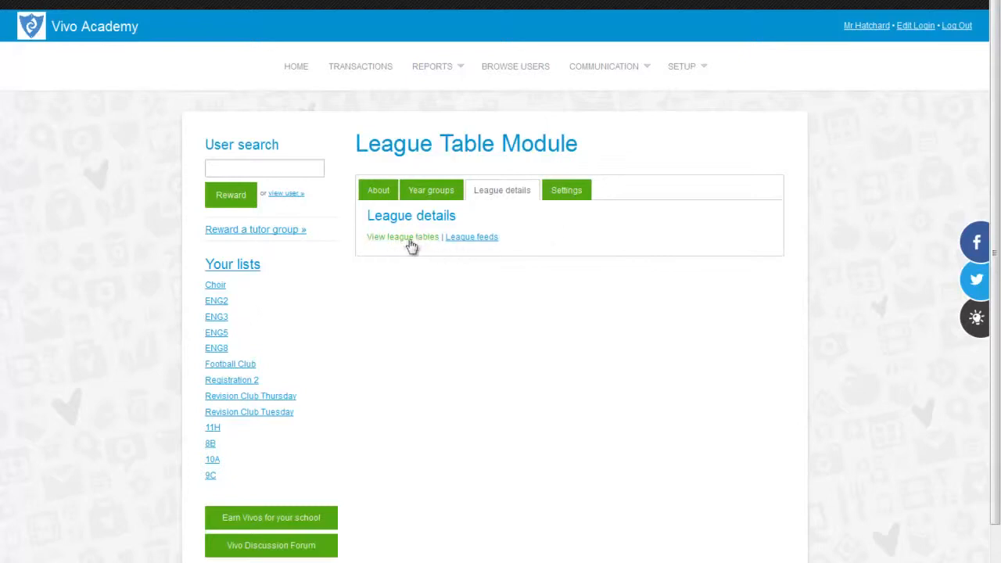
left_click(479, 244)
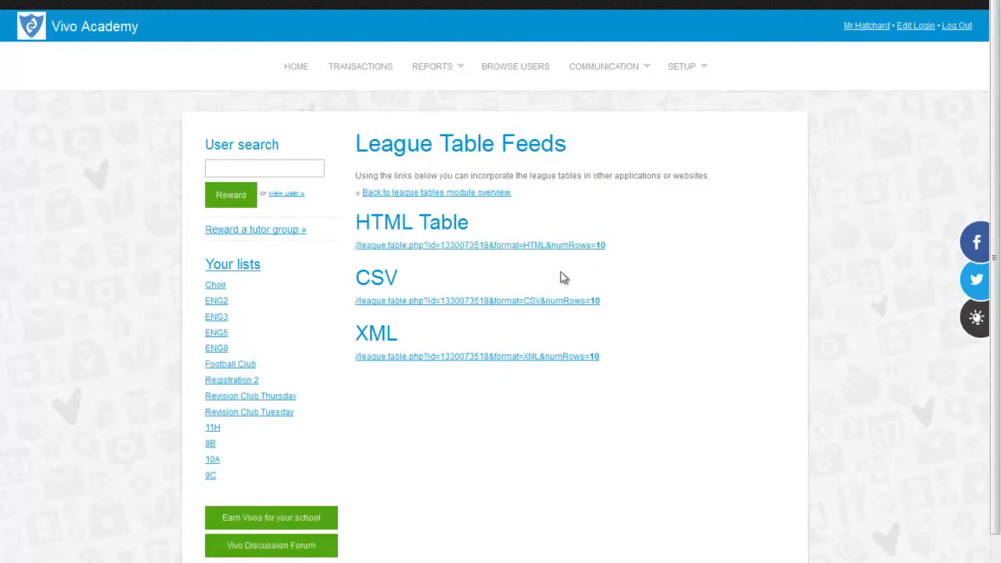
left_click(439, 198)
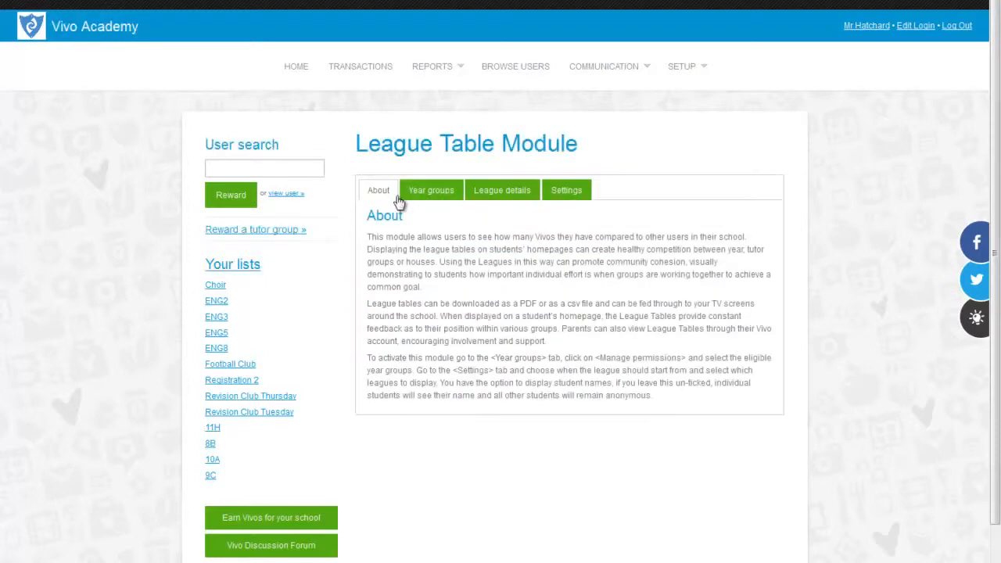
Examine the League Tables settings, covering the league start date, leagues to display, total or average scoring, and name display.
left_click(573, 199)
scroll(688, 250, "down", 2)
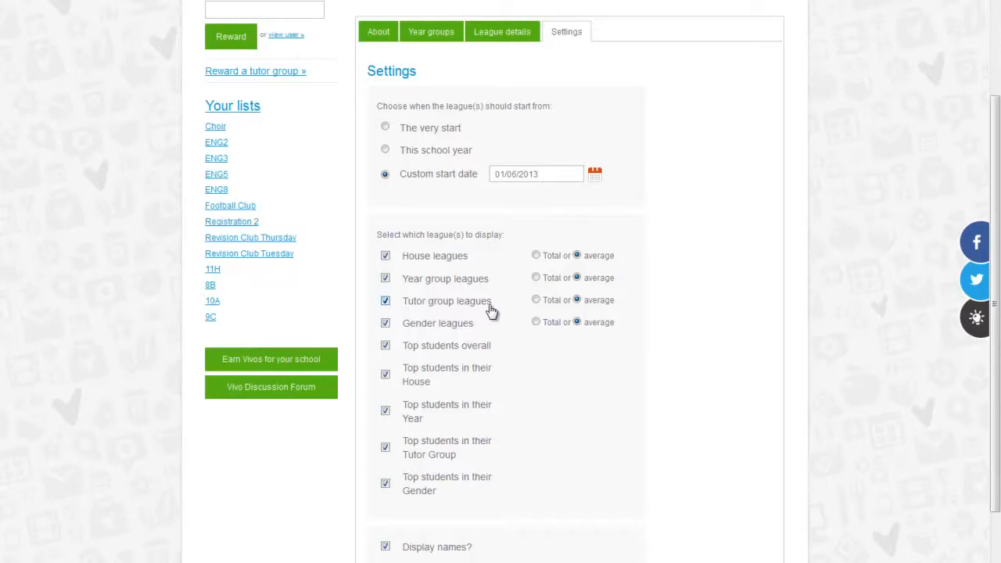
scroll(491, 310, "down", 3)
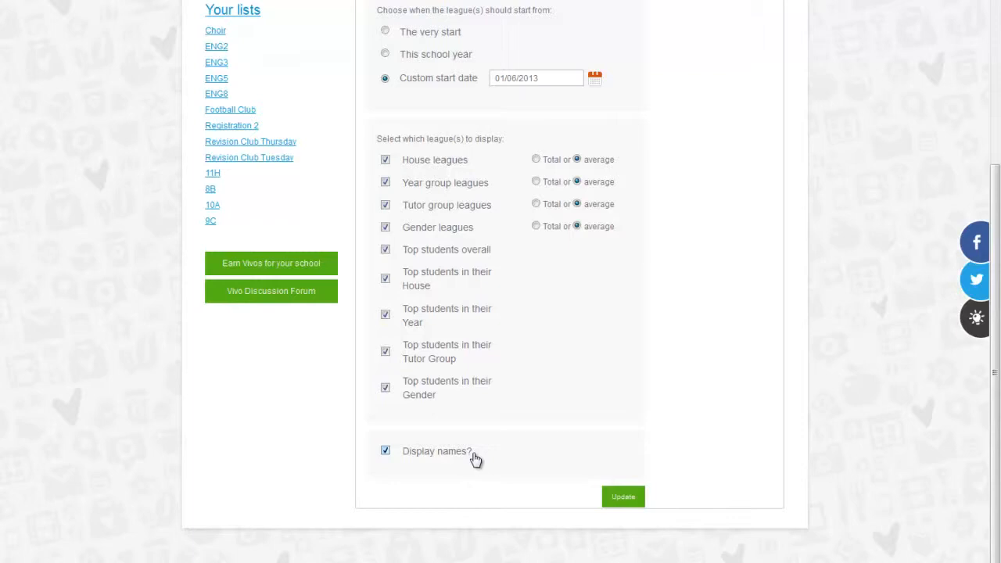
scroll(591, 442, "up", 2)
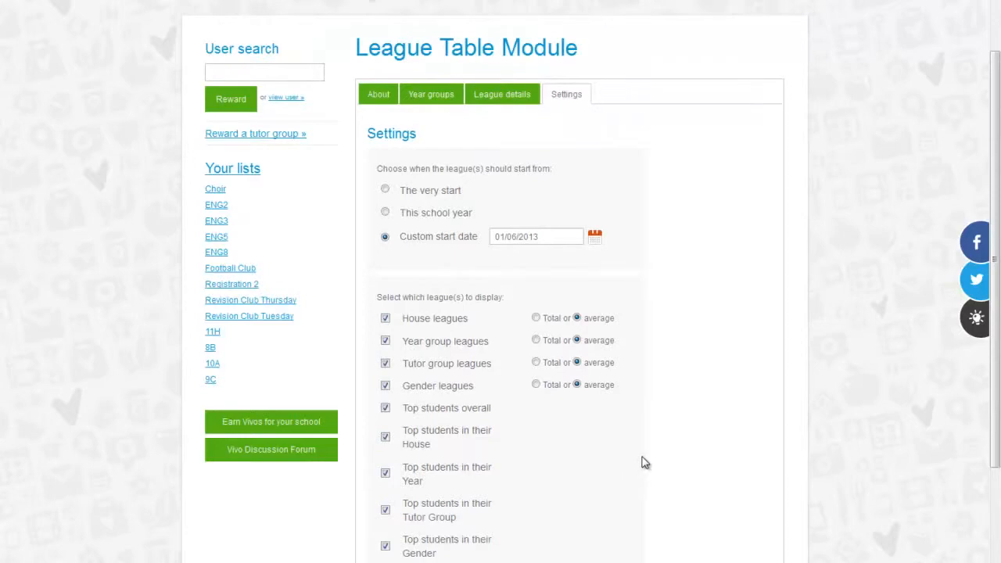
scroll(697, 483, "up", 2)
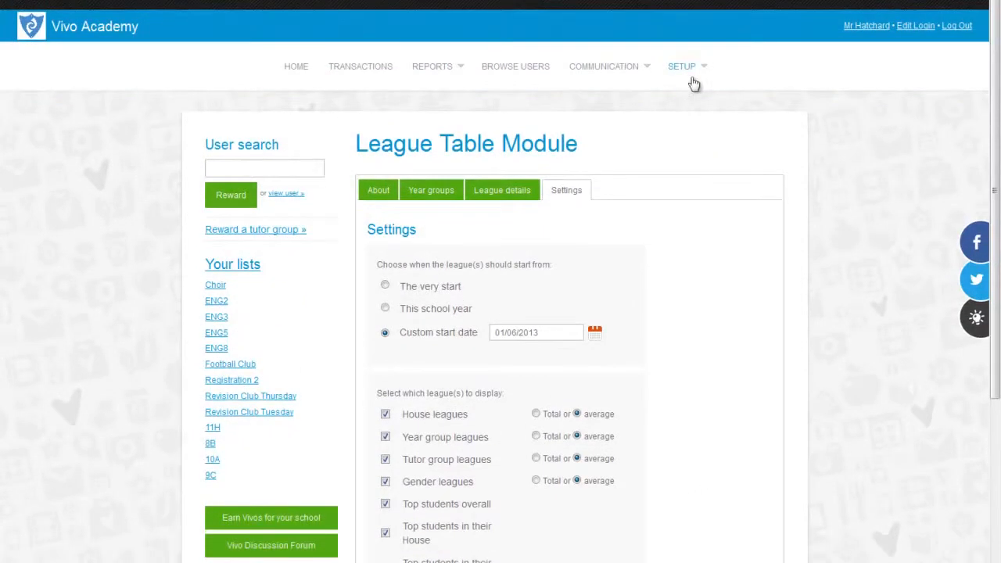
Return to the modules list and open the management page of The Vivo Shop module.
left_click(691, 72)
left_click(680, 138)
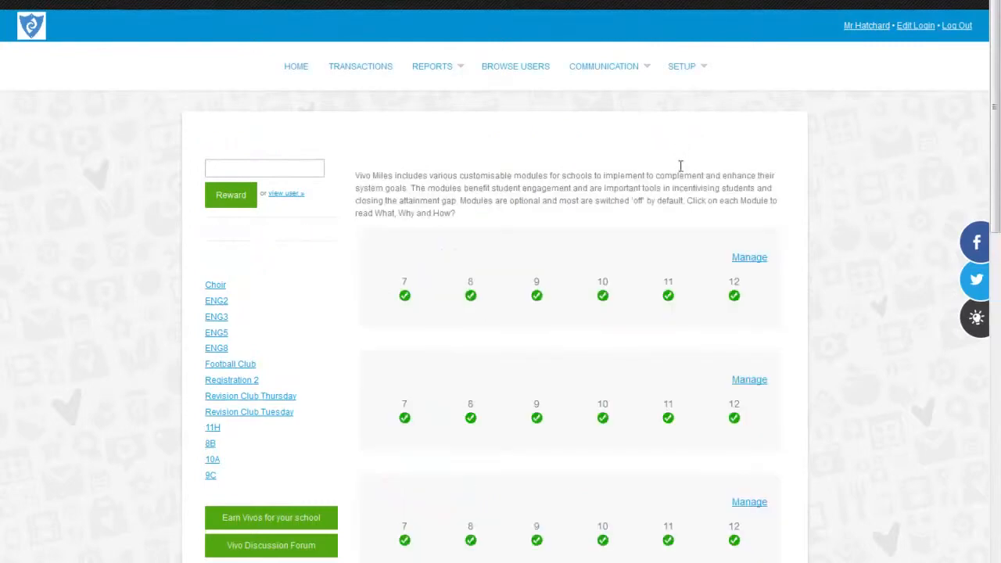
scroll(777, 284, "down", 3)
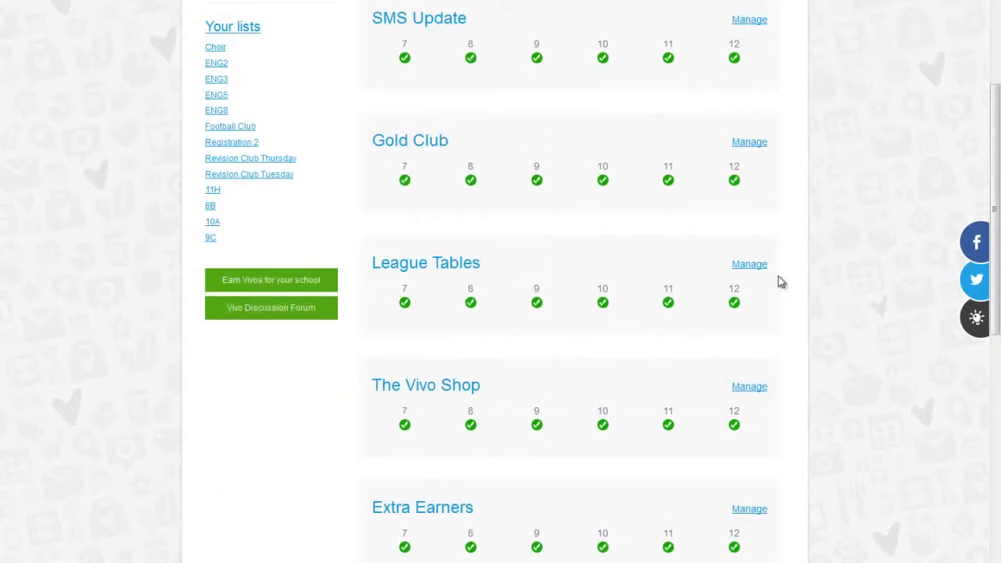
scroll(779, 281, "down", 1)
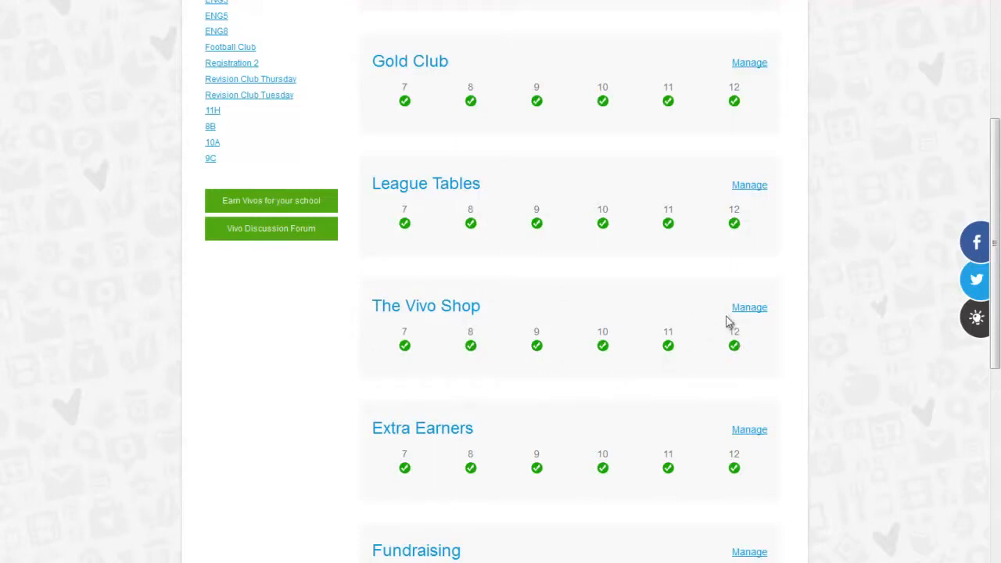
left_click(749, 309)
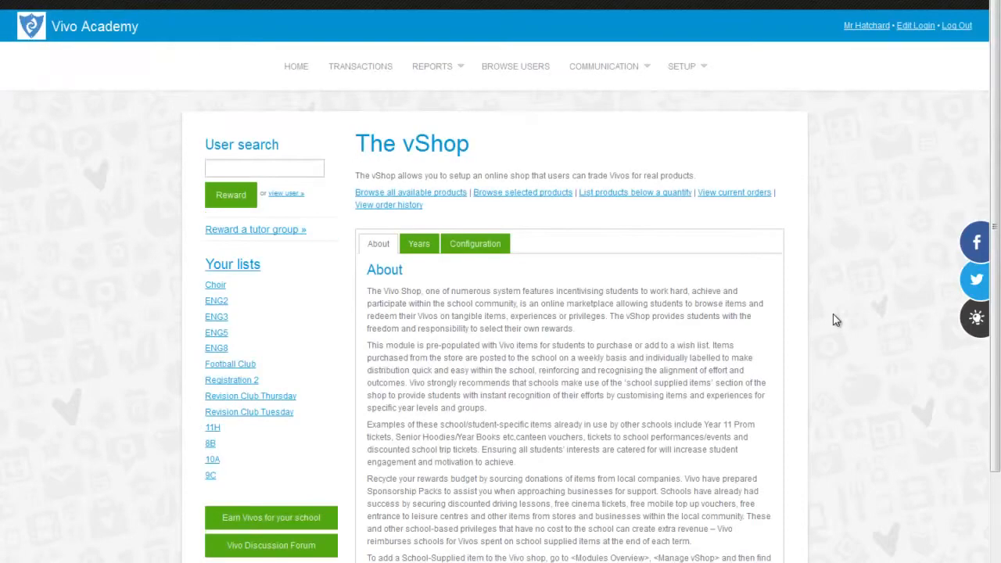
Read the vShop module's About description and check its year groups and permissions.
scroll(835, 320, "down", 2)
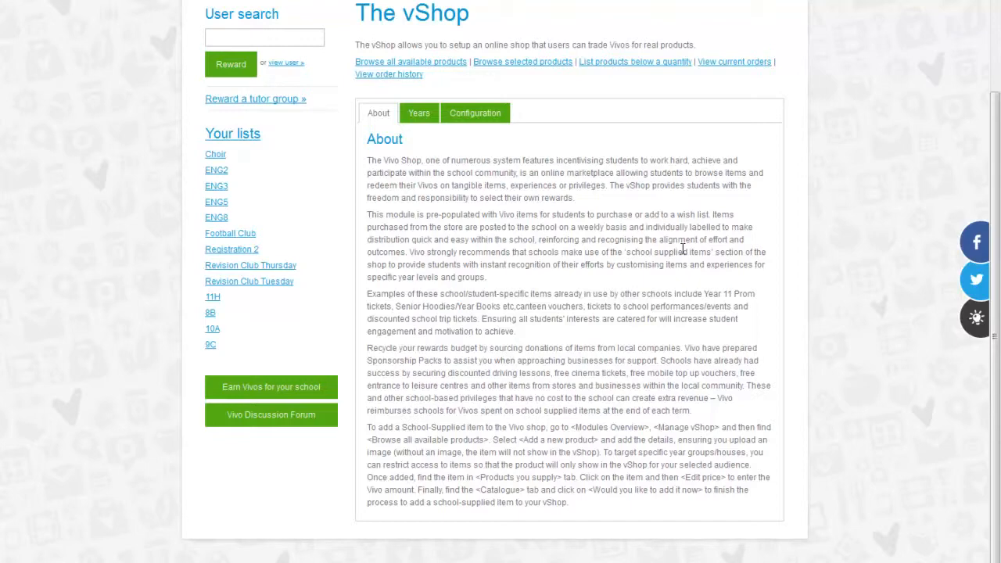
scroll(672, 258, "up", 2)
left_click(420, 248)
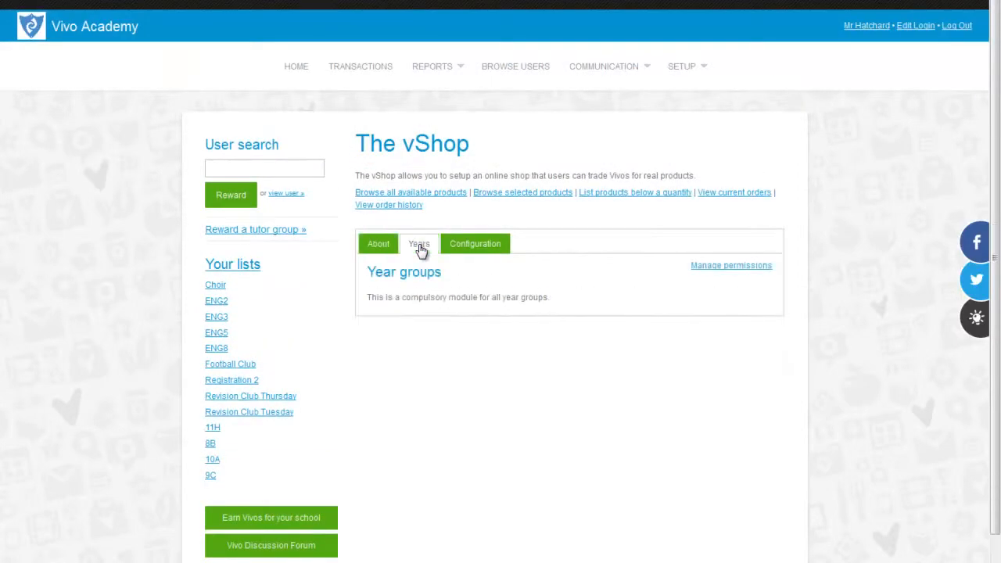
left_click(711, 266)
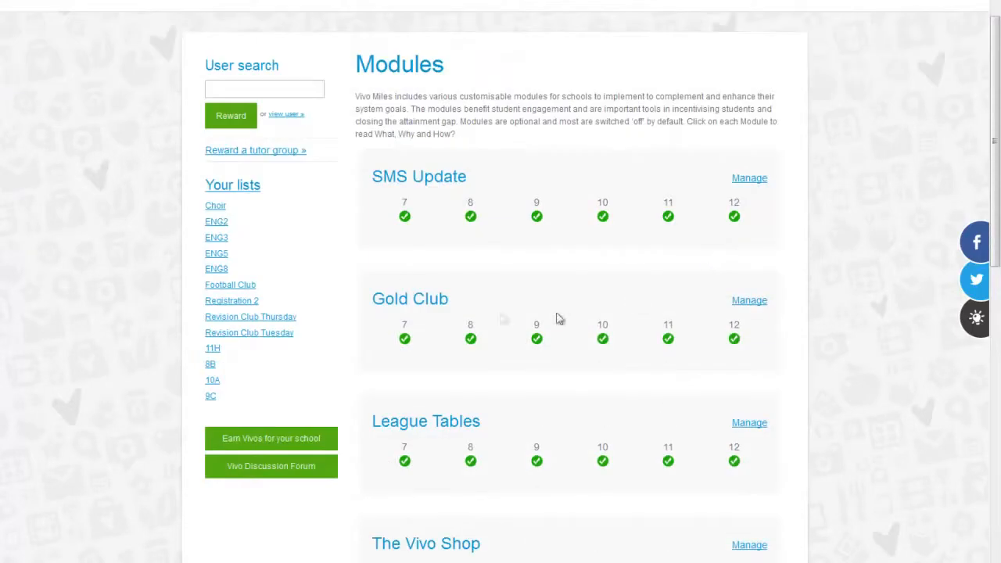
Reopen The Vivo Shop from the modules list and examine its introduction and shop manager configuration options.
scroll(476, 313, "down", 2)
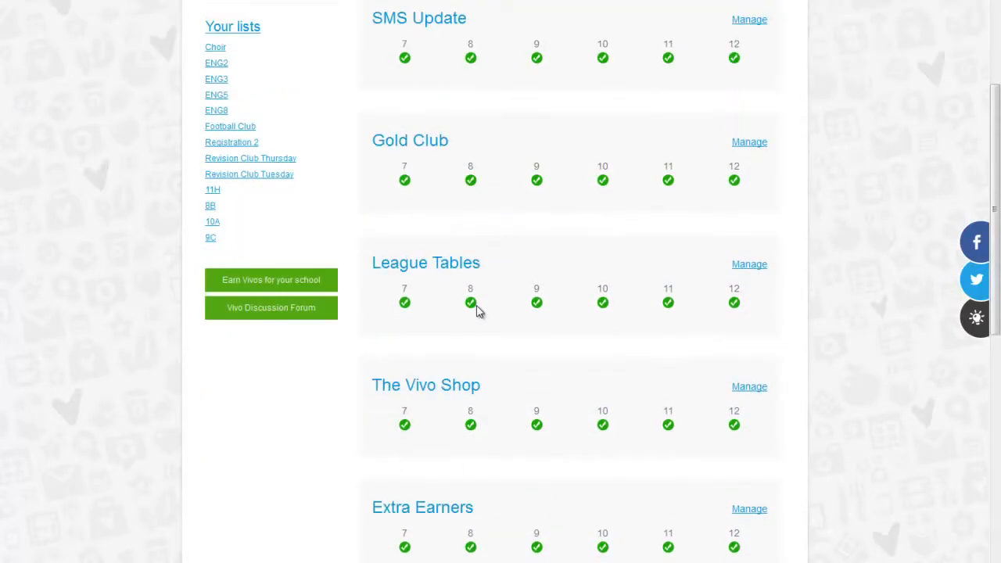
left_click(749, 386)
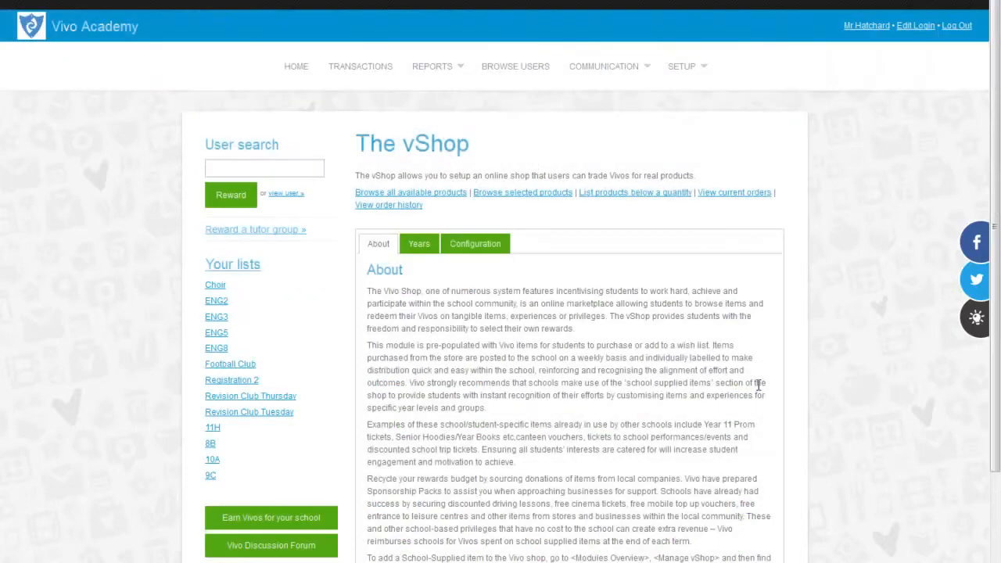
scroll(758, 384, "down", 1)
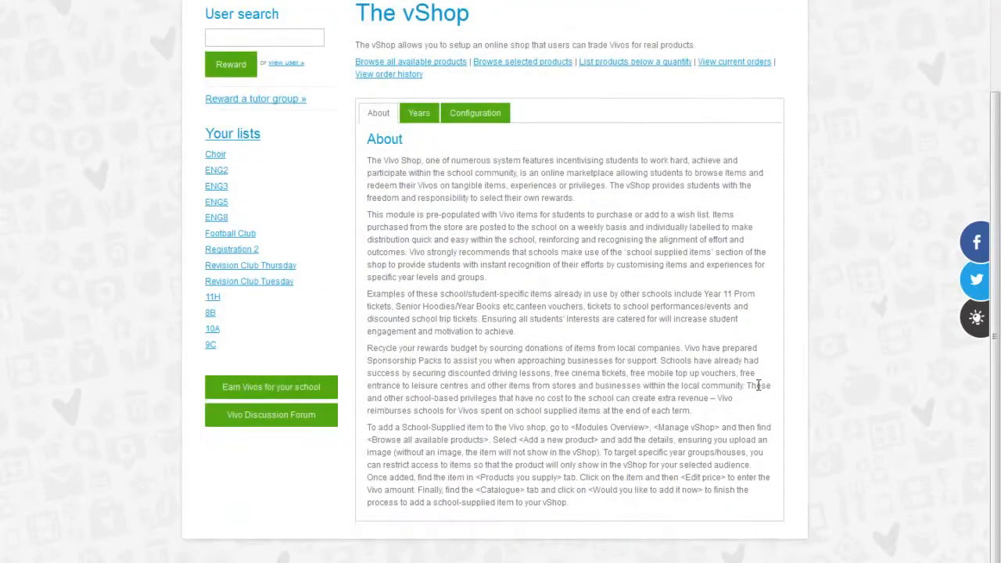
left_click(467, 116)
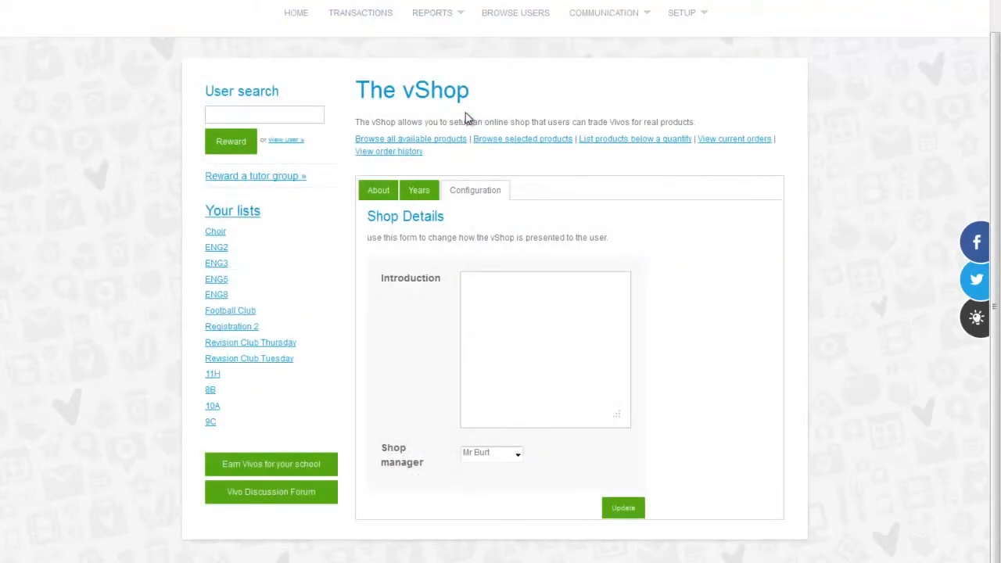
left_click(517, 304)
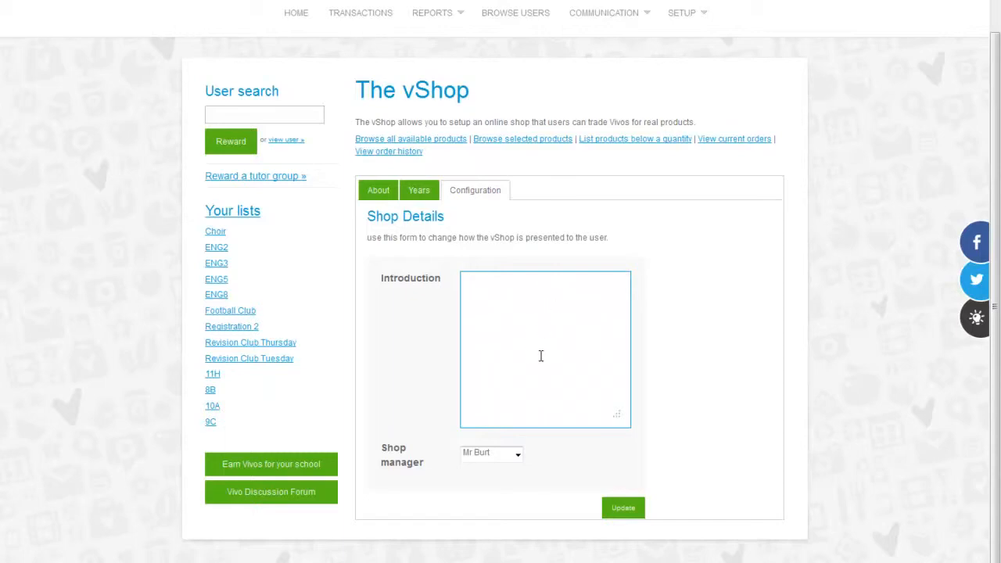
left_click(490, 454)
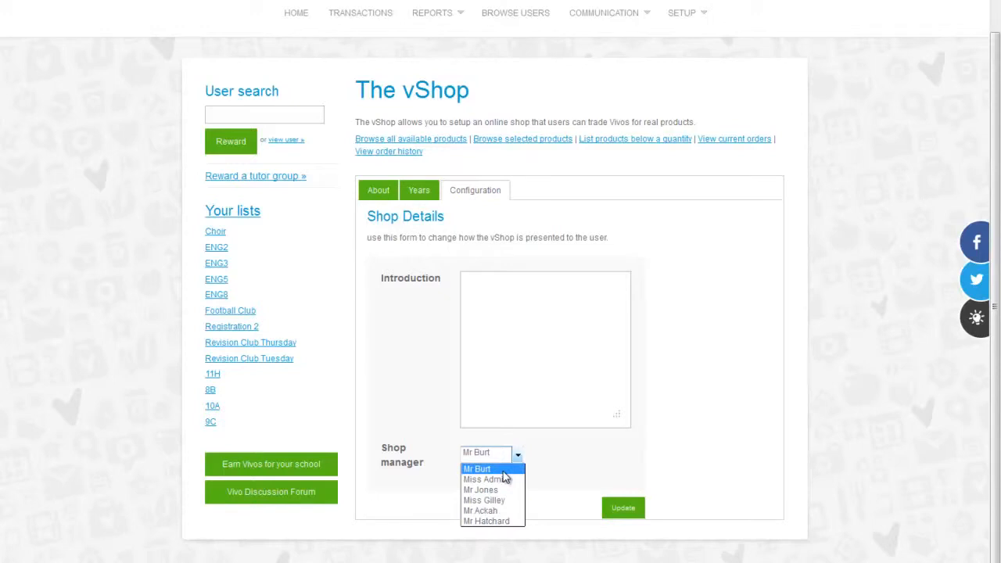
left_click(623, 508)
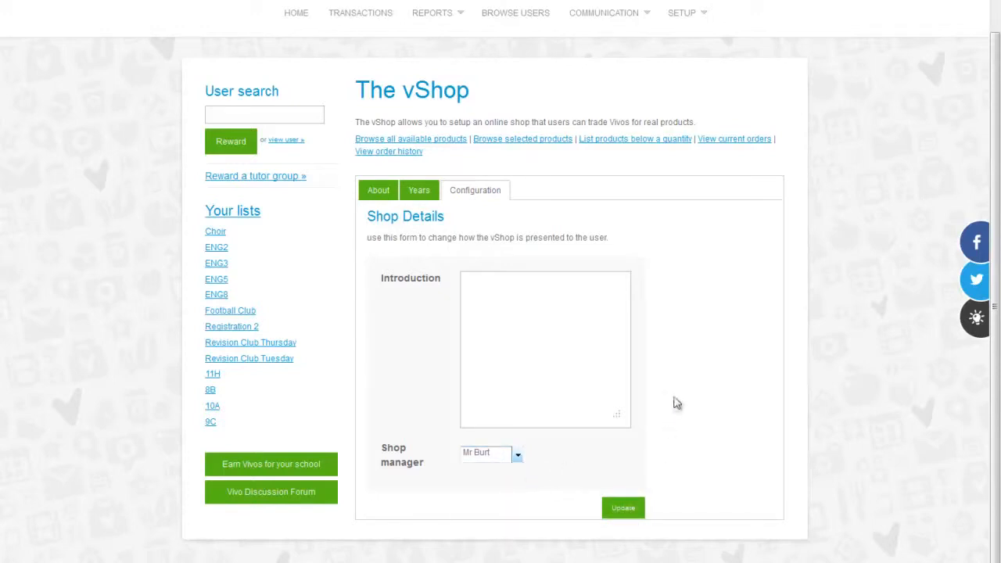
Review the vShop order history, and return to The Vivo Shop's management page through the modules list.
left_click(399, 154)
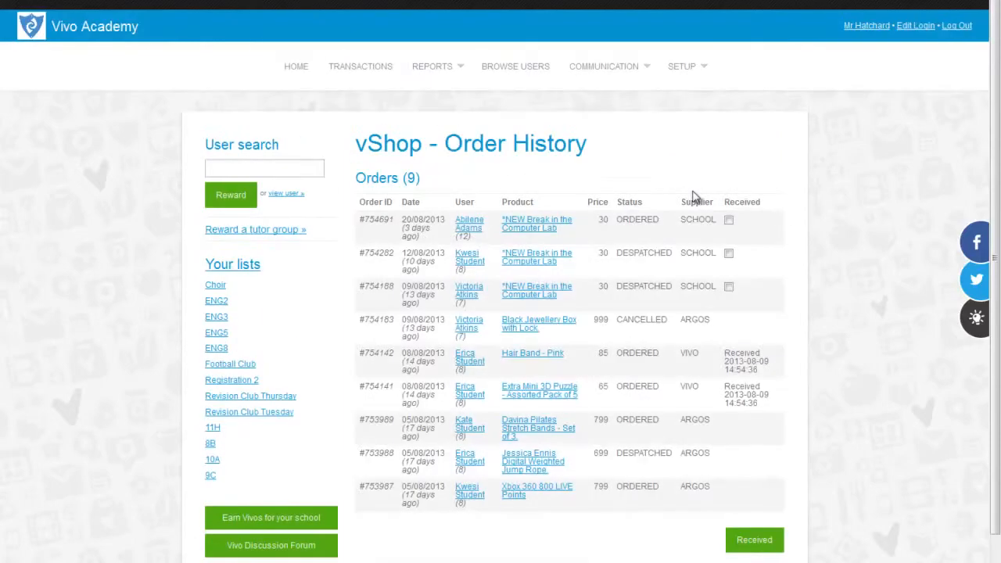
scroll(833, 227, "down", 1)
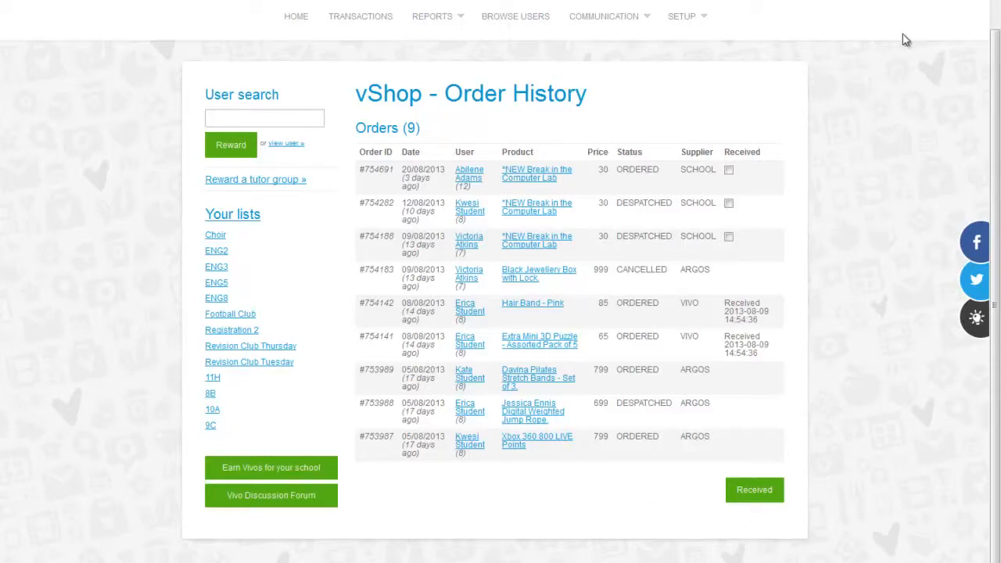
left_click(693, 23)
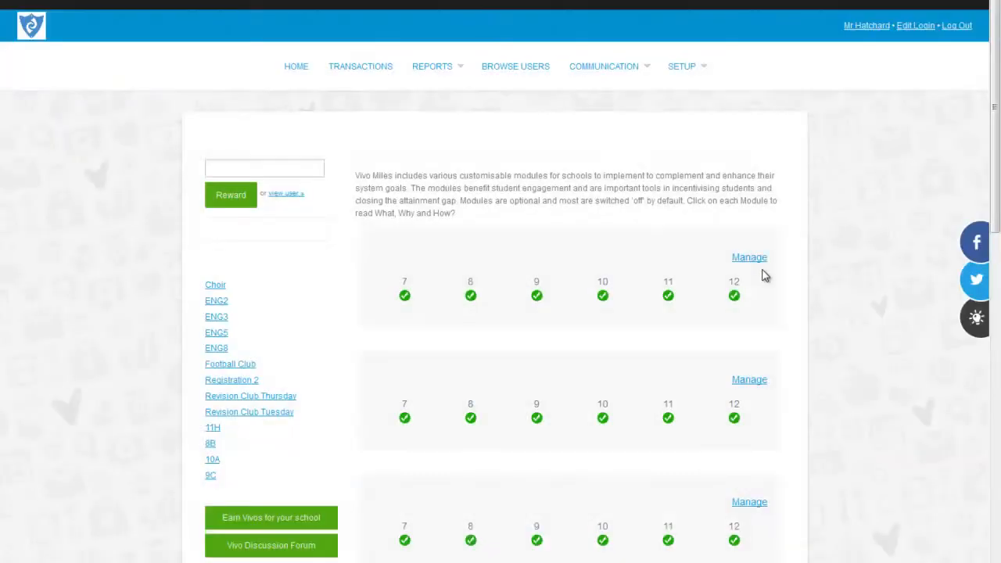
scroll(761, 275, "down", 3)
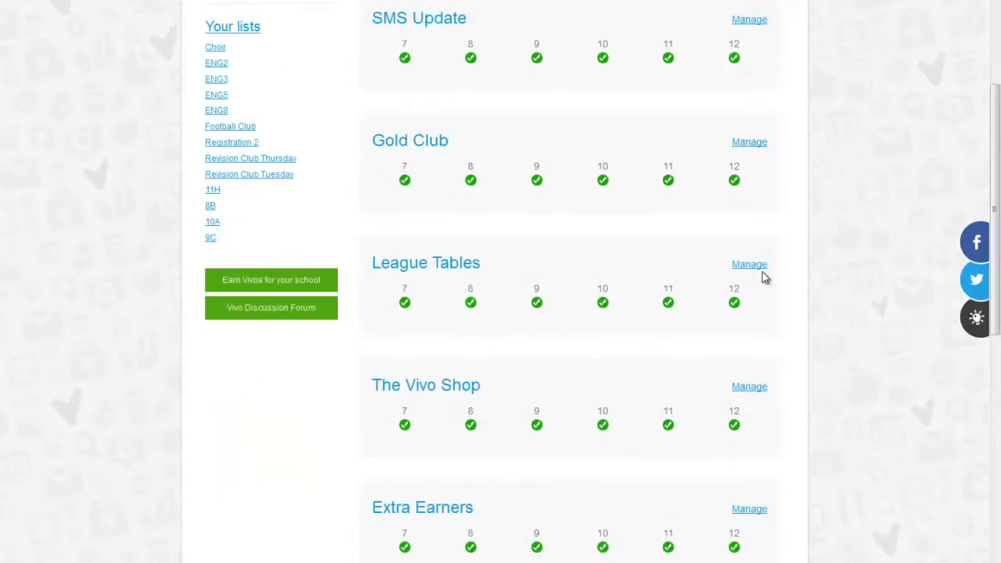
left_click(749, 387)
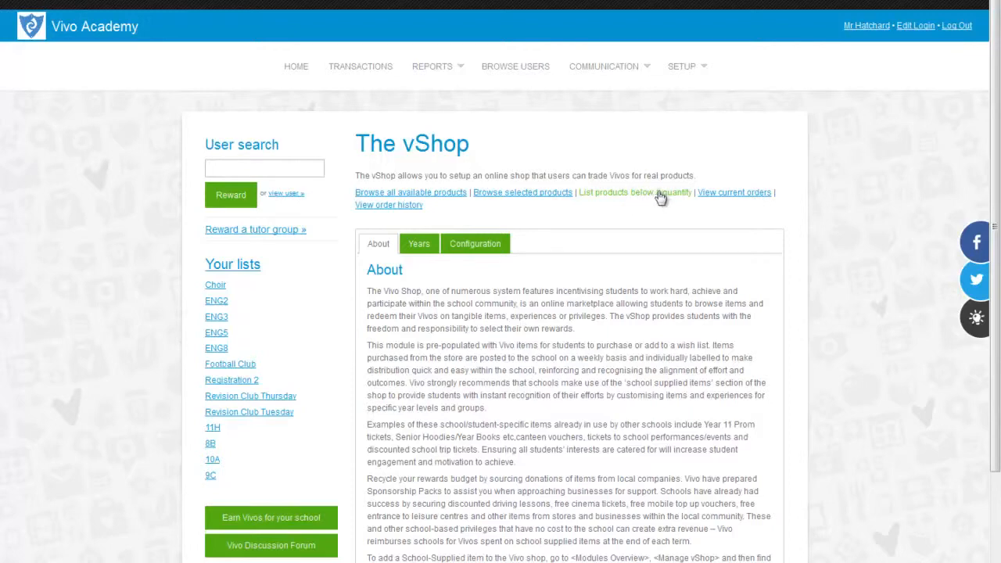
Look through the selected products currently in the vShop catalogue, and return to the vShop overview.
left_click(502, 193)
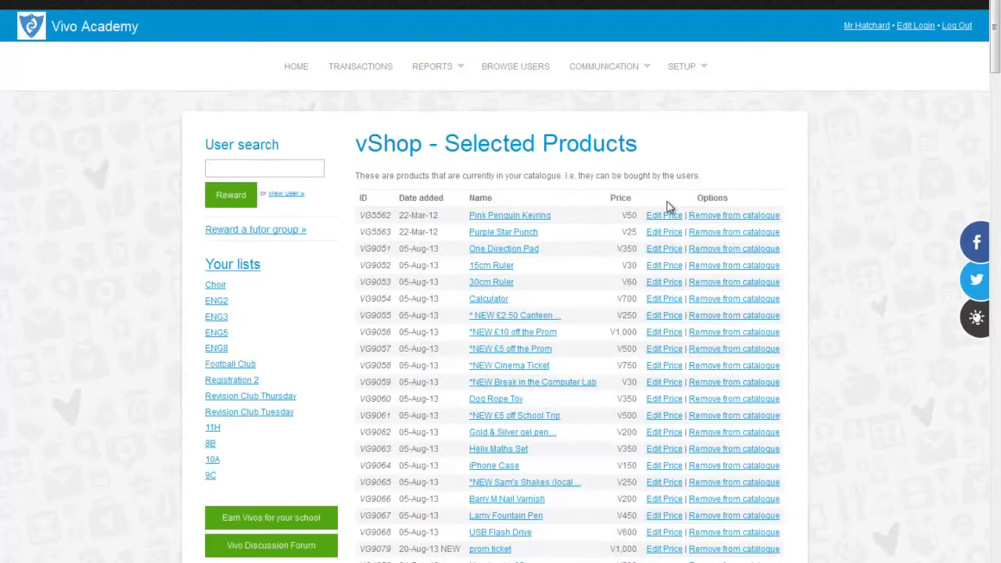
scroll(618, 209, "down", 8)
scroll(618, 211, "down", 10)
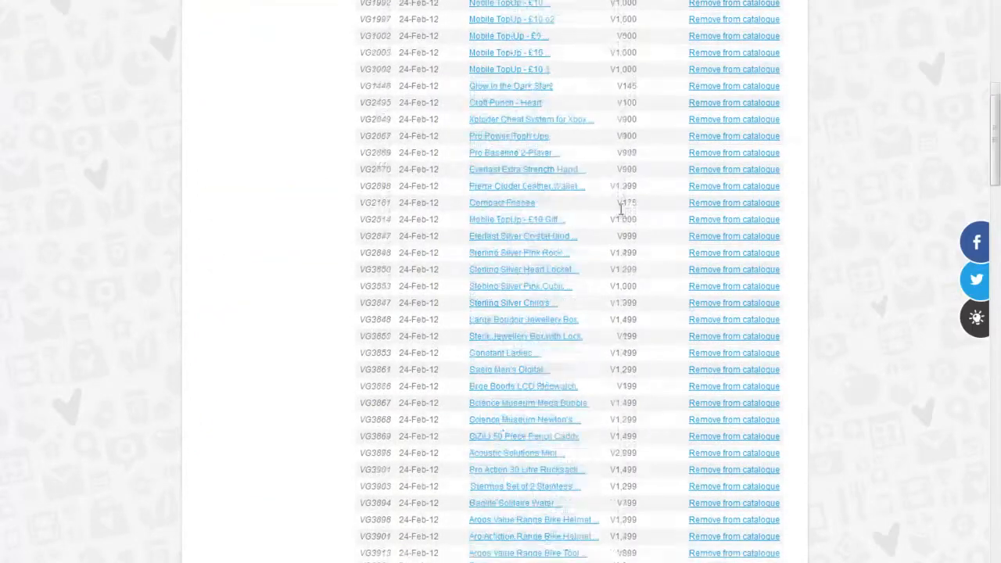
scroll(633, 239, "up", 15)
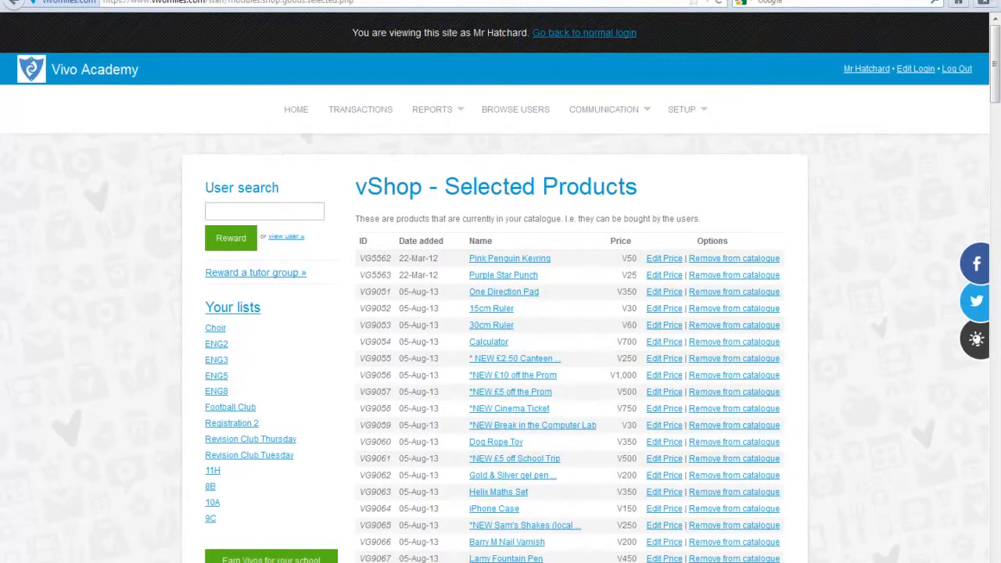
left_click(17, 3)
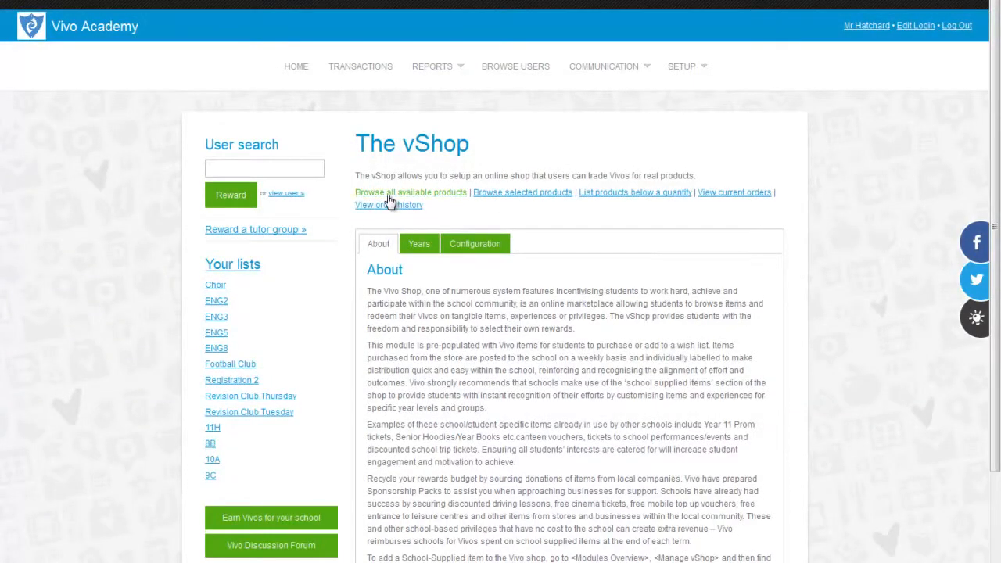
Browse all available vShop products, viewing both the school-supplied products and the Vivo-supplied products.
left_click(420, 194)
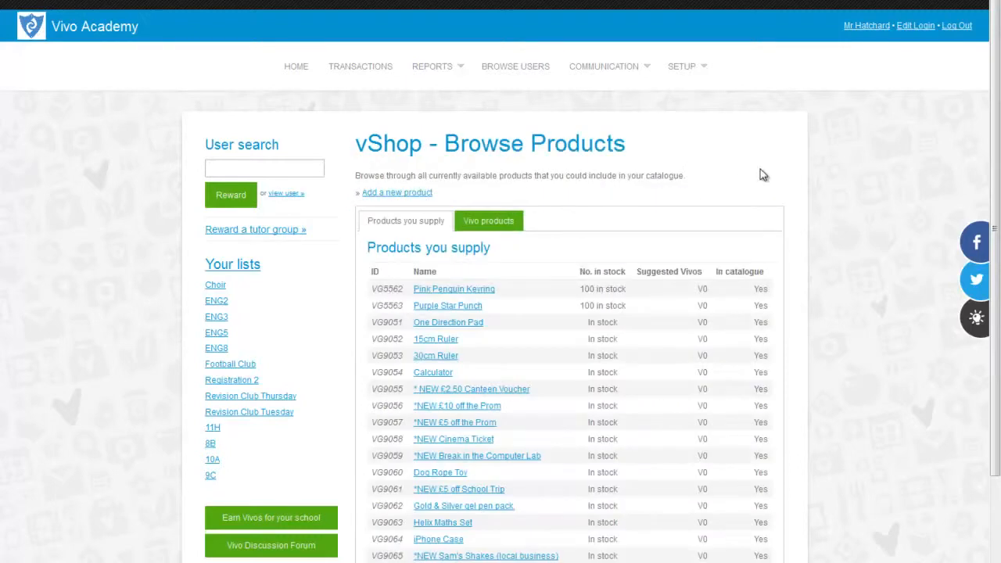
scroll(760, 169, "down", 2)
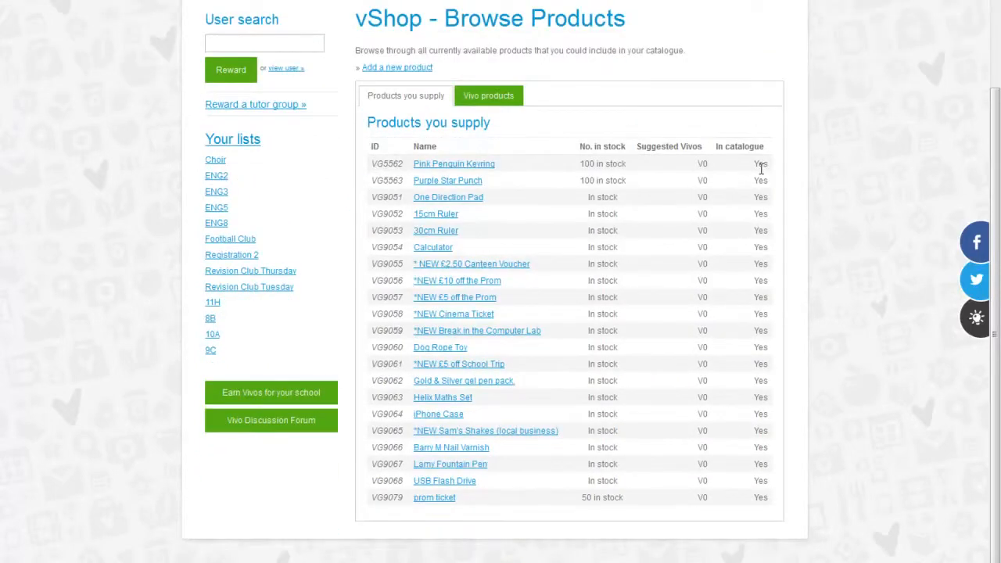
left_click(492, 100)
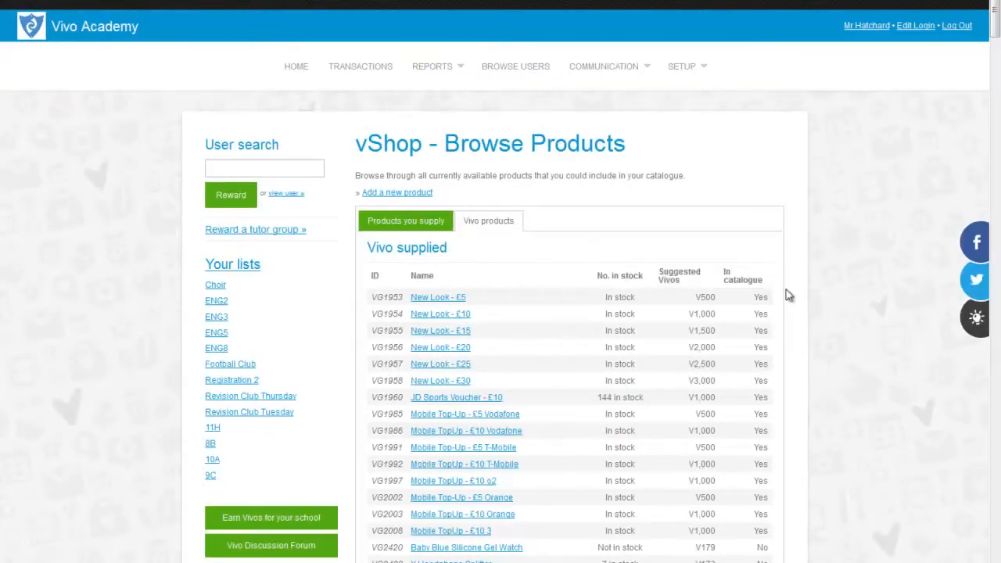
Review the New Look - £5 product's overview, catalogue status, image and recent orders, and return to the product list.
scroll(852, 270, "down", 3)
scroll(851, 265, "up", 1)
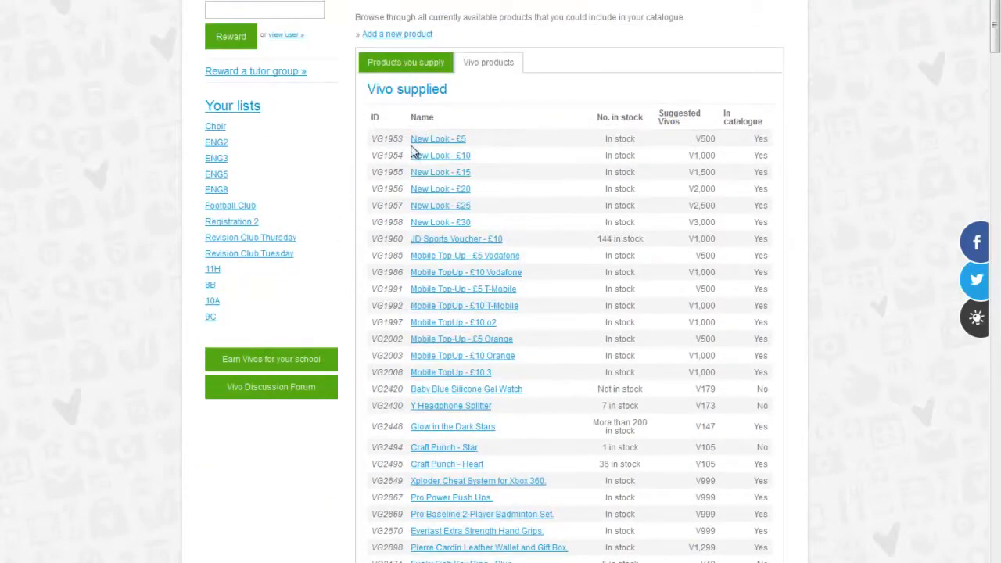
left_click(437, 141)
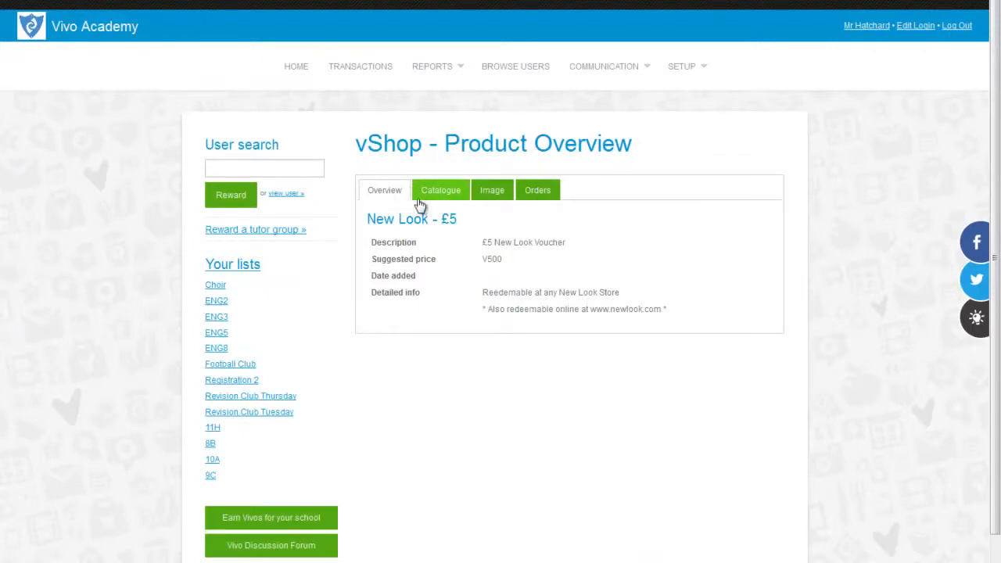
left_click(455, 198)
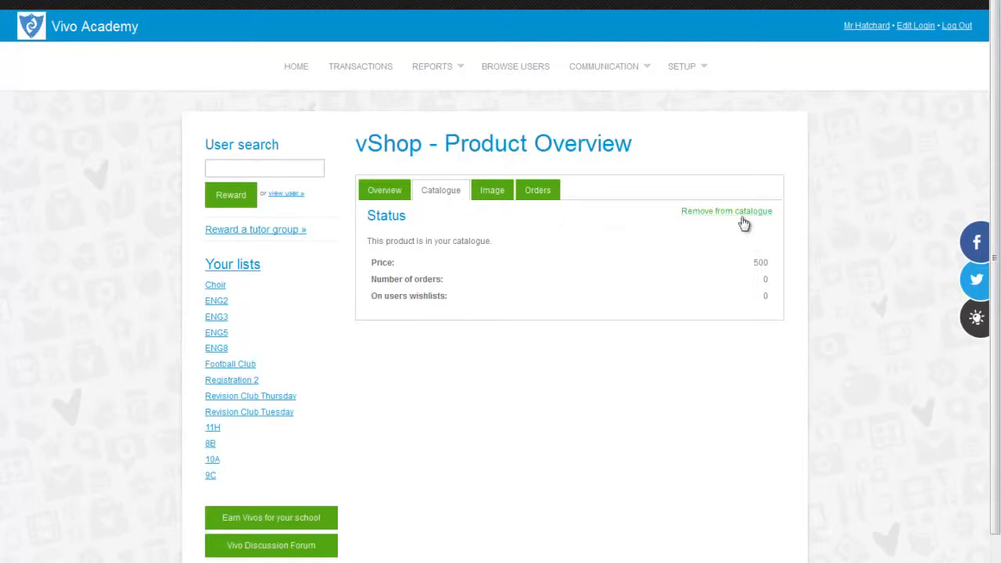
left_click(493, 199)
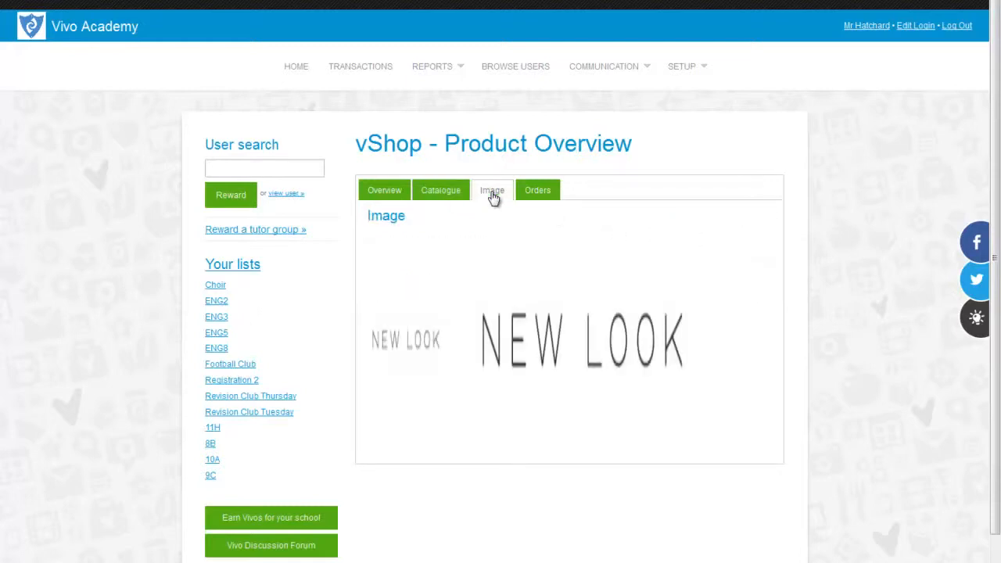
left_click(538, 195)
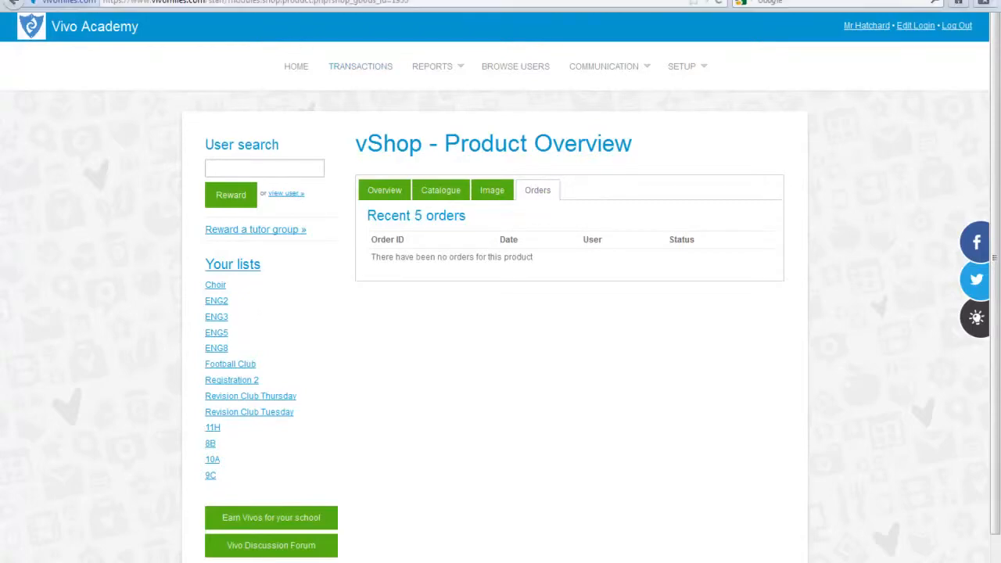
left_click(13, 3)
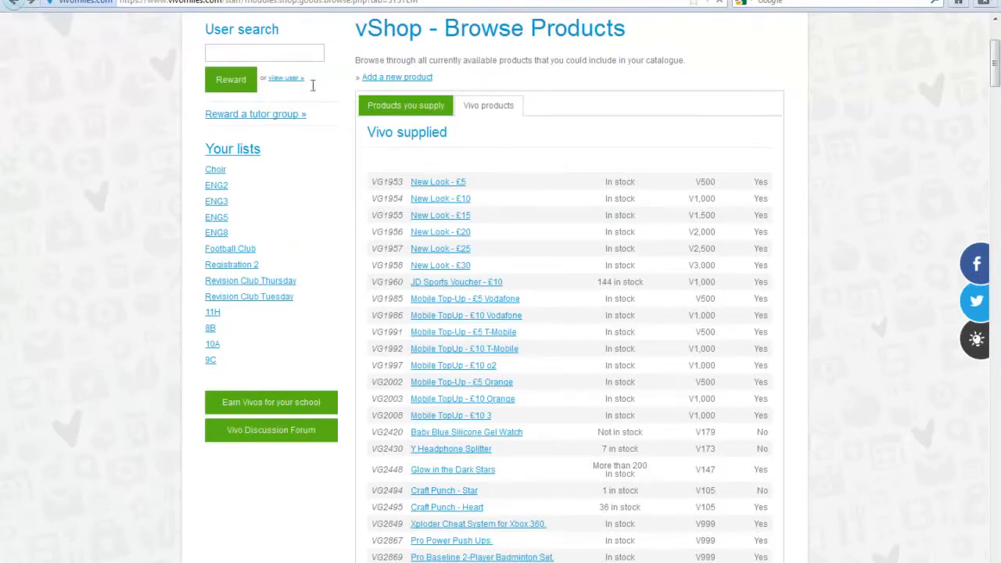
Open the new product form from the school-supplied products list and examine its name, description and detailed info fields.
left_click(419, 66)
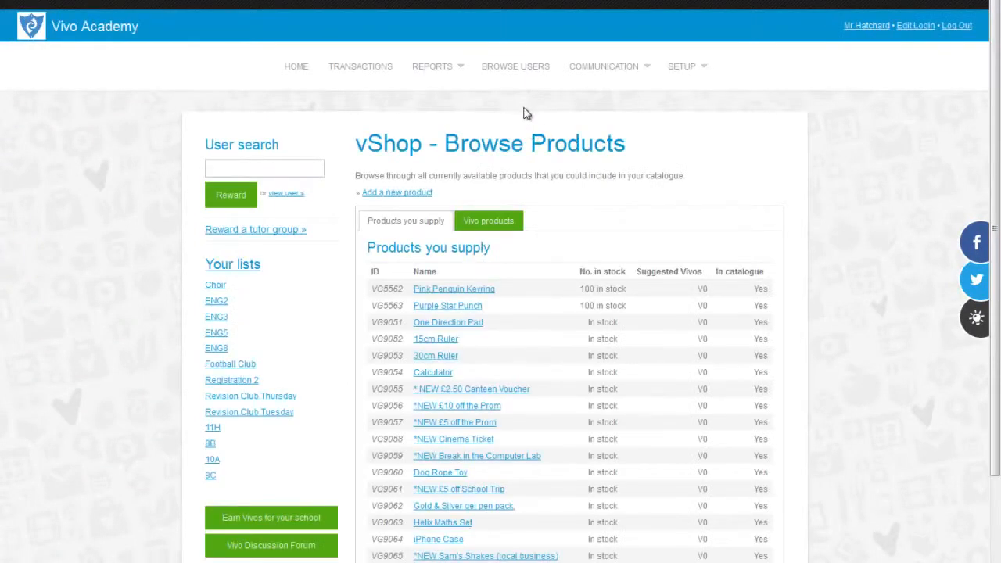
scroll(517, 160, "down", 3)
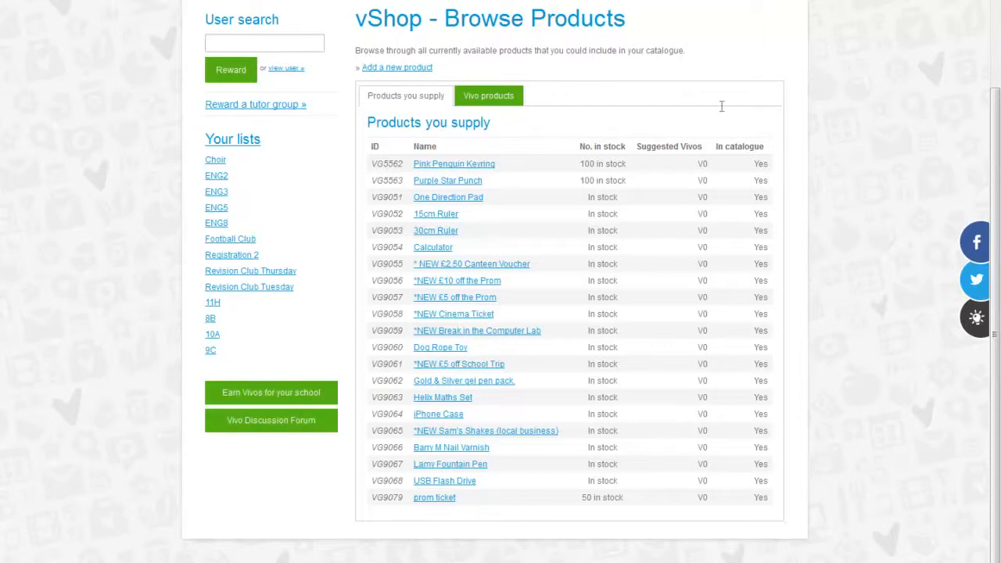
left_click(388, 71)
scroll(709, 224, "down", 2)
left_click(495, 72)
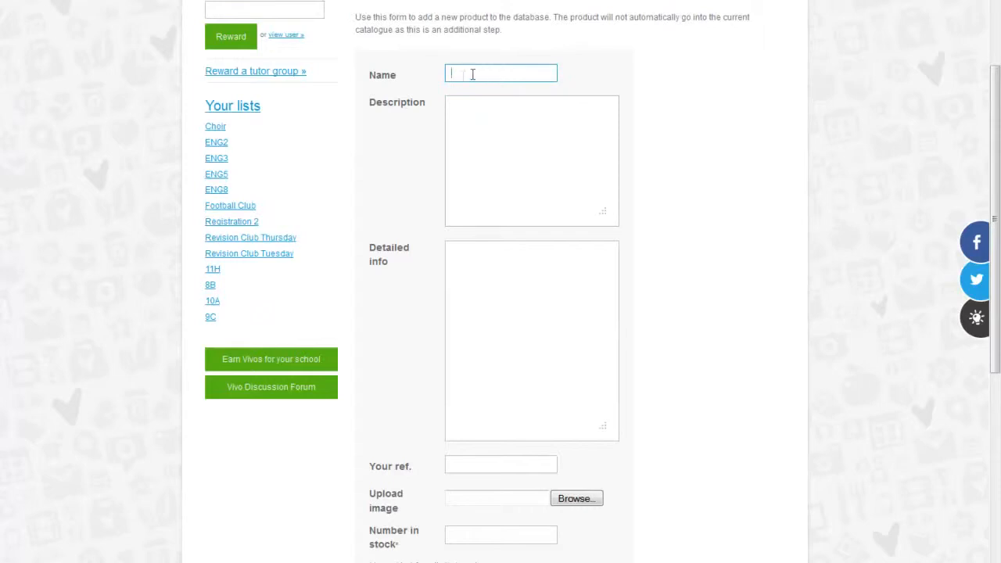
left_click(515, 122)
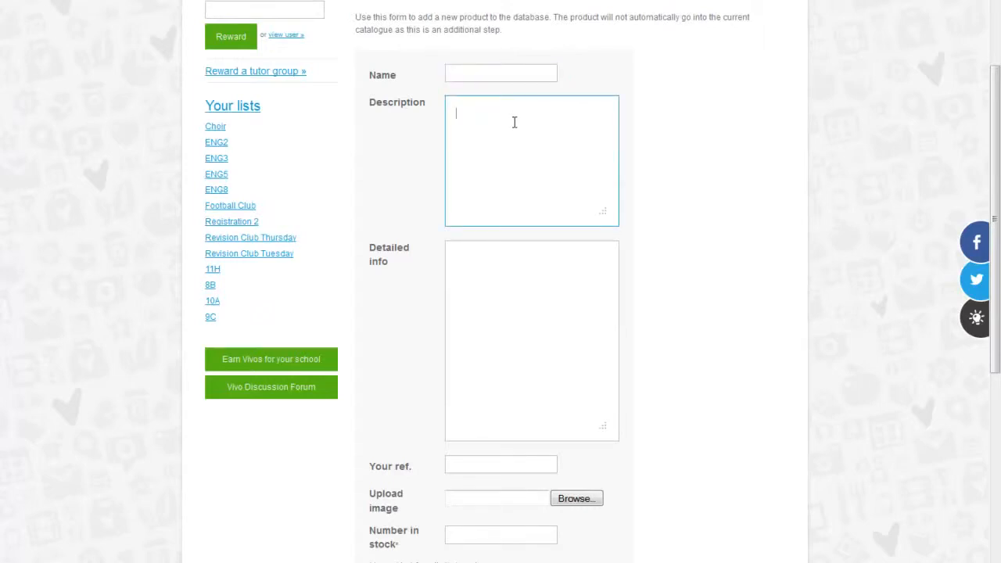
scroll(515, 122, "down", 2)
left_click(508, 138)
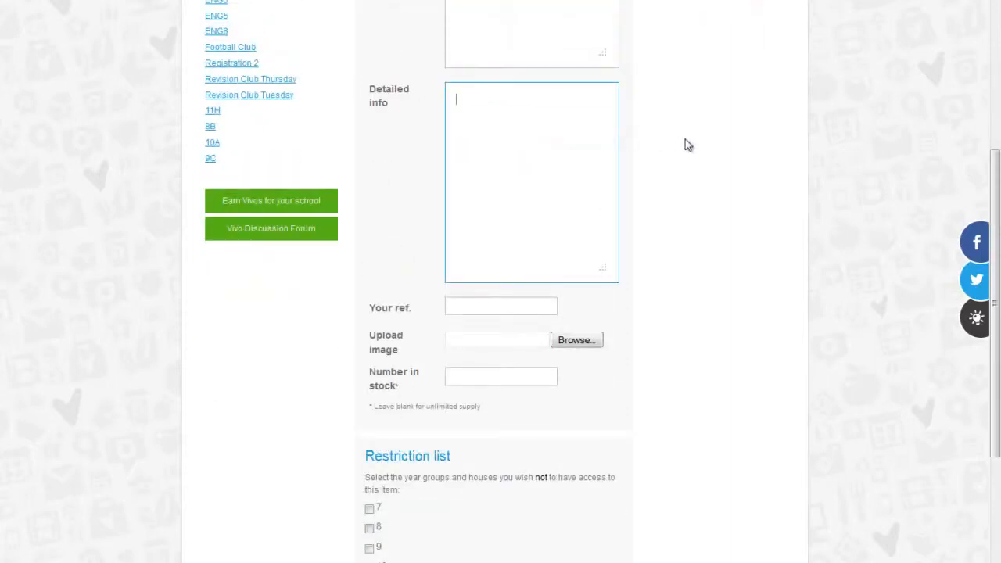
Examine the new product form's reference, image upload, stock and restriction list options, and go back without uploading a product.
scroll(685, 144, "down", 1)
left_click(509, 228)
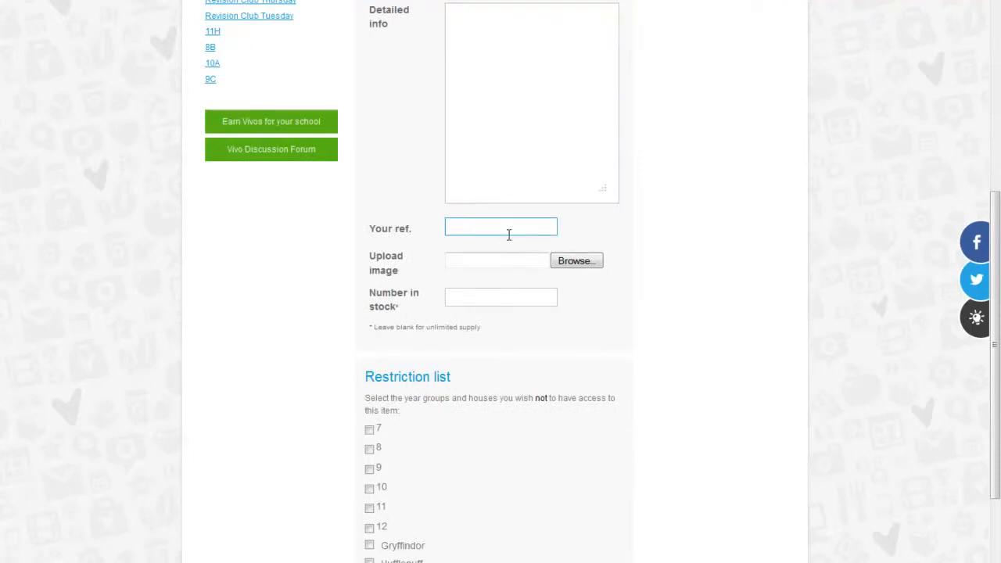
left_click(465, 266)
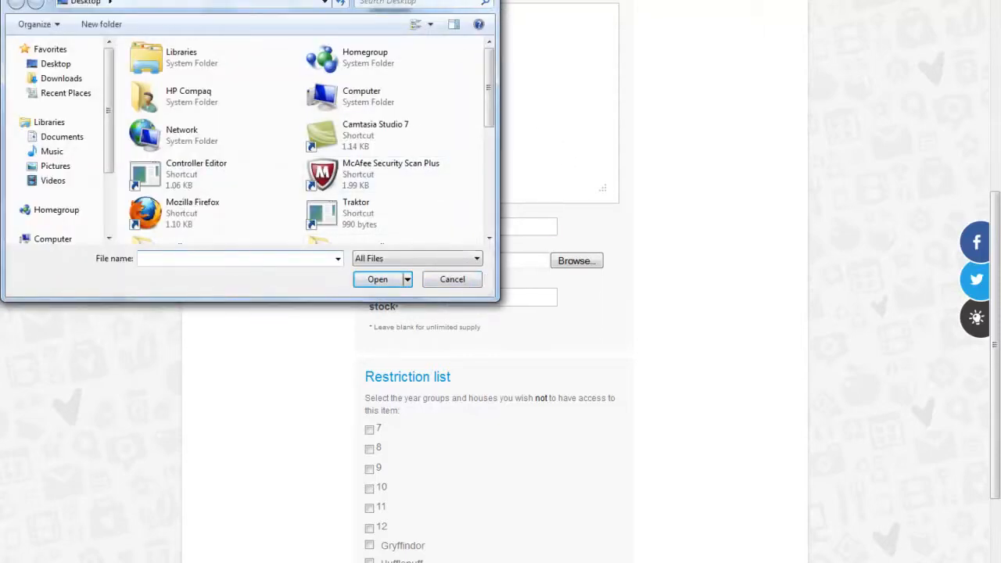
key("Escape")
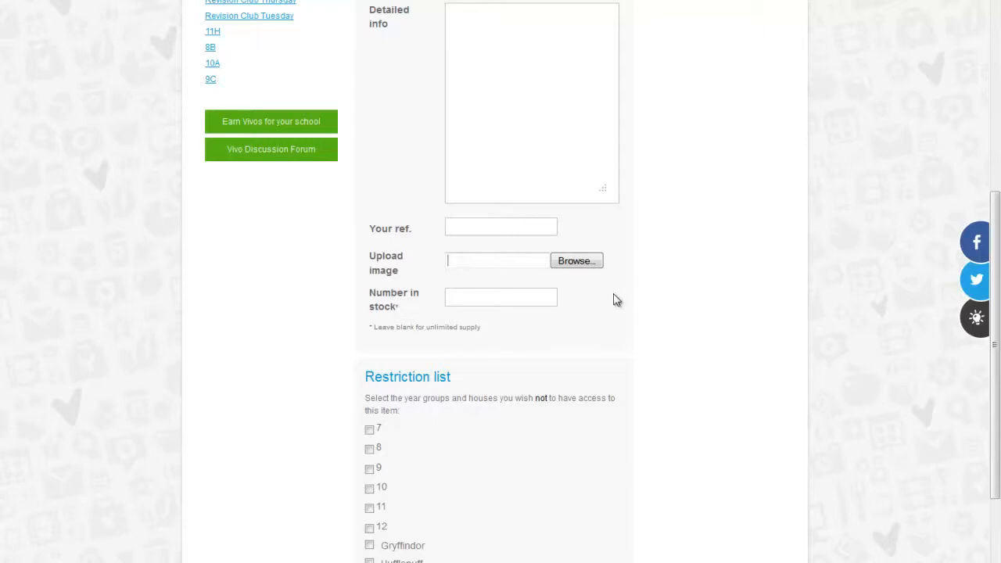
scroll(615, 301, "down", 1)
left_click(455, 217)
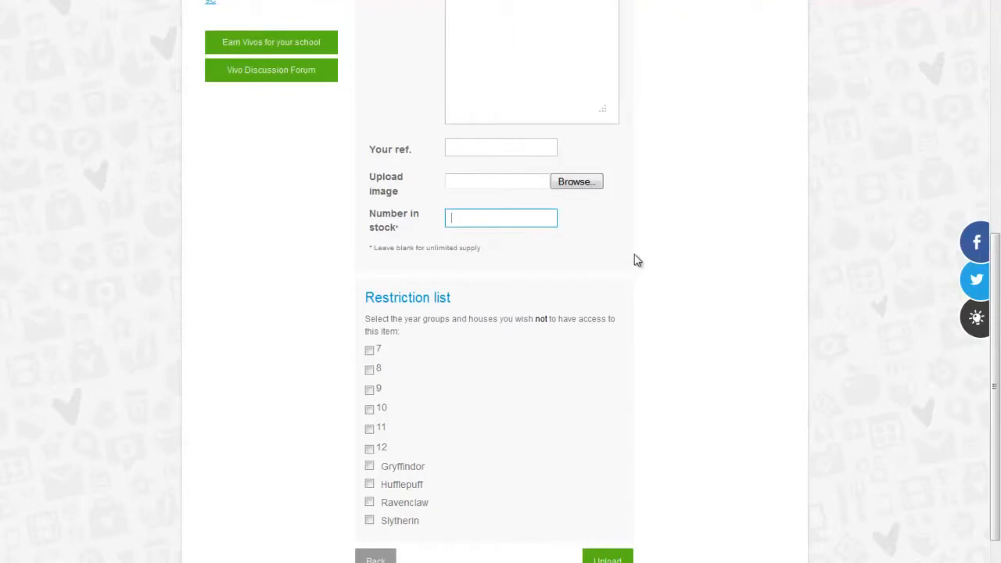
scroll(660, 251, "down", 1)
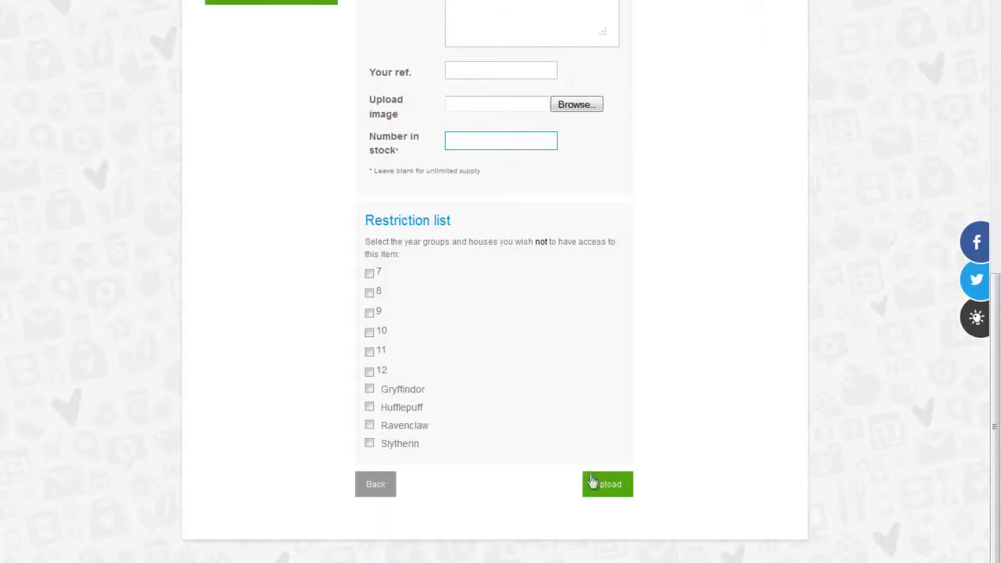
left_click(369, 485)
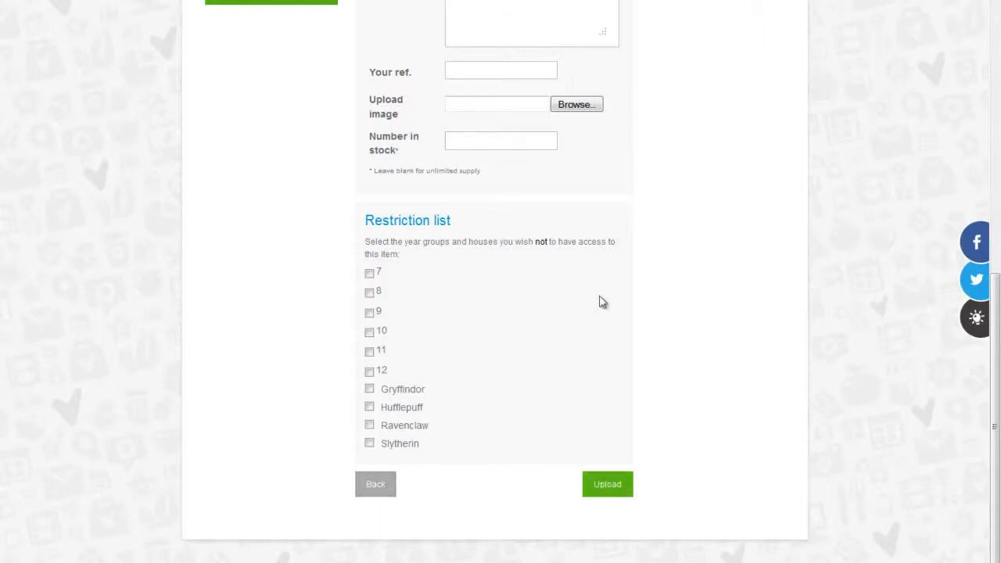
Open the school-supplied product *NEW £5 off the Prom and review its catalogue status, image and overview details.
scroll(578, 305, "down", 3)
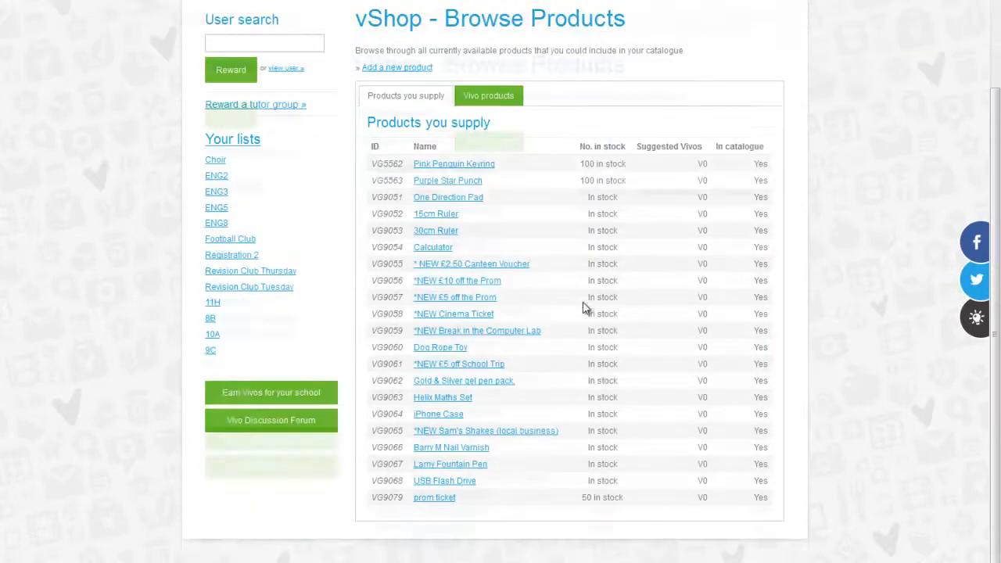
left_click(448, 299)
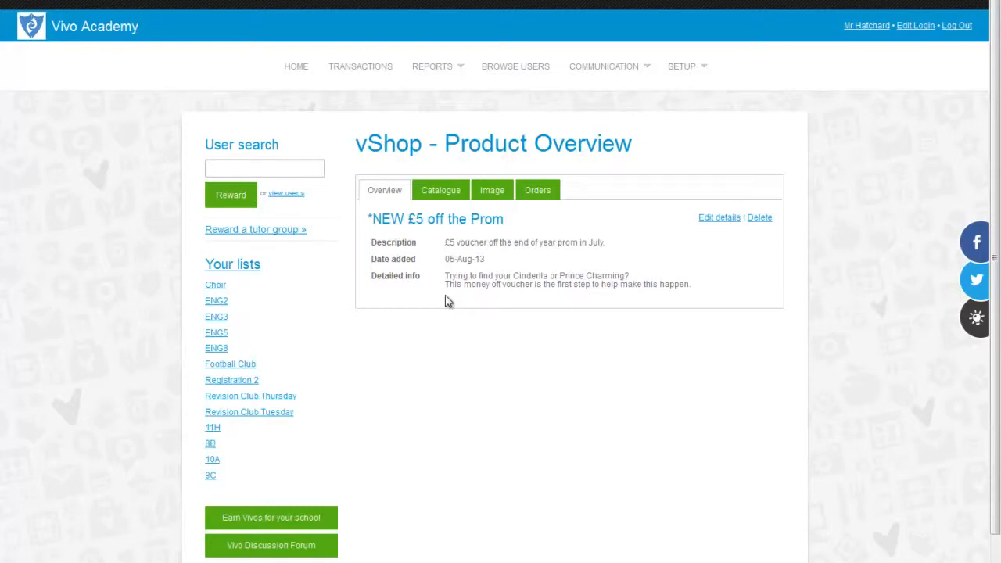
left_click(455, 199)
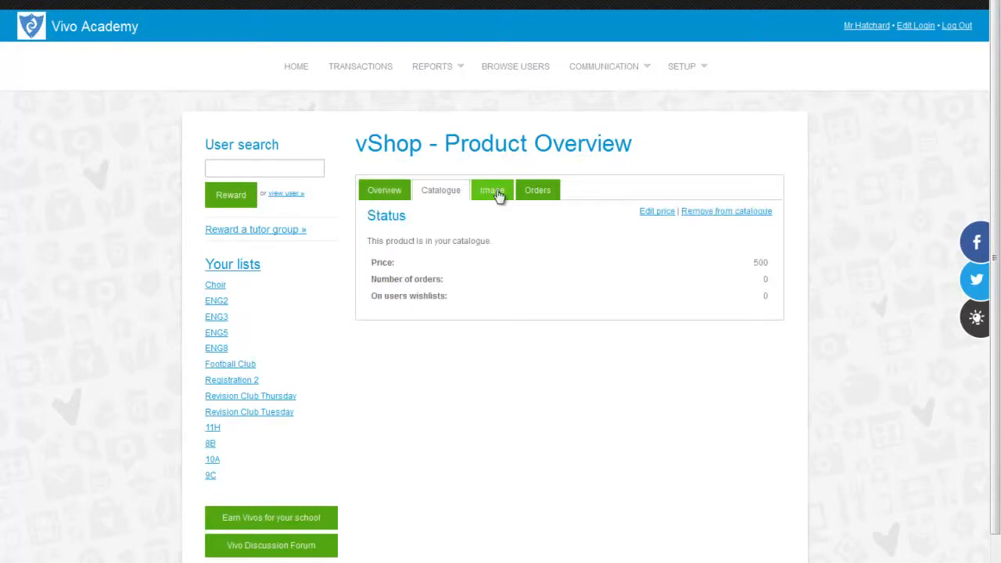
left_click(499, 194)
left_click(444, 194)
left_click(384, 192)
Return to the modules list, look through the available modules and open the Extra Earners management page.
left_click(690, 70)
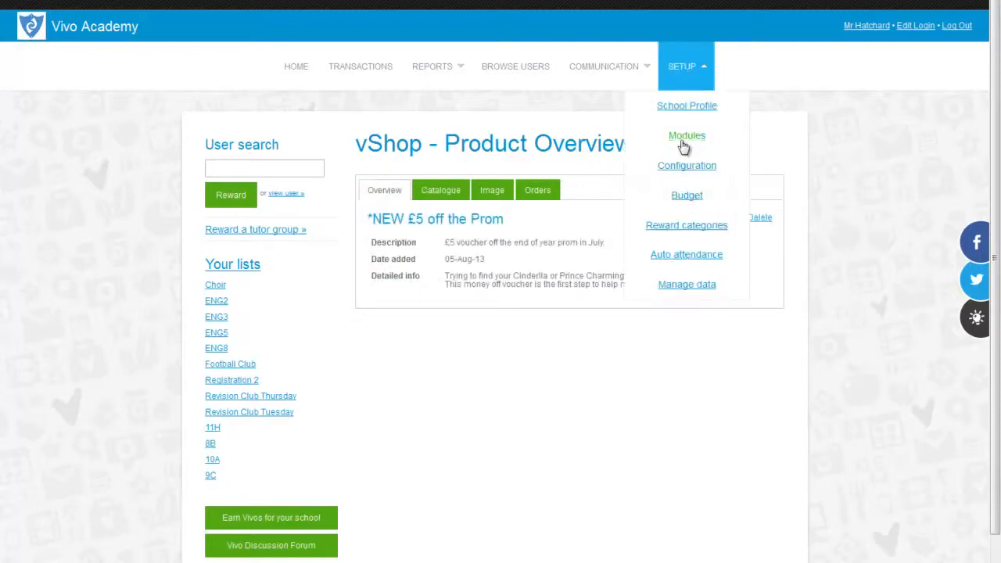
left_click(677, 177)
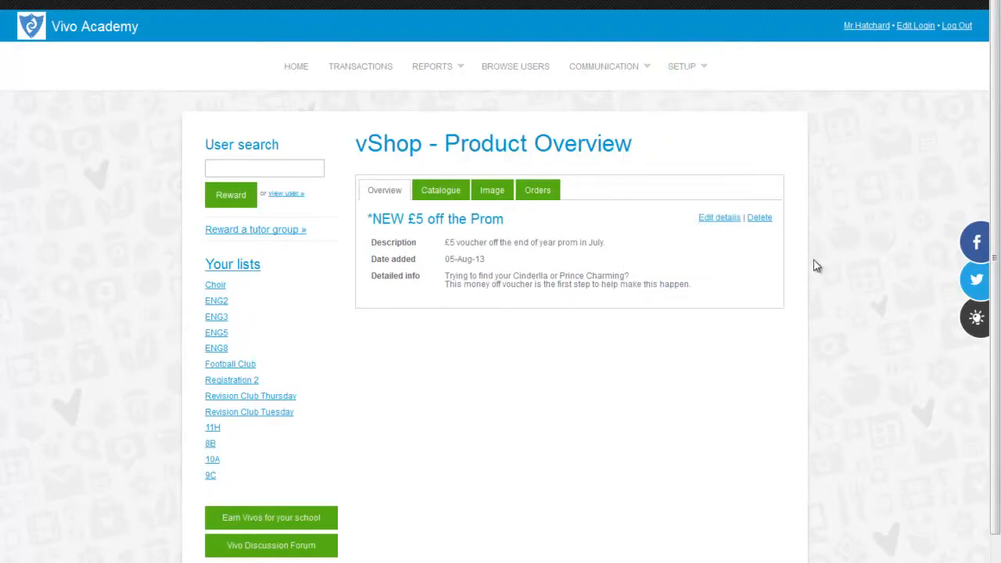
scroll(807, 269, "down", 2)
scroll(806, 269, "down", 5)
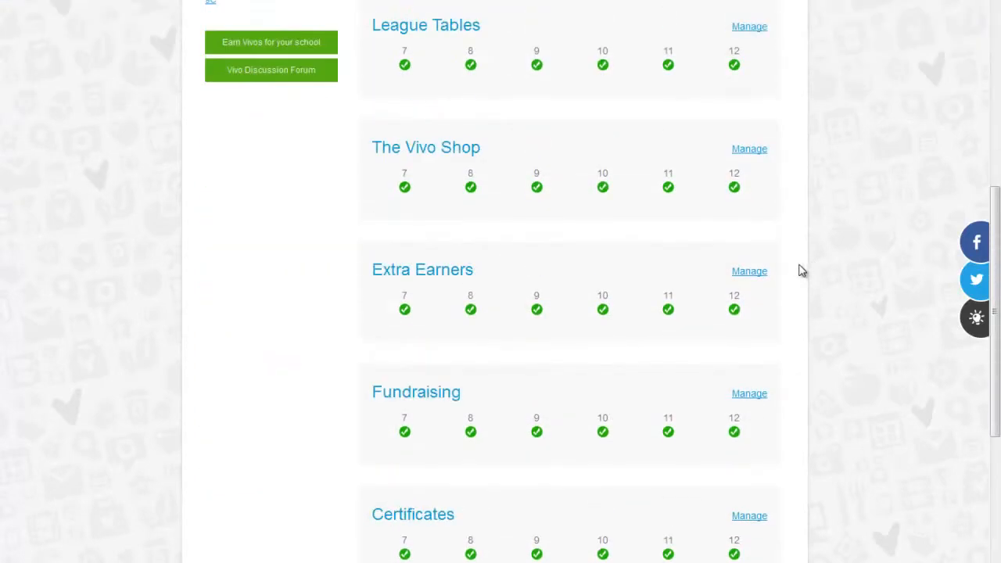
scroll(802, 271, "down", 1)
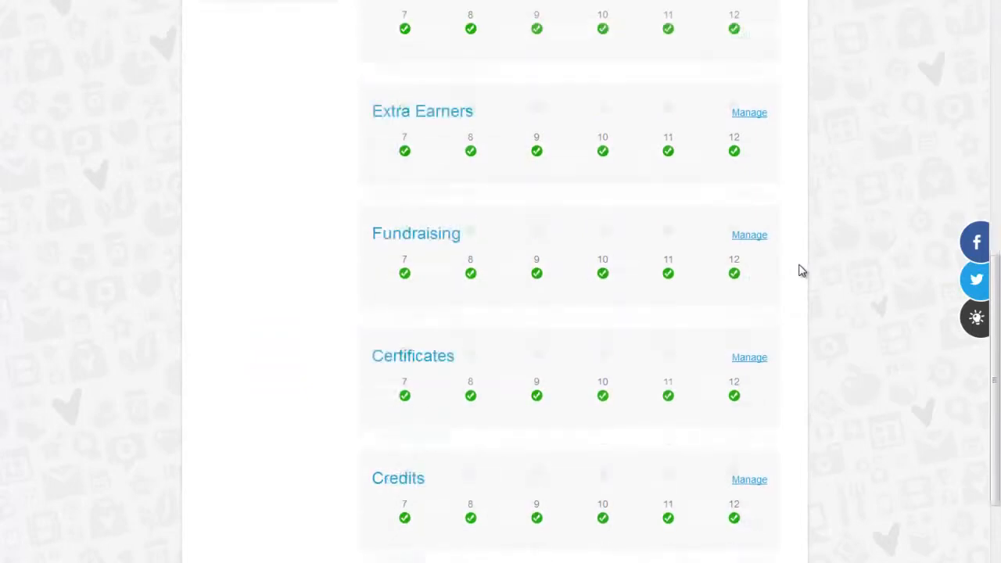
scroll(802, 270, "down", 3)
scroll(802, 270, "up", 3)
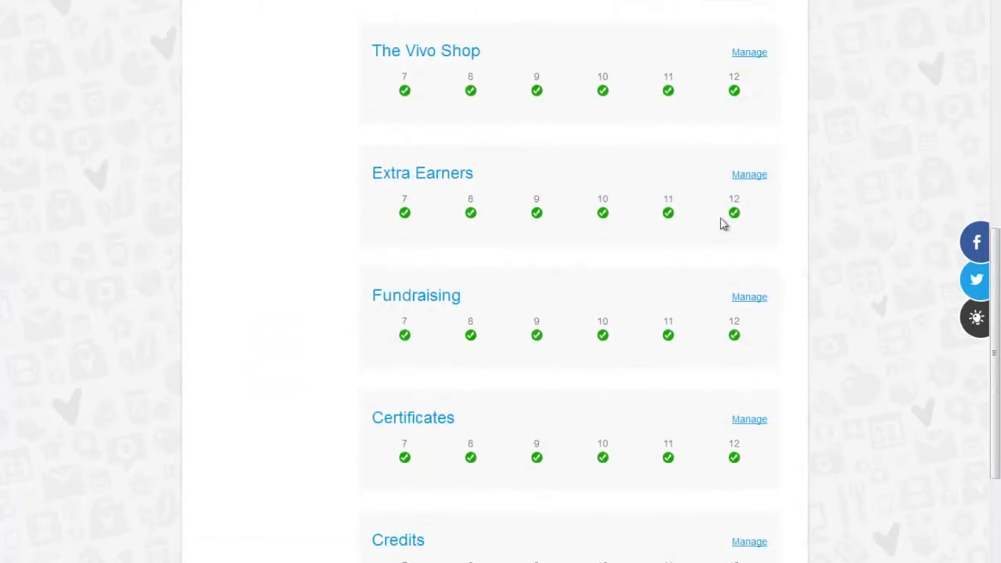
left_click(742, 180)
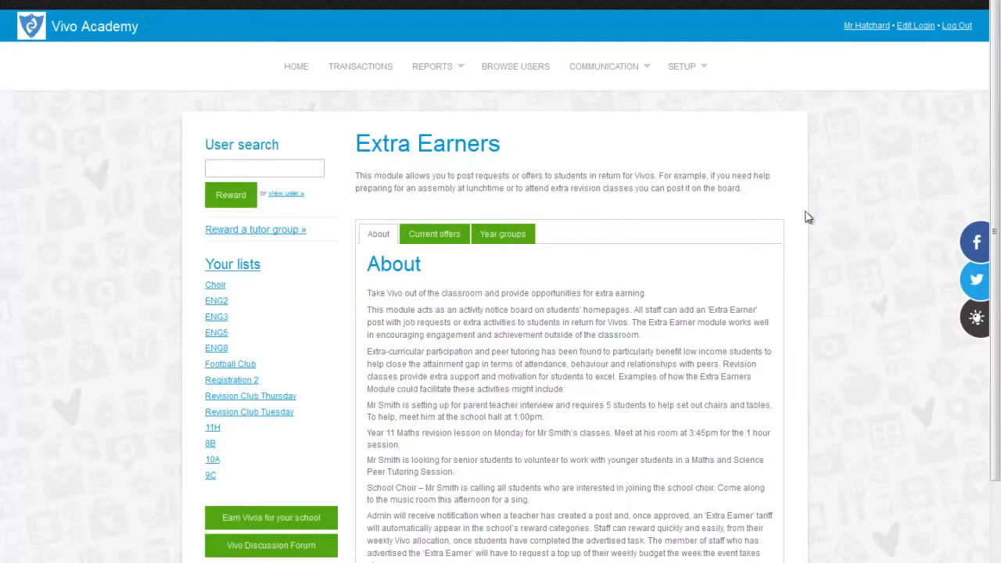
Read the Extra Earners description and check its year group permissions, returning to the module page without changing them.
scroll(400, 252, "down", 3)
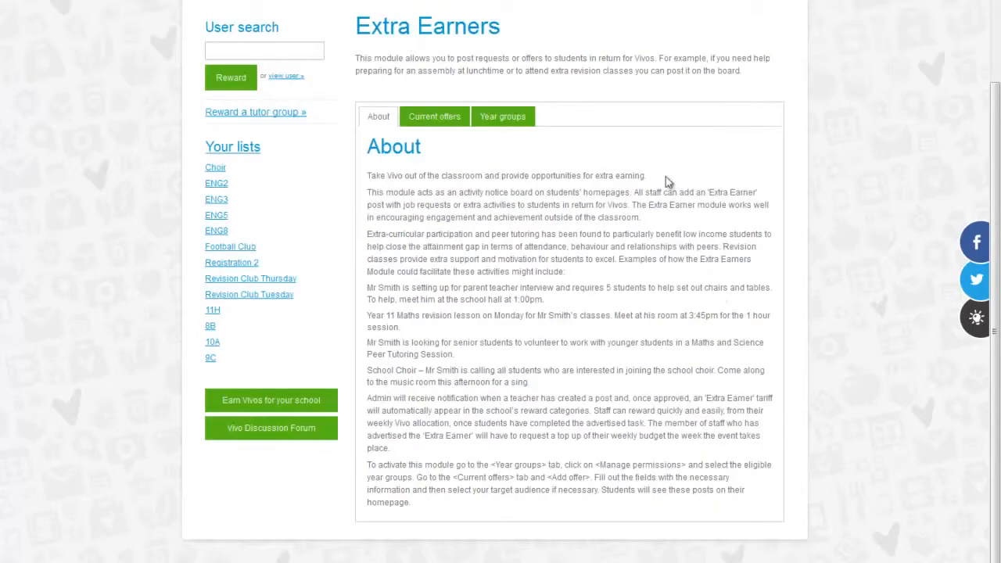
scroll(457, 250, "up", 2)
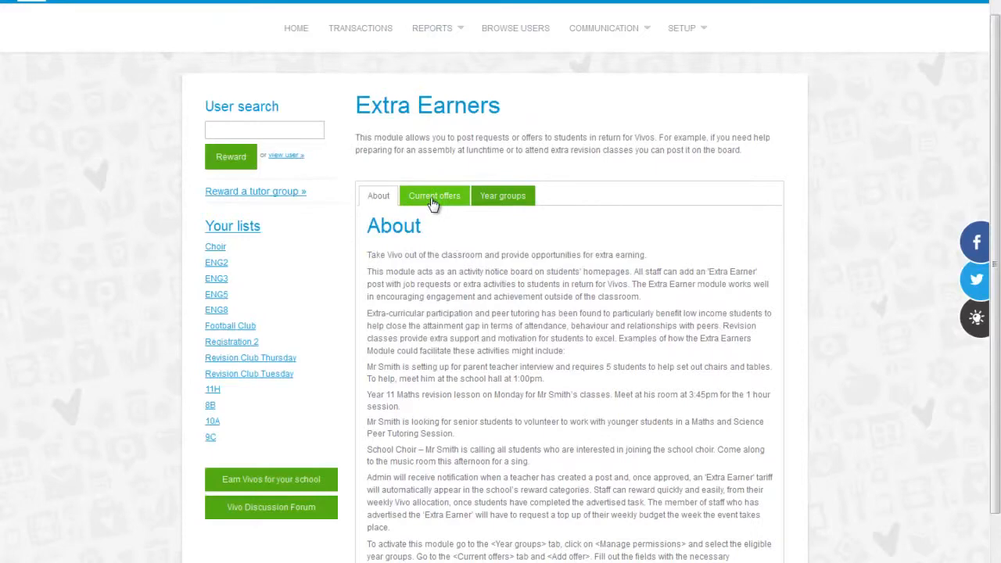
left_click(500, 201)
left_click(708, 241)
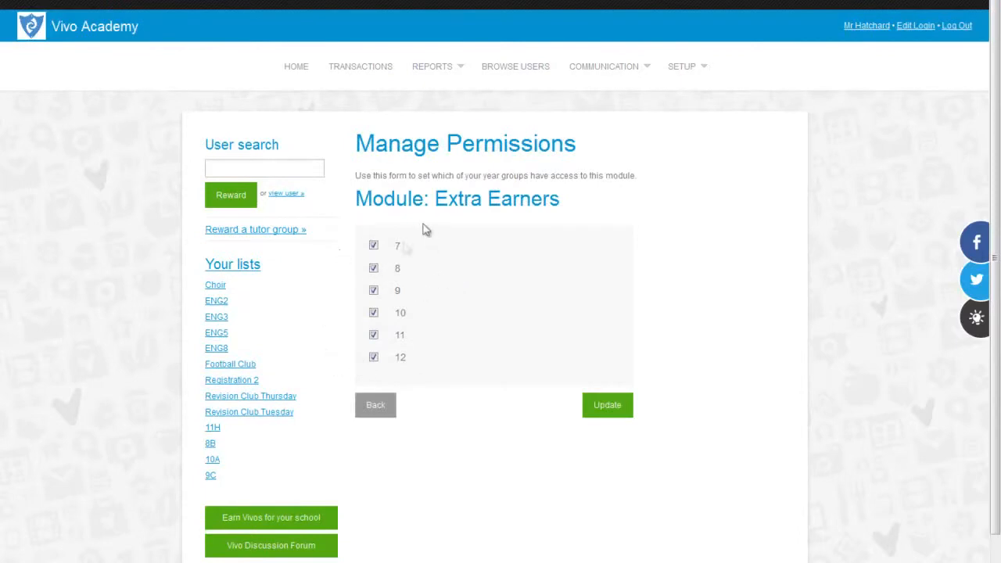
left_click(375, 409)
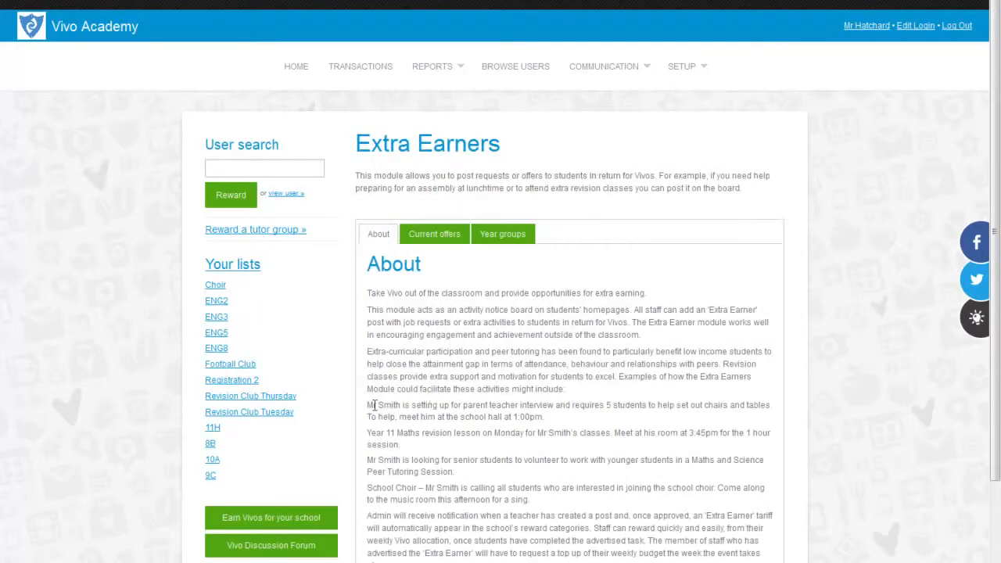
Review the current Extra Earners offers and open the form for adding a new offer.
left_click(432, 236)
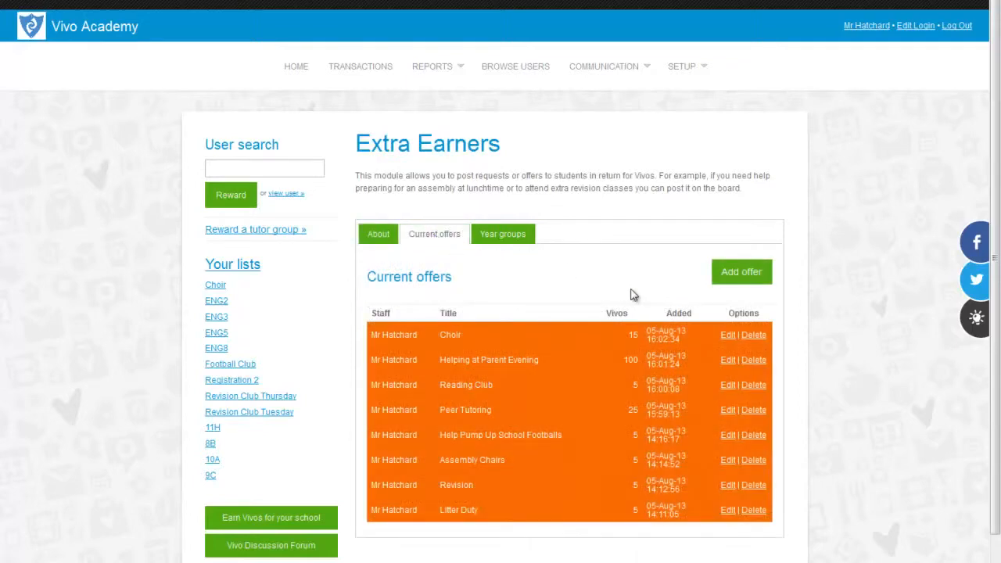
scroll(633, 290, "down", 1)
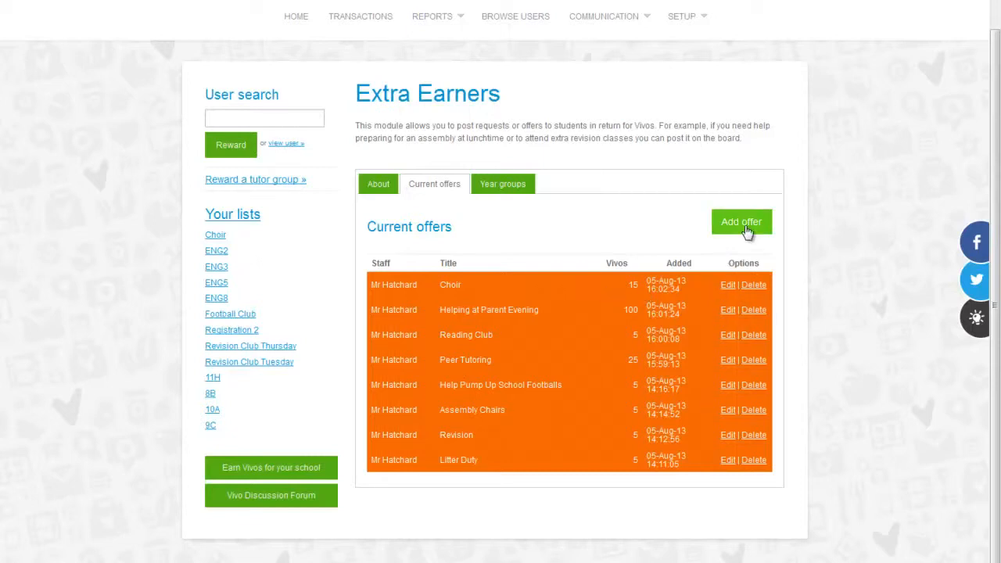
scroll(782, 258, "up", 1)
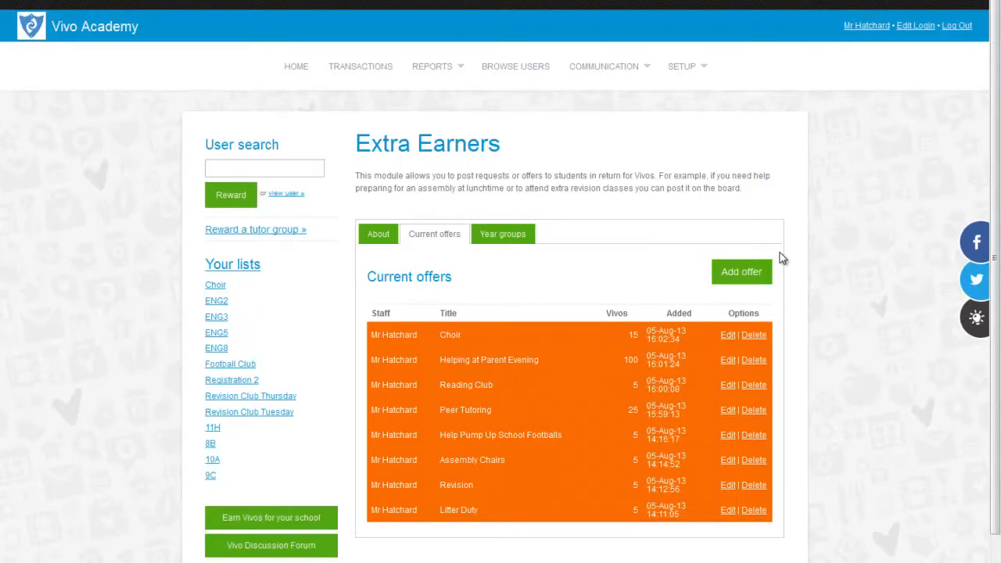
scroll(782, 258, "down", 1)
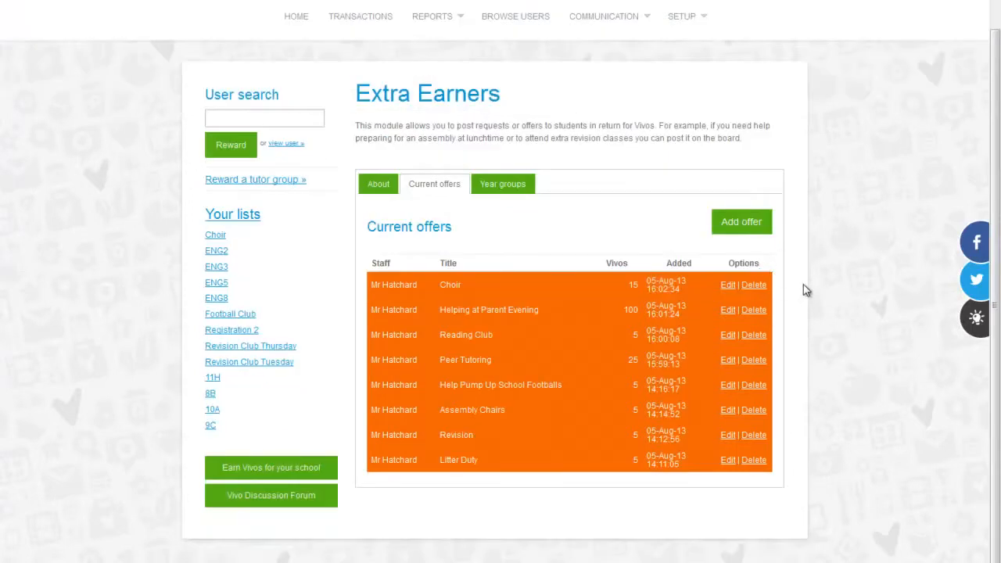
left_click(736, 224)
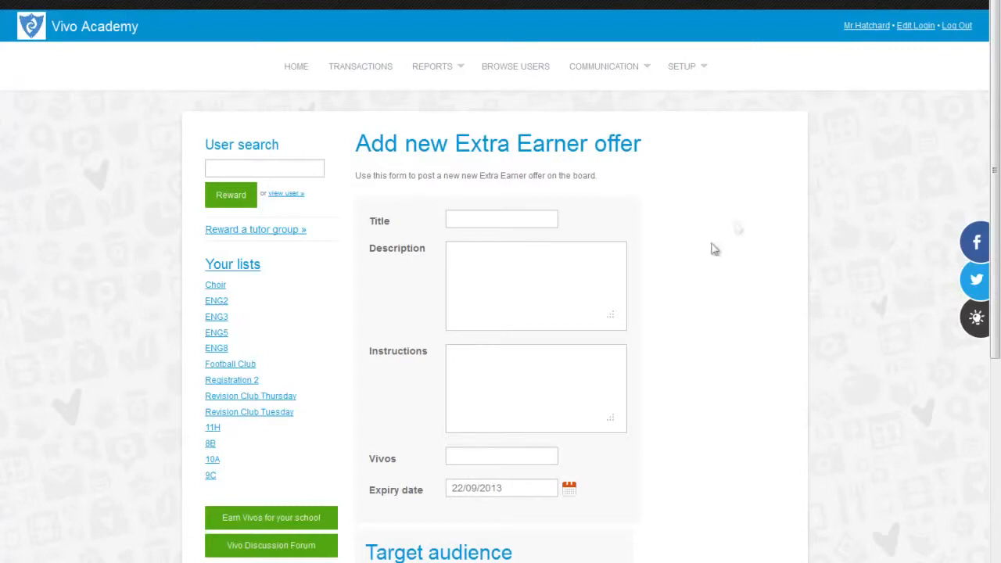
Review the new Extra Earner offer form, including its text fields, Vivos amount, expiry date calendar and target audience, and leave without adding an offer.
scroll(698, 362, "down", 1)
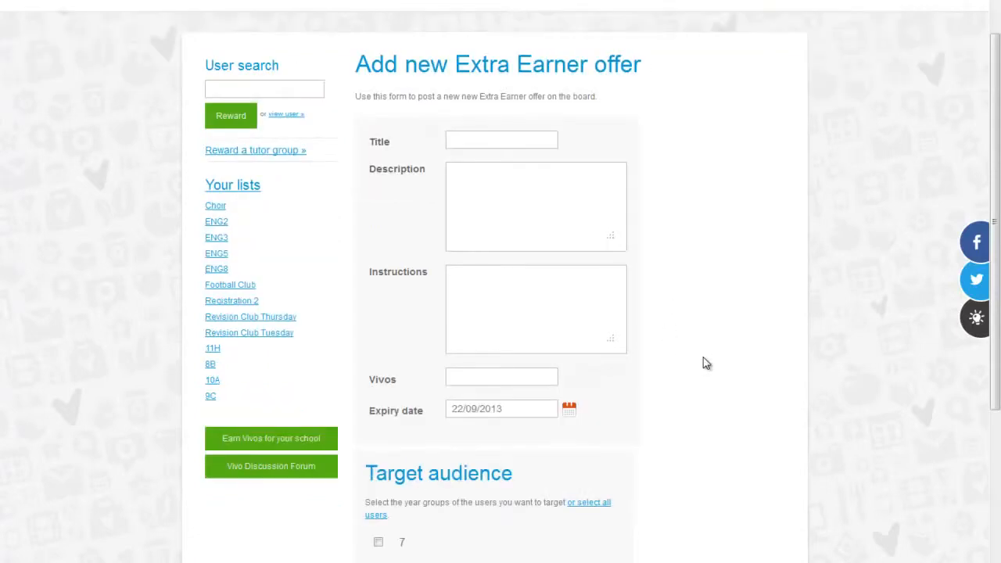
left_click(507, 177)
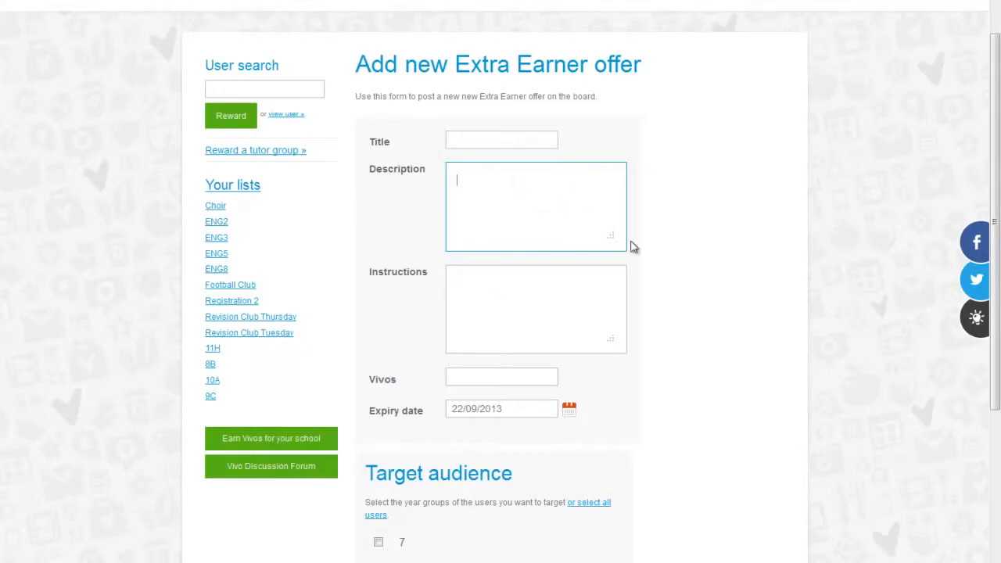
scroll(626, 246, "down", 2)
left_click(504, 137)
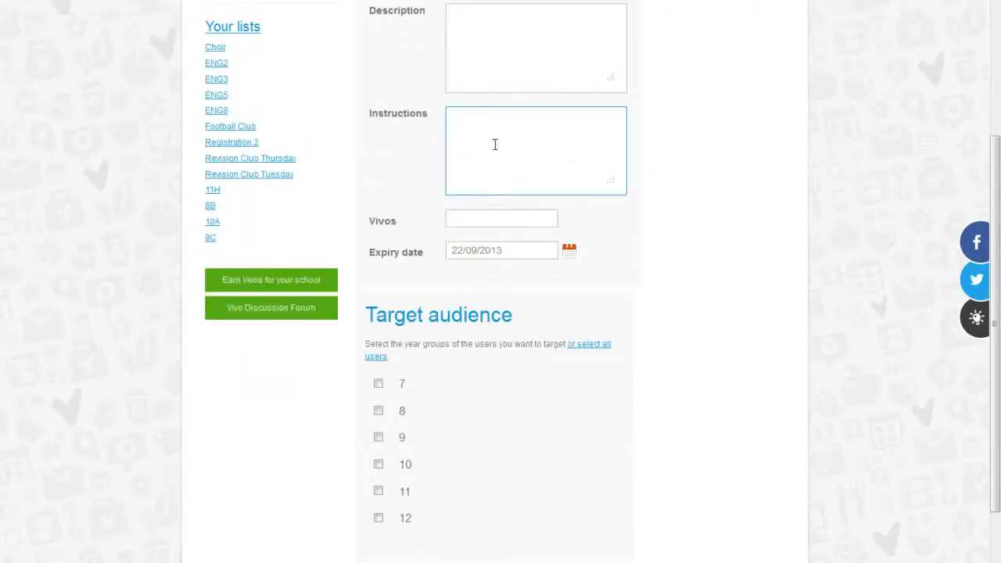
left_click(487, 218)
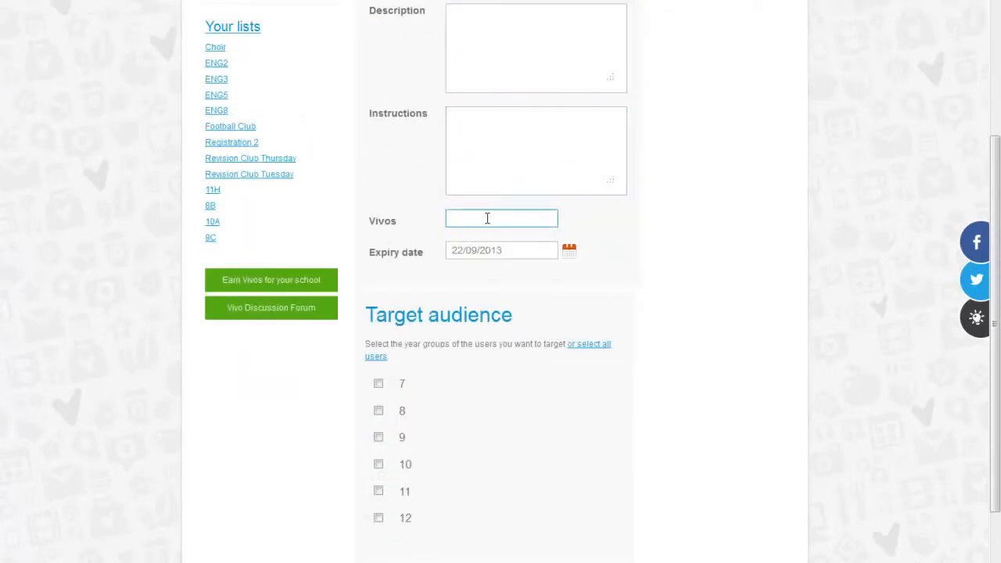
left_click(524, 250)
left_click(559, 269)
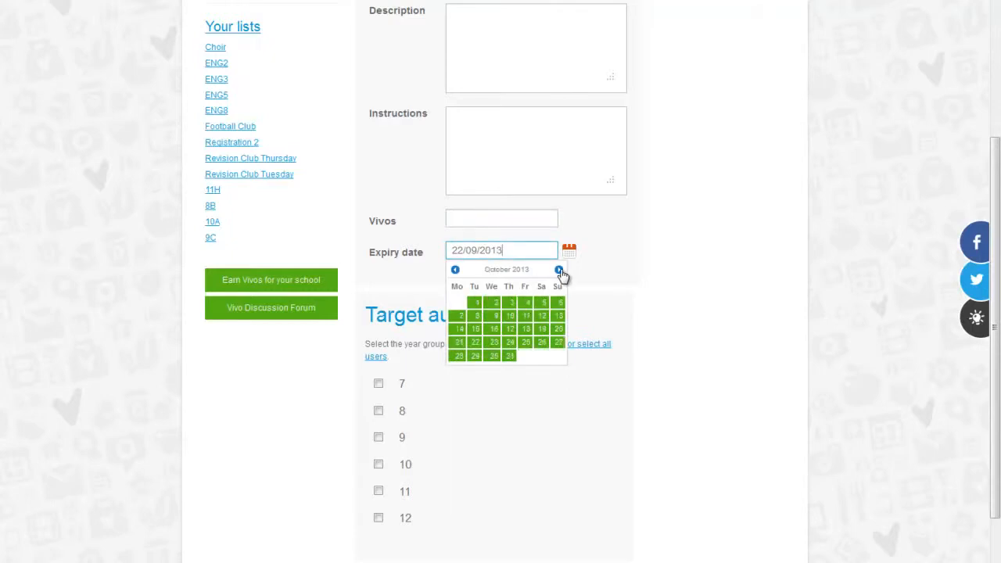
left_click(609, 268)
scroll(609, 269, "down", 1)
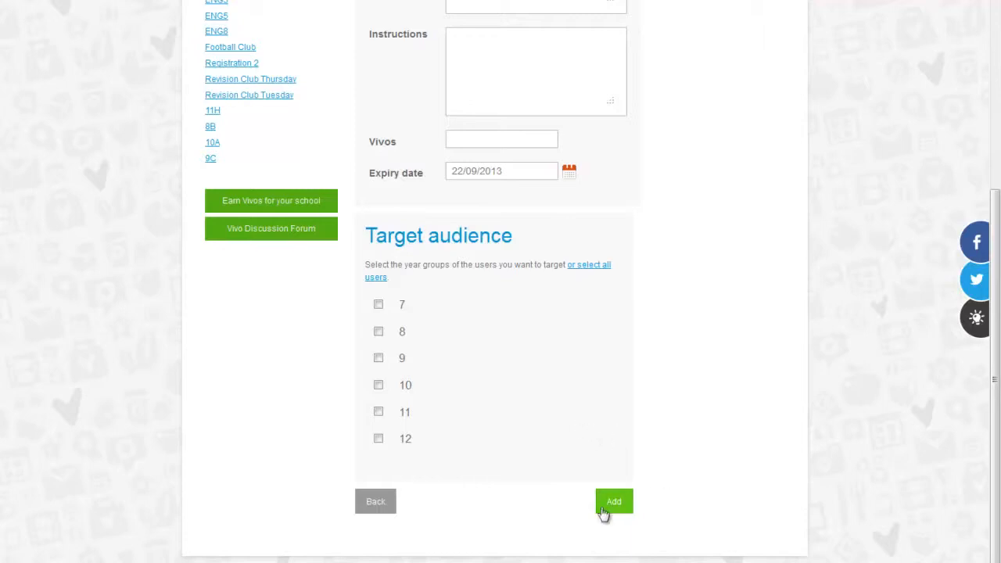
left_click(376, 504)
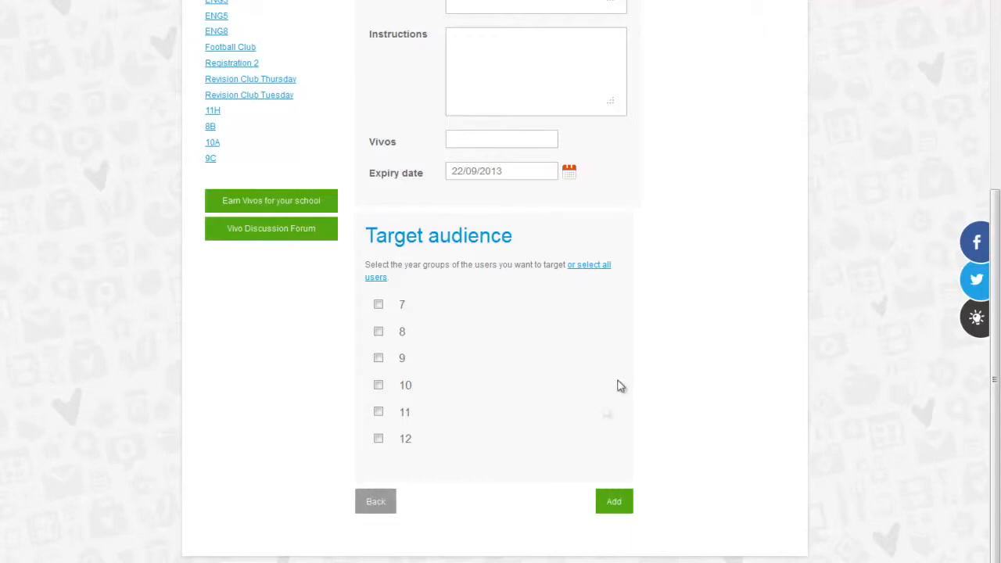
Skim the Extra Earners description, return to the modules list and open the Fundraising management page.
scroll(813, 328, "down", 3)
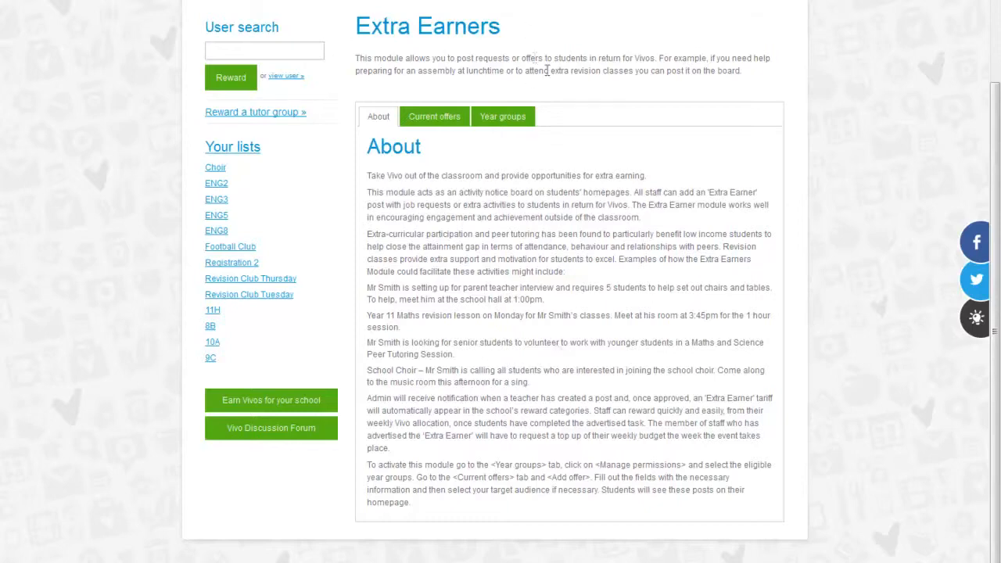
scroll(594, 70, "up", 3)
left_click(681, 70)
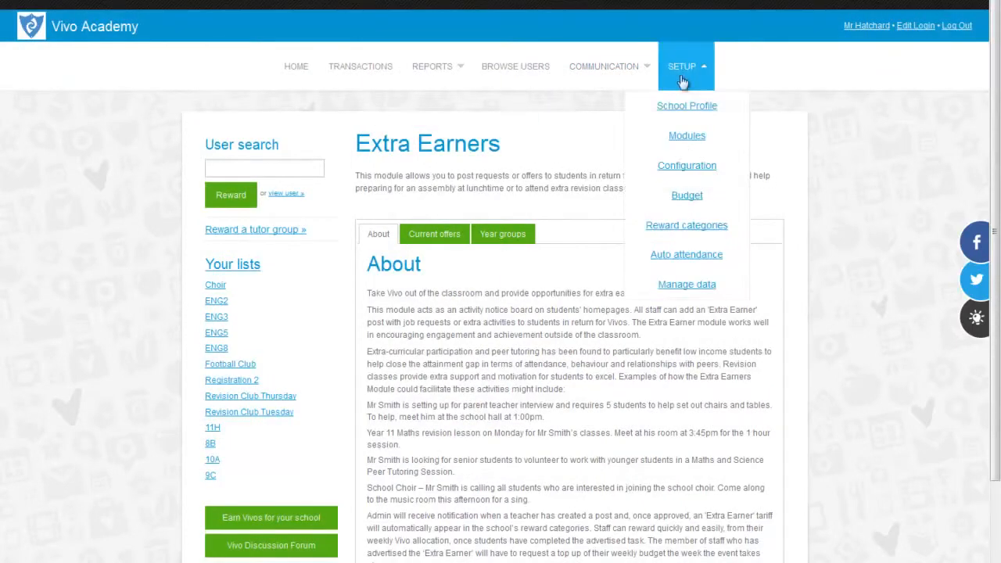
left_click(693, 136)
scroll(791, 238, "down", 10)
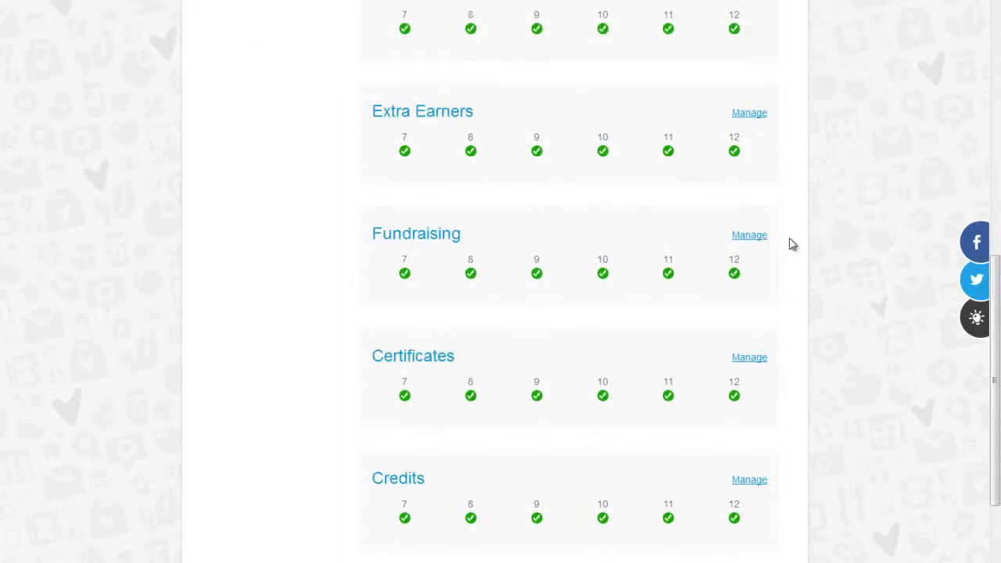
left_click(748, 235)
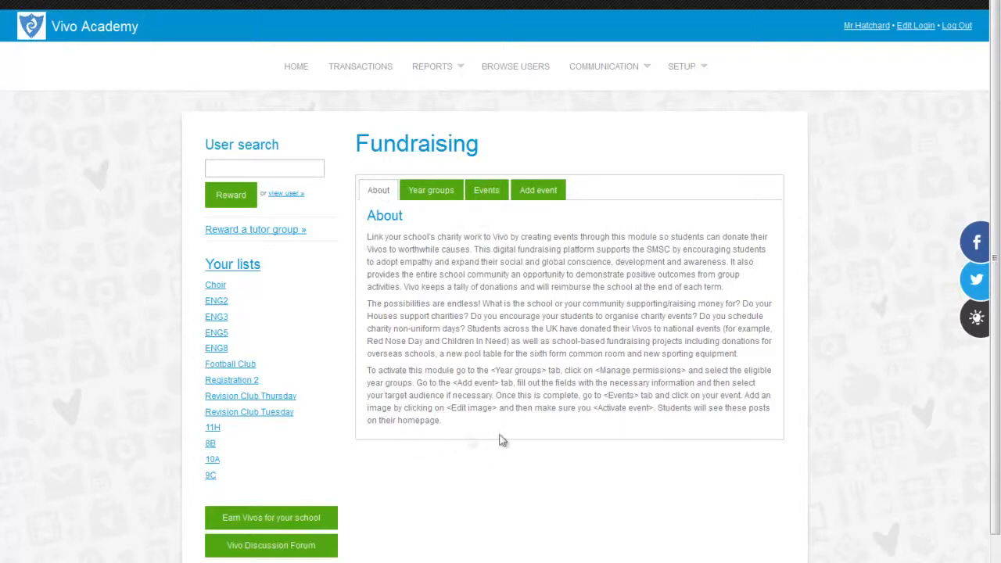
Check which year groups have access to the Fundraising module and leave its permissions form without updating.
left_click(427, 194)
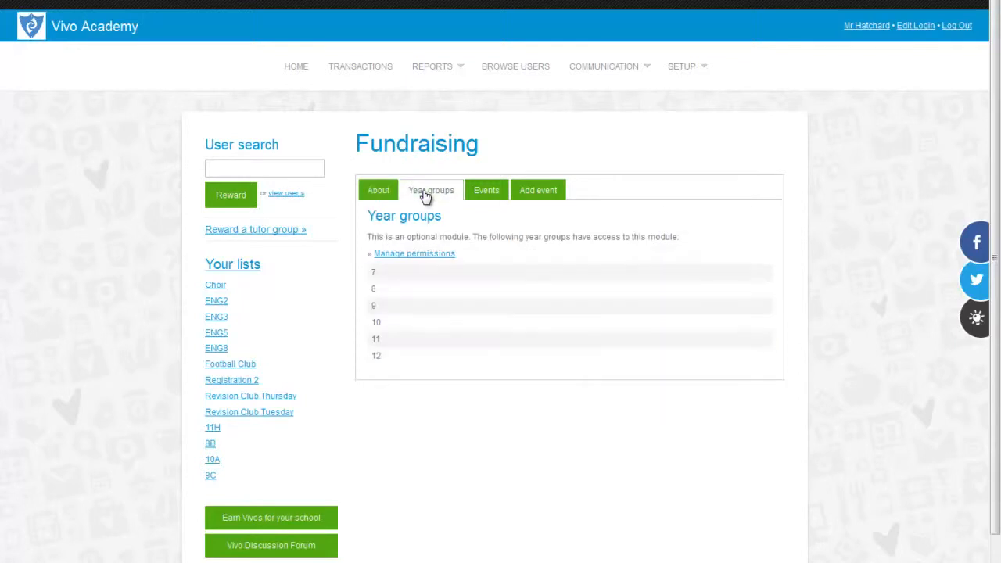
left_click(422, 255)
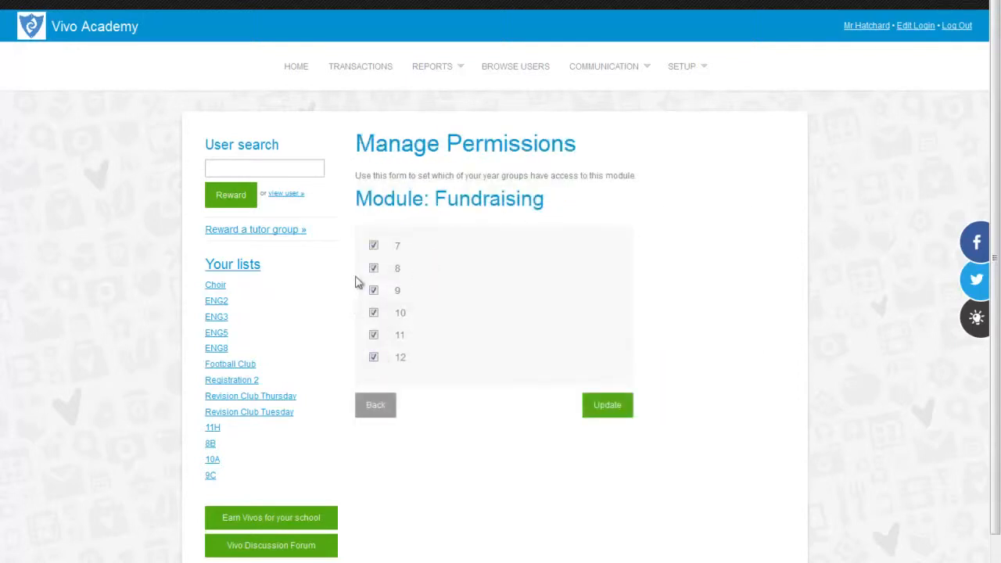
left_click(375, 408)
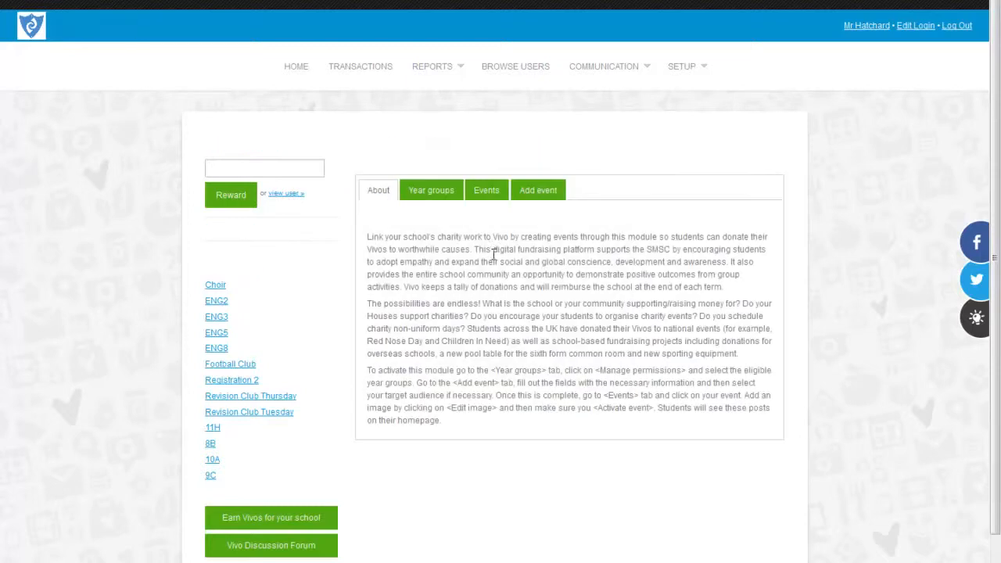
Open the Cancer Research fundraising event, examine its image, description, Vivos raised, recent donations and statistics, and return to the Fundraising page.
left_click(489, 194)
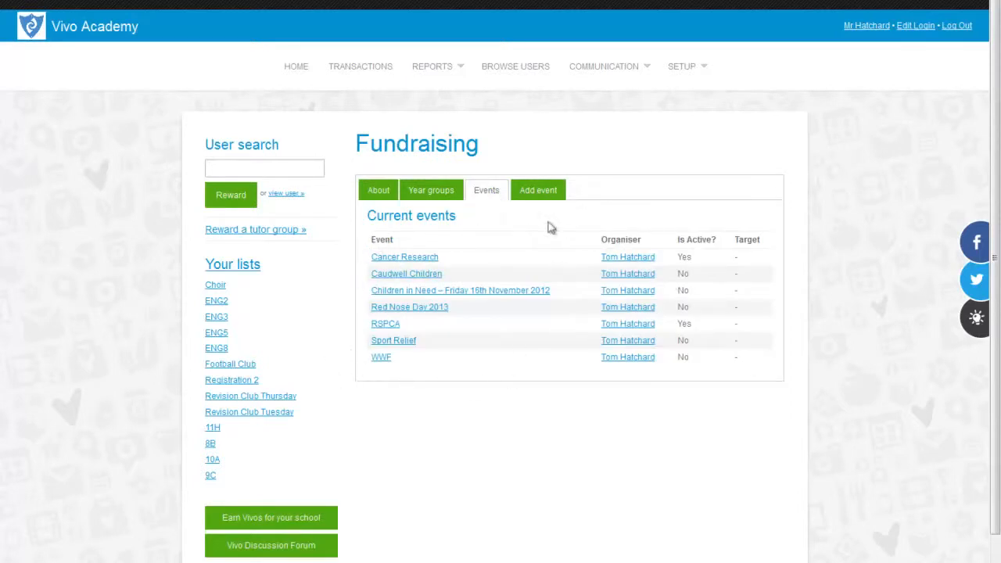
left_click(400, 258)
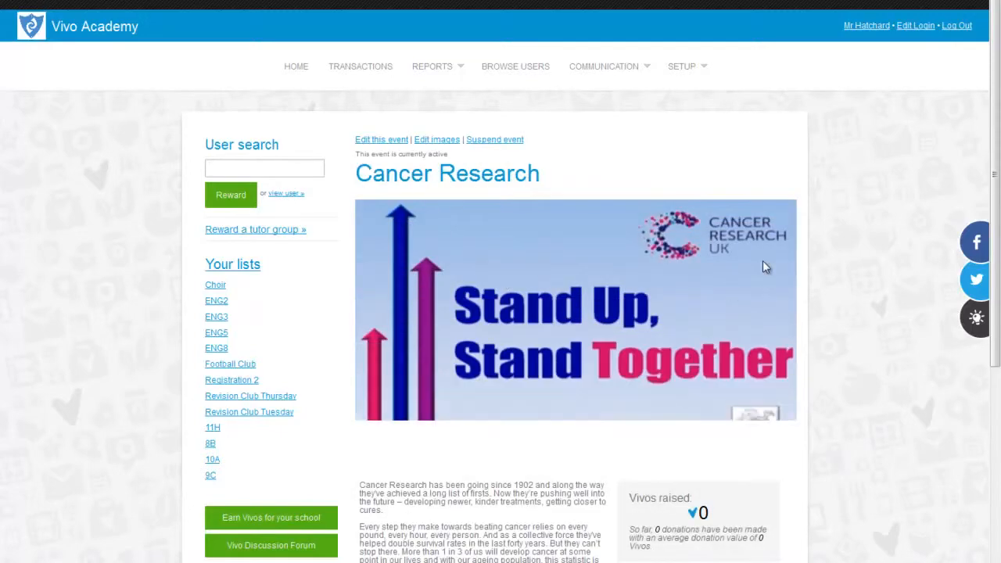
scroll(787, 265, "down", 1)
scroll(787, 259, "down", 2)
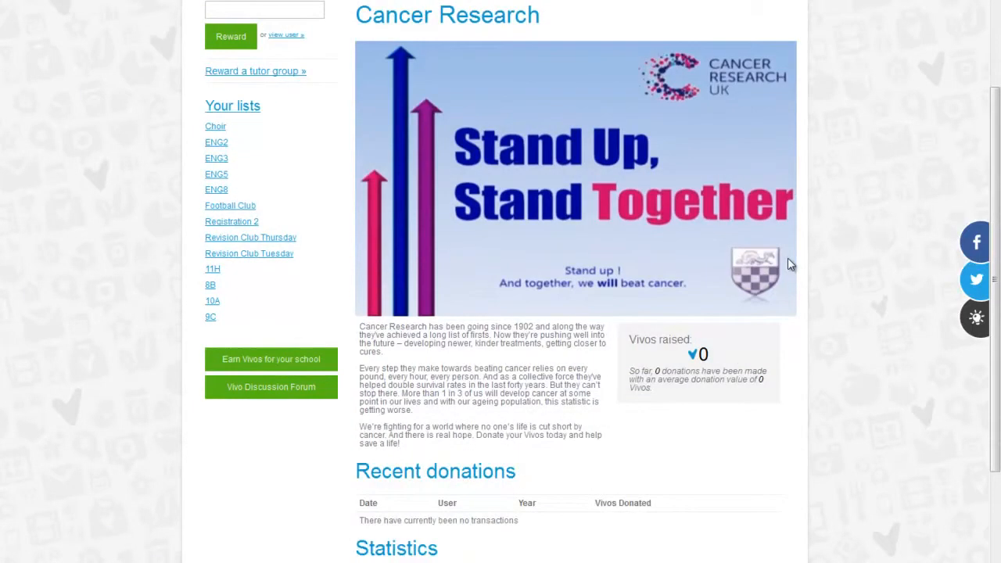
scroll(790, 264, "up", 2)
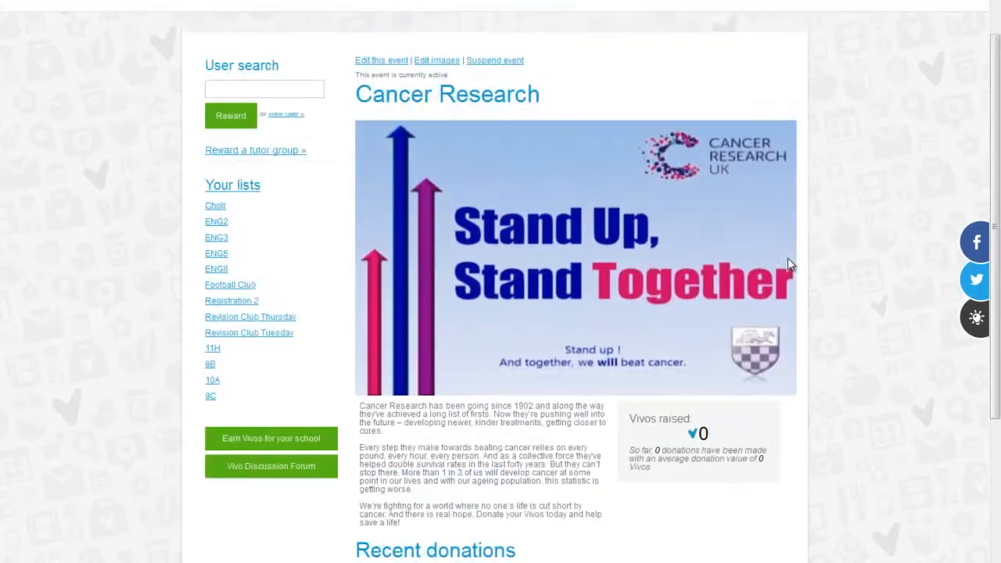
scroll(787, 259, "down", 3)
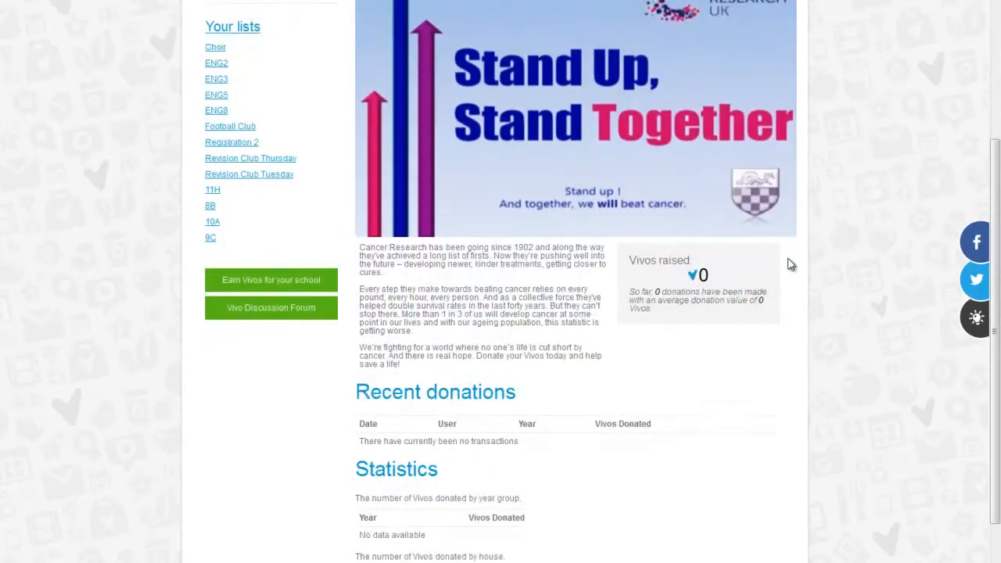
scroll(788, 259, "up", 4)
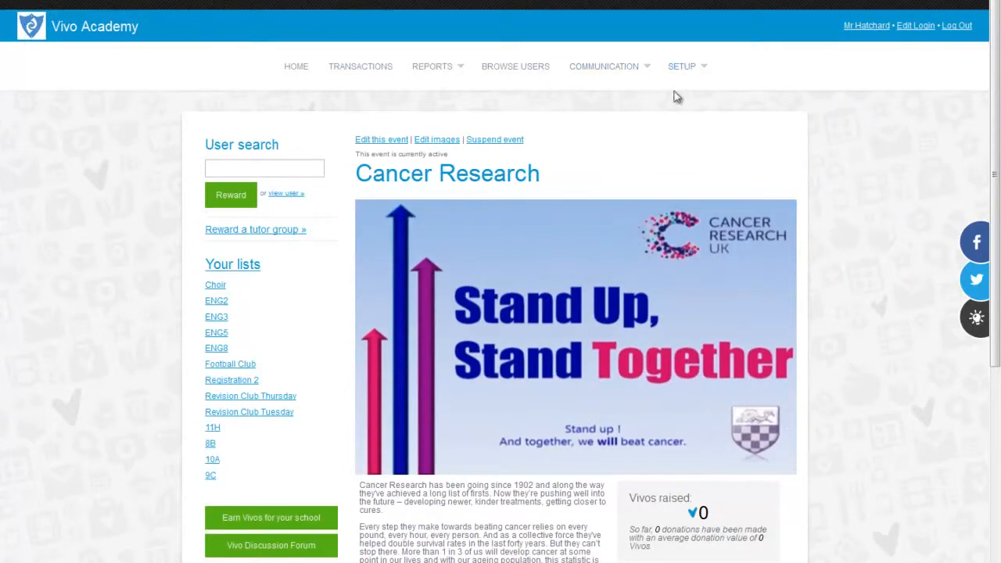
scroll(699, 203, "down", 2)
scroll(698, 203, "down", 1)
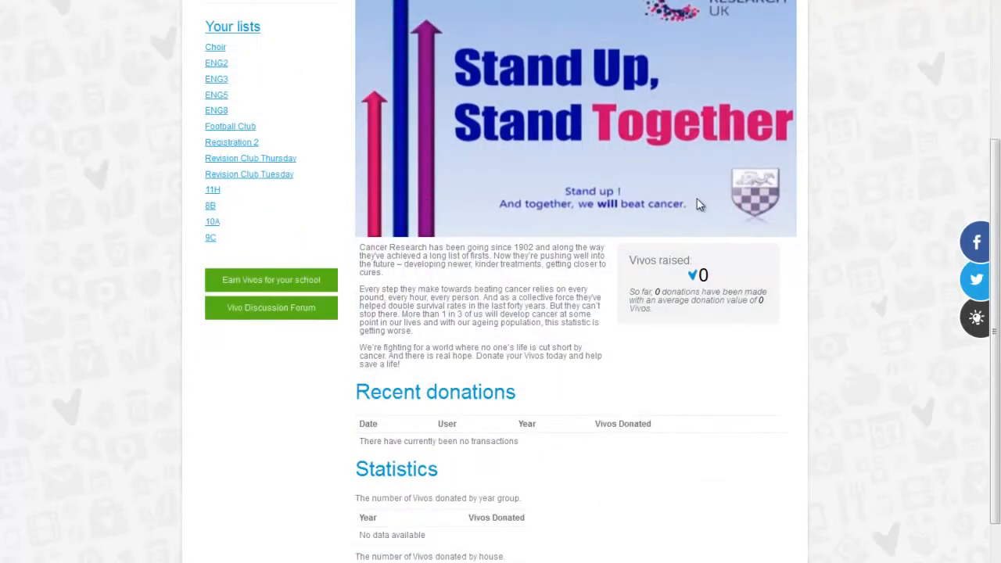
scroll(697, 198, "up", 3)
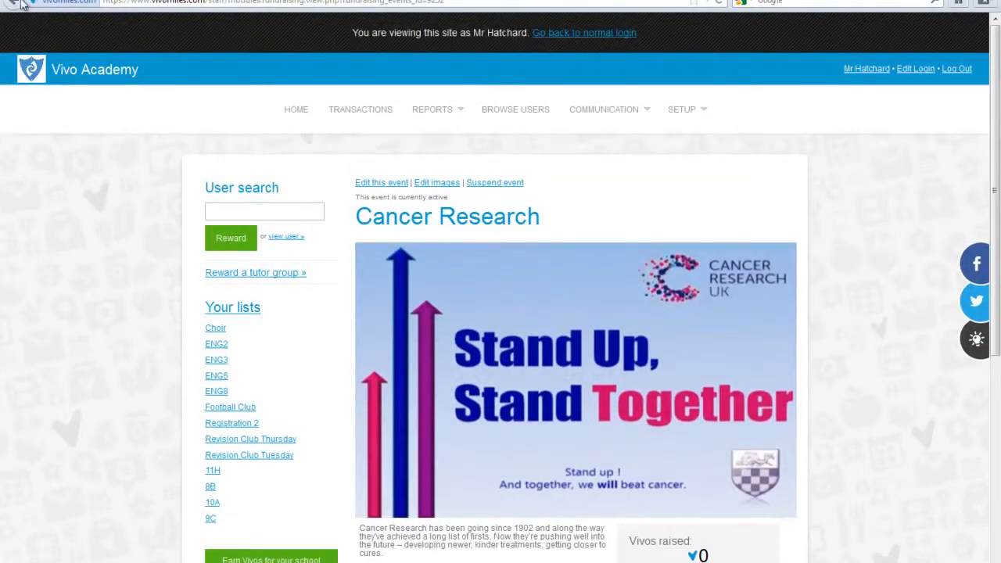
left_click(12, 4)
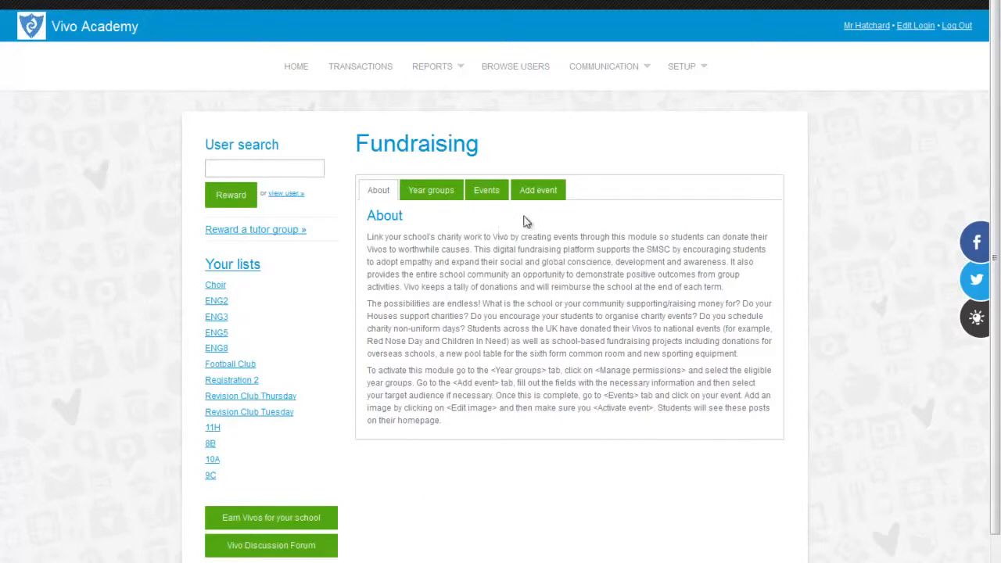
Review the form for adding a fundraising event, including its event name, intro, coordinator choices and target years and houses.
left_click(539, 194)
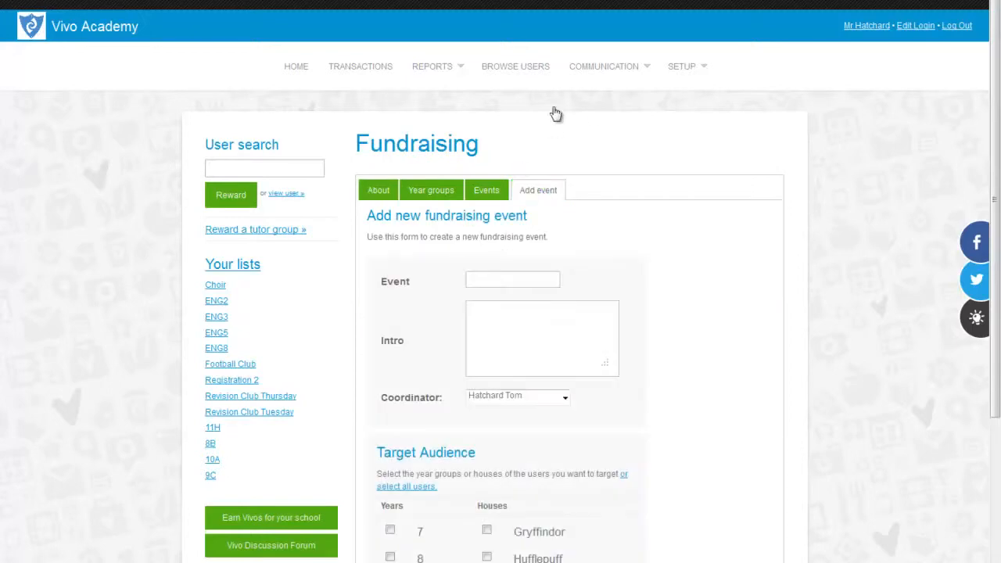
scroll(556, 114, "down", 2)
left_click(485, 123)
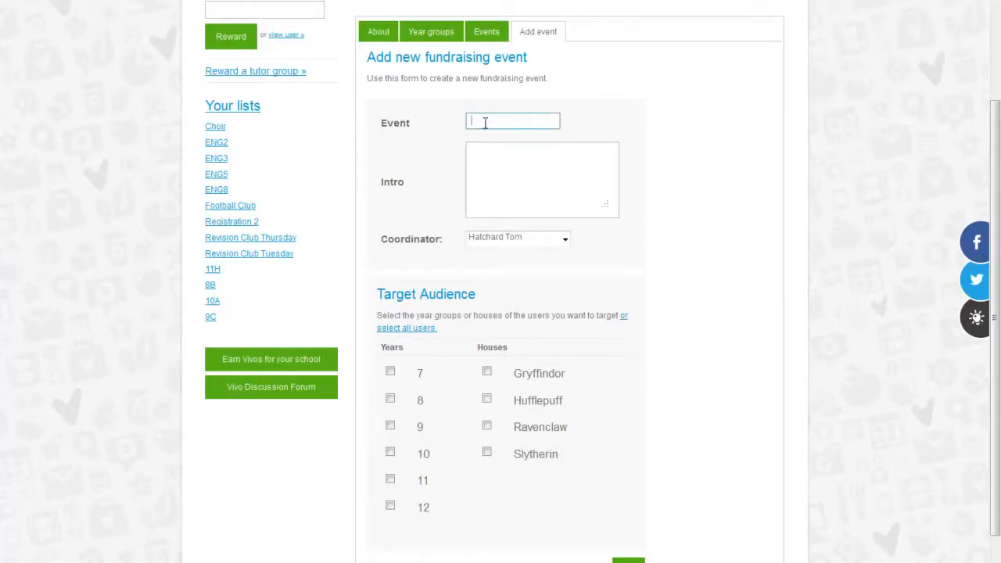
left_click(491, 156)
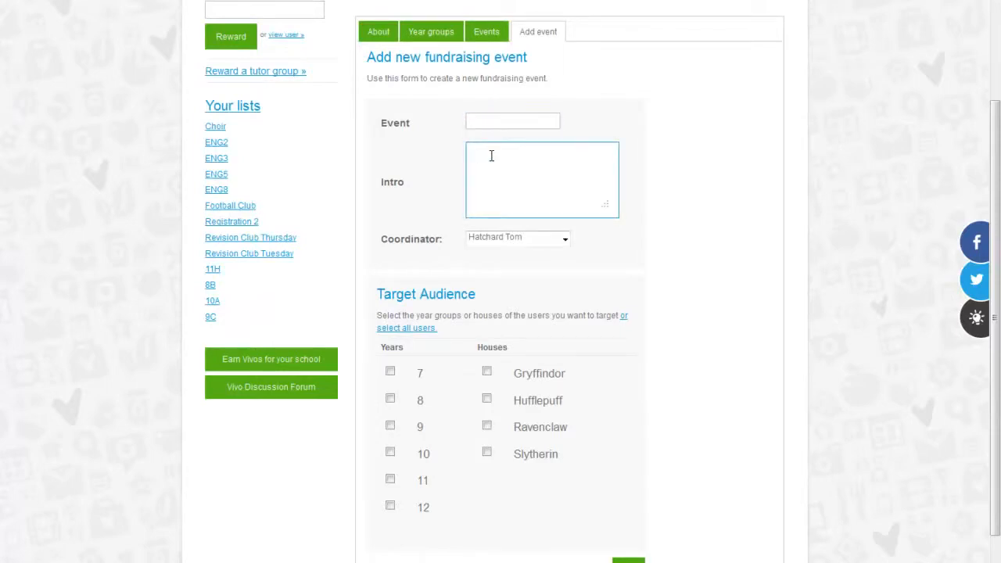
left_click(493, 238)
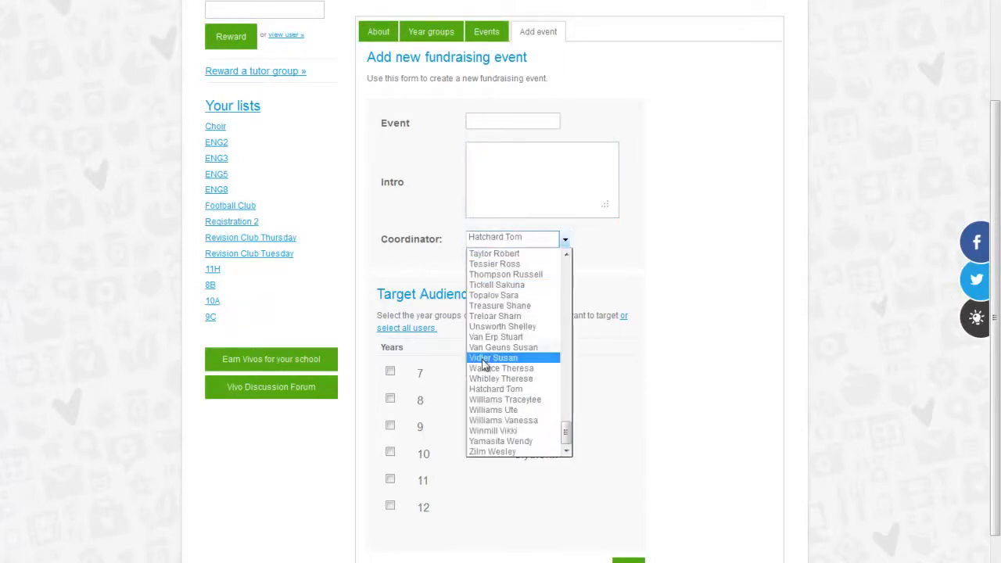
scroll(486, 371, "up", 15)
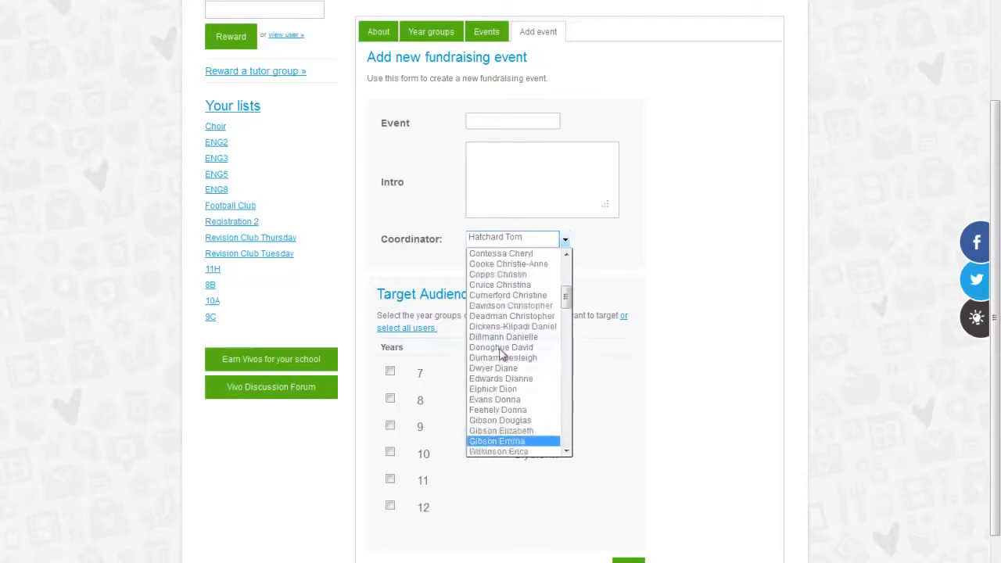
left_click(644, 245)
scroll(645, 246, "down", 1)
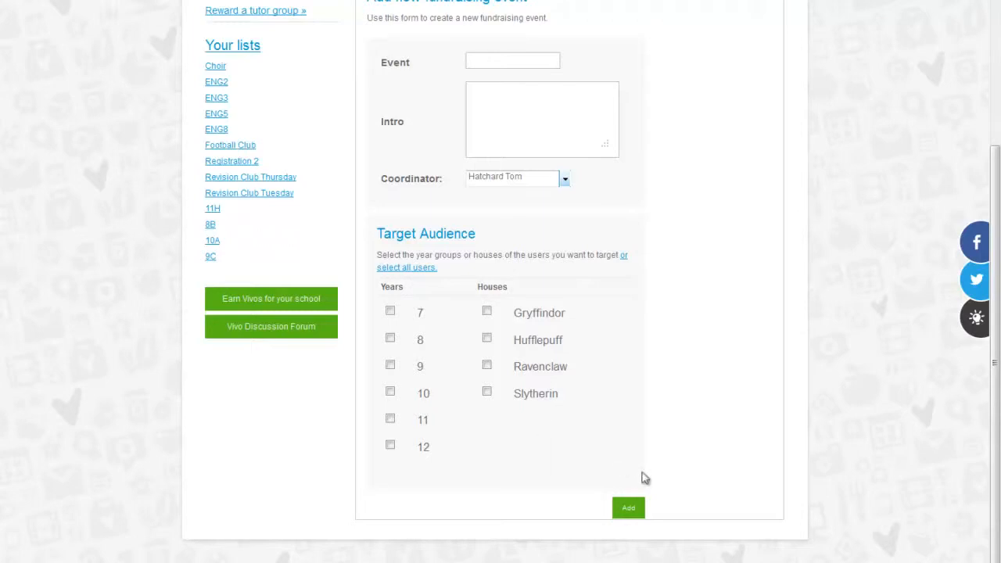
left_click(640, 512)
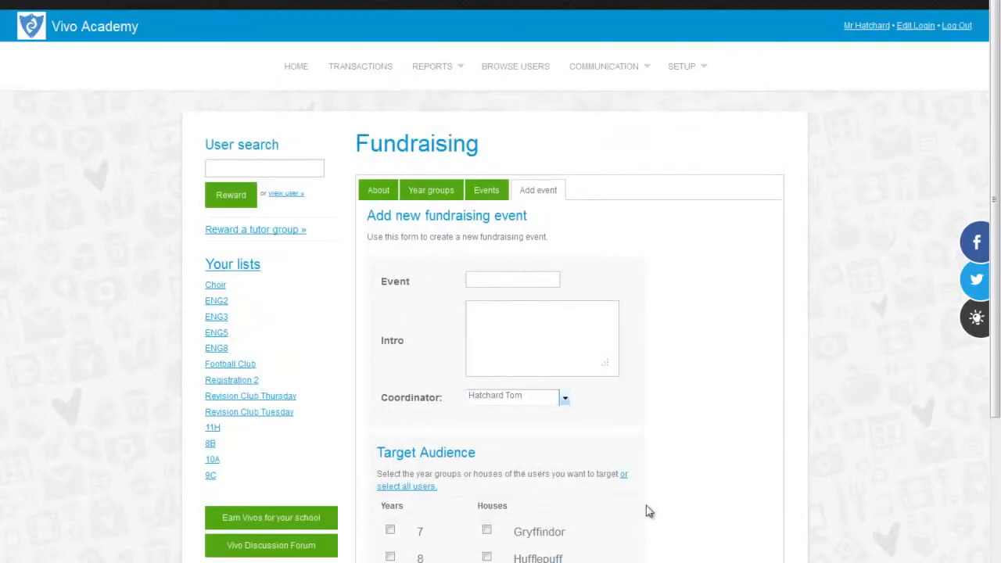
Open the Cancer Research fundraising event for editing and review its title, introduction, coordinator, overview, Vivo target, contact details and target audience.
left_click(487, 192)
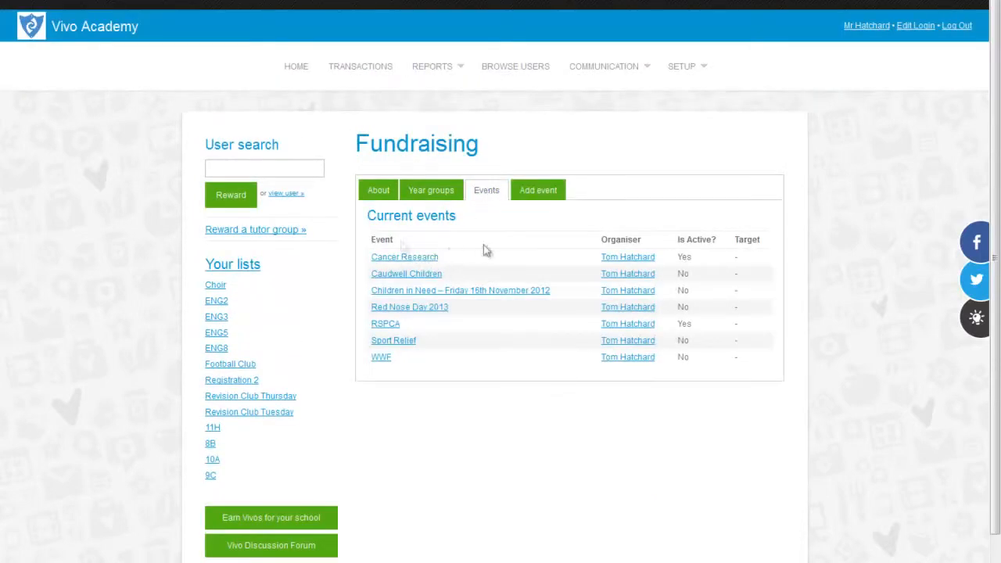
left_click(397, 258)
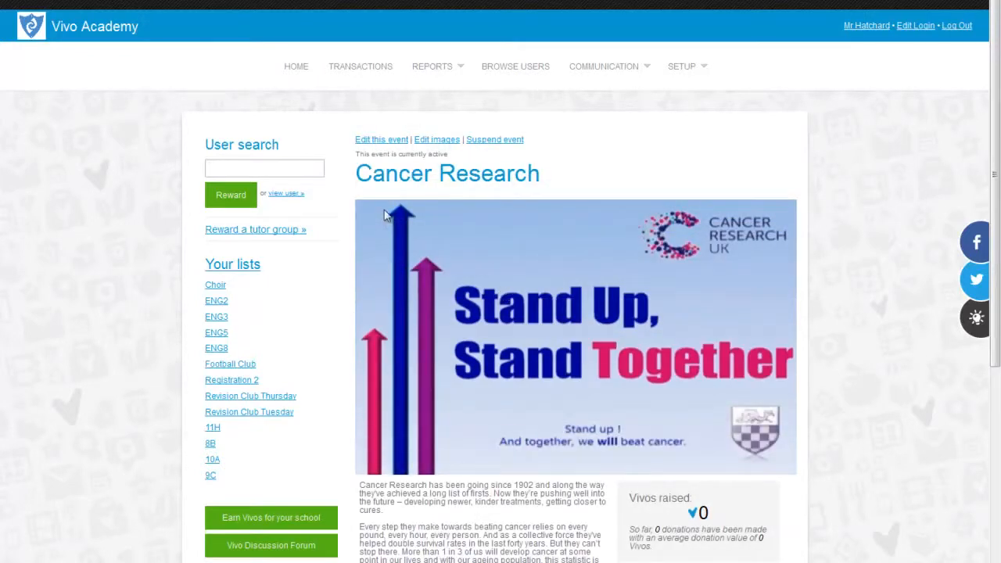
left_click(381, 142)
scroll(657, 257, "down", 2)
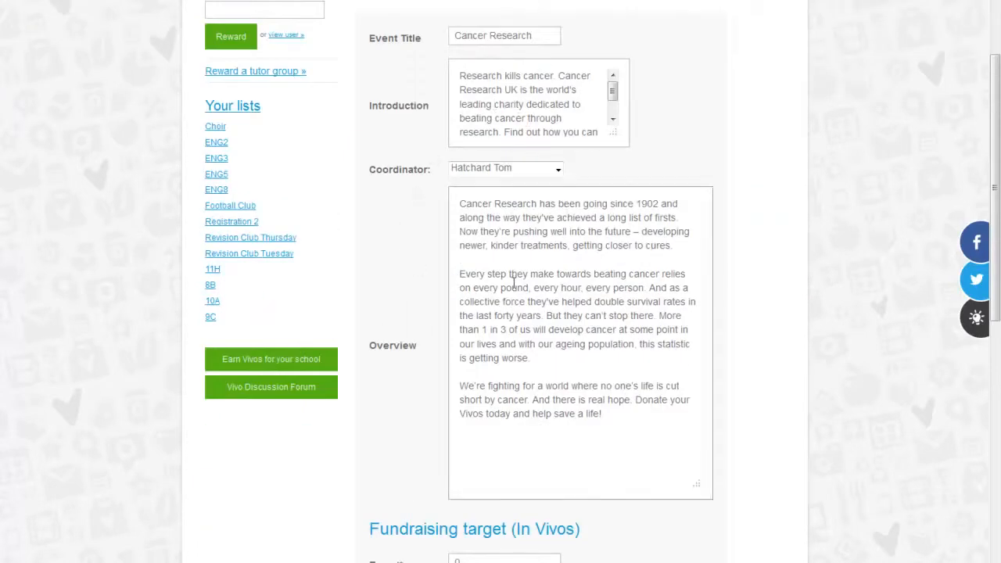
scroll(614, 286, "down", 3)
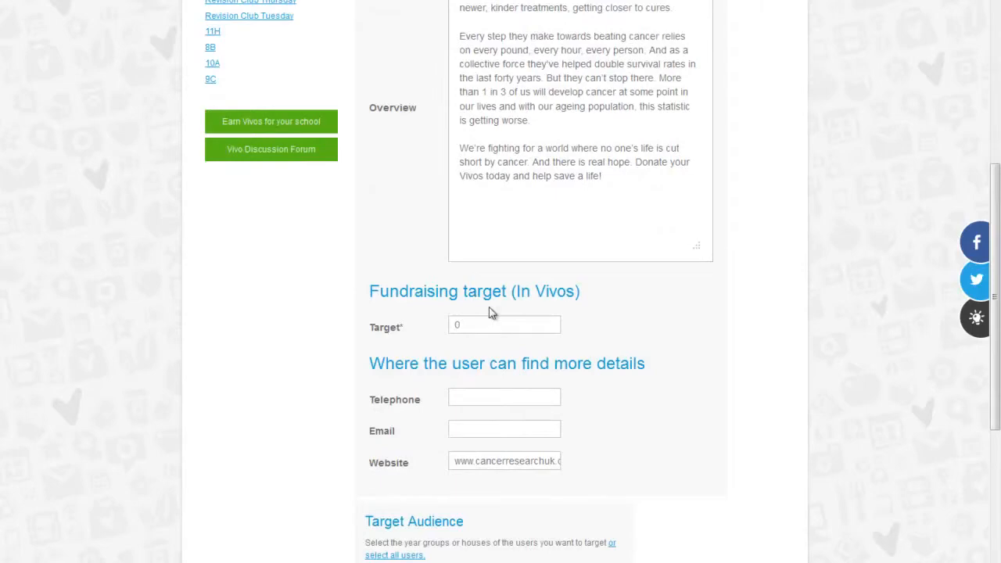
scroll(483, 336, "down", 2)
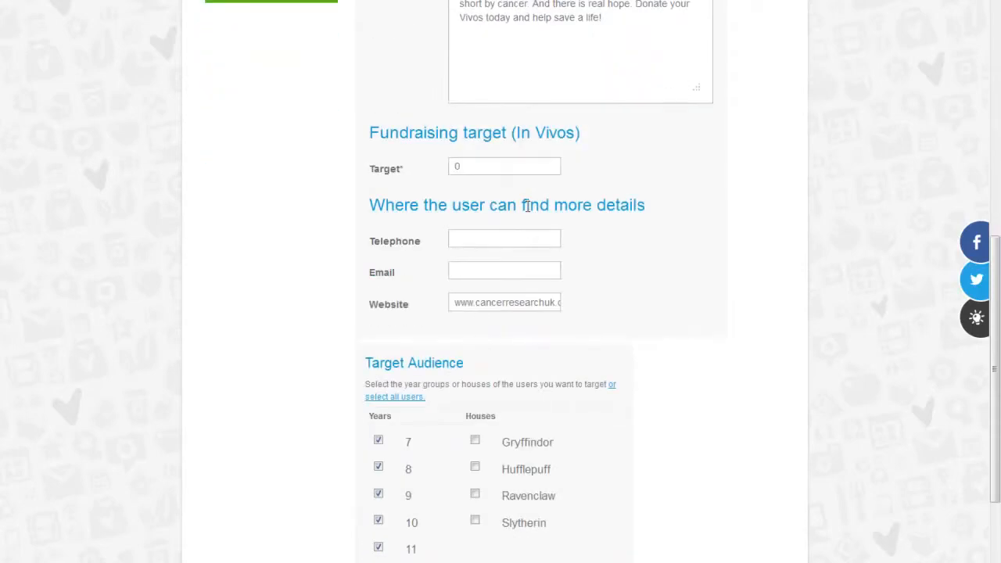
scroll(540, 247, "down", 1)
scroll(539, 247, "down", 1)
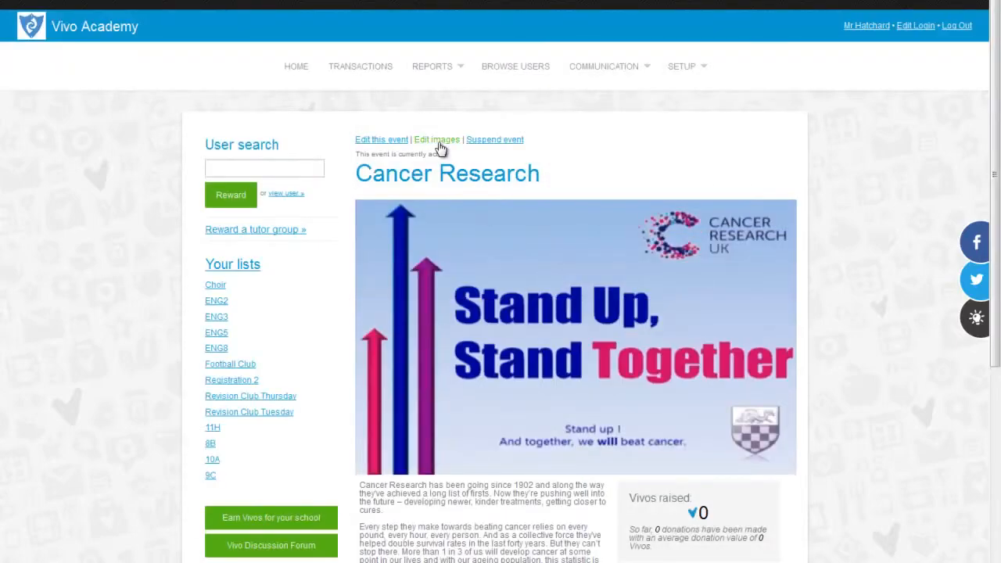
Review the Cancer Research event's main image and icon image upload options, and return to the event profile.
left_click(439, 145)
scroll(553, 178, "down", 2)
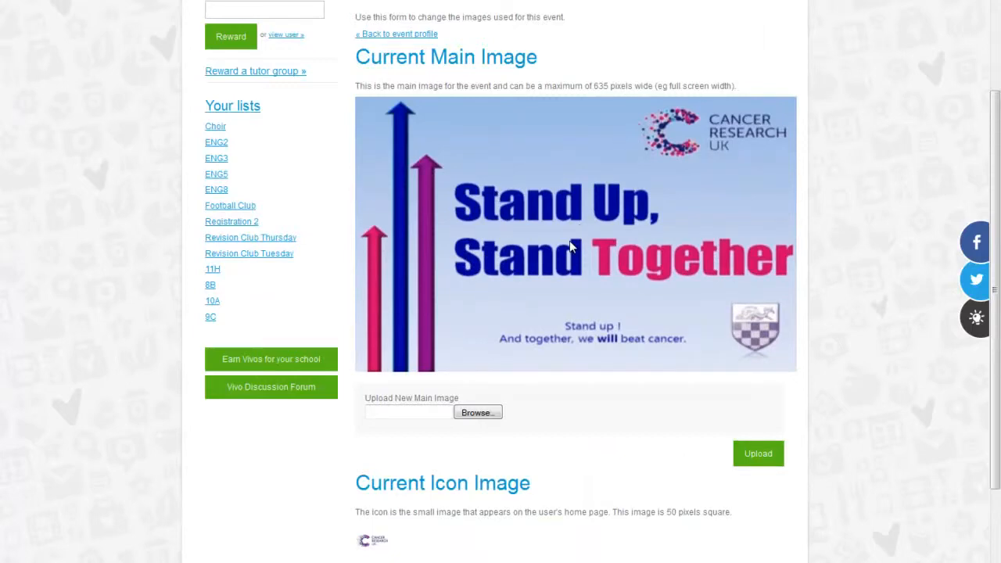
scroll(570, 248, "down", 2)
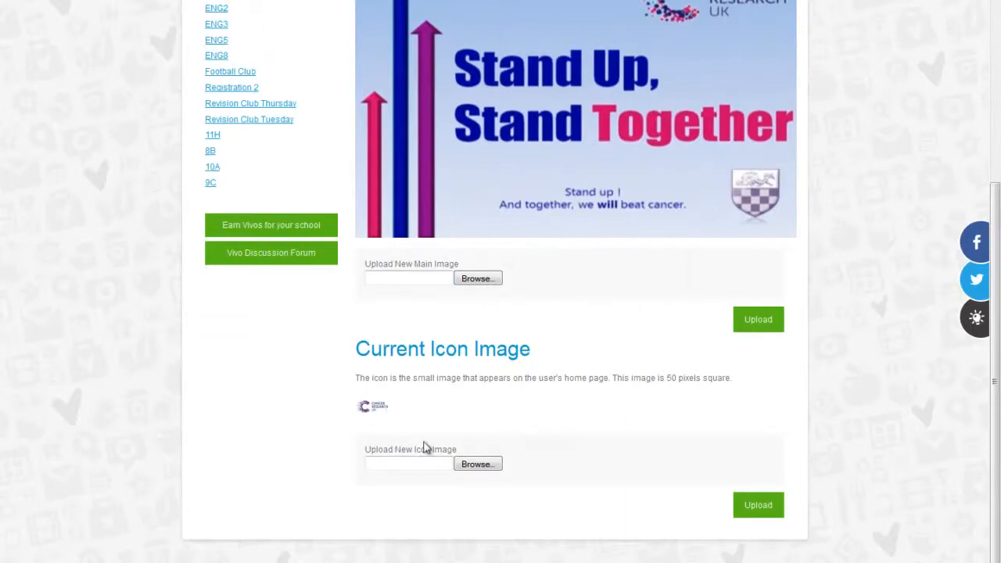
scroll(422, 437, "up", 5)
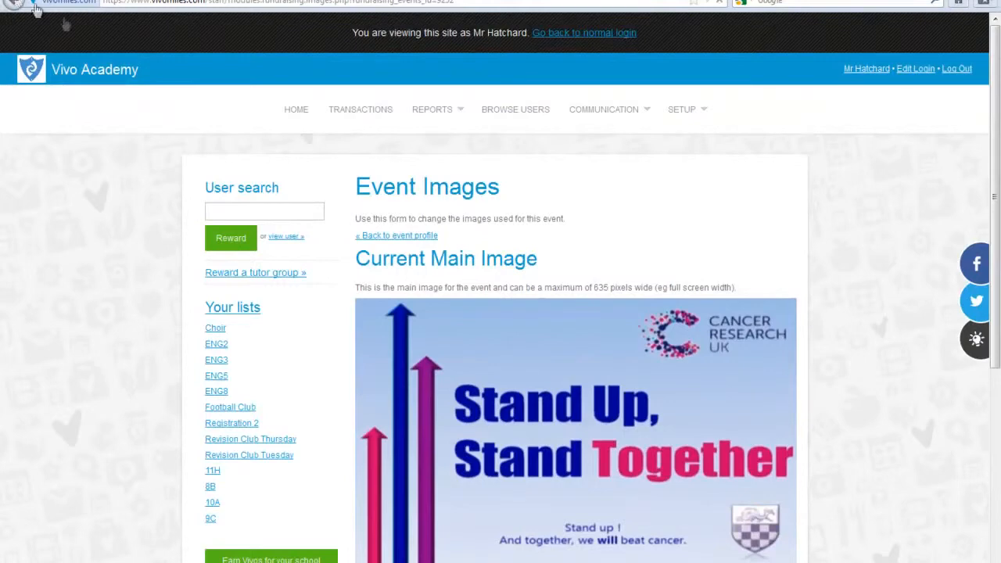
left_click(16, 5)
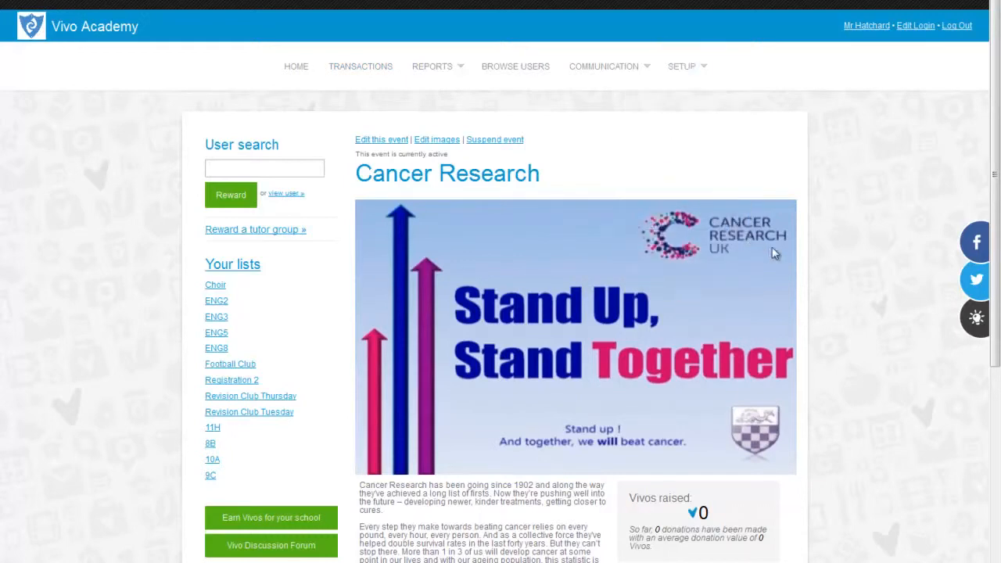
Open the Word of the day module, read its description and check its year group permissions without updating them.
scroll(806, 292, "down", 5)
scroll(807, 292, "down", 5)
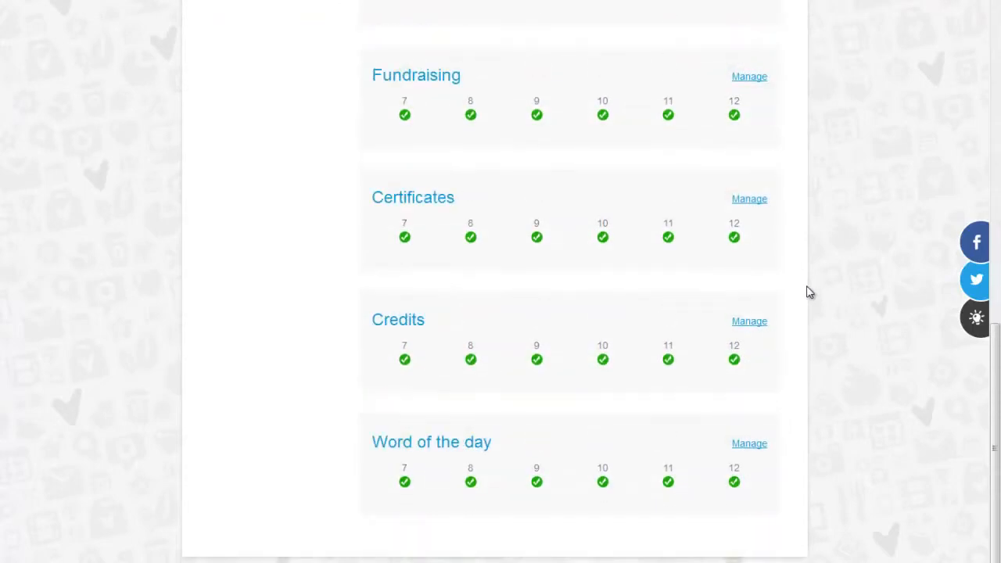
left_click(750, 445)
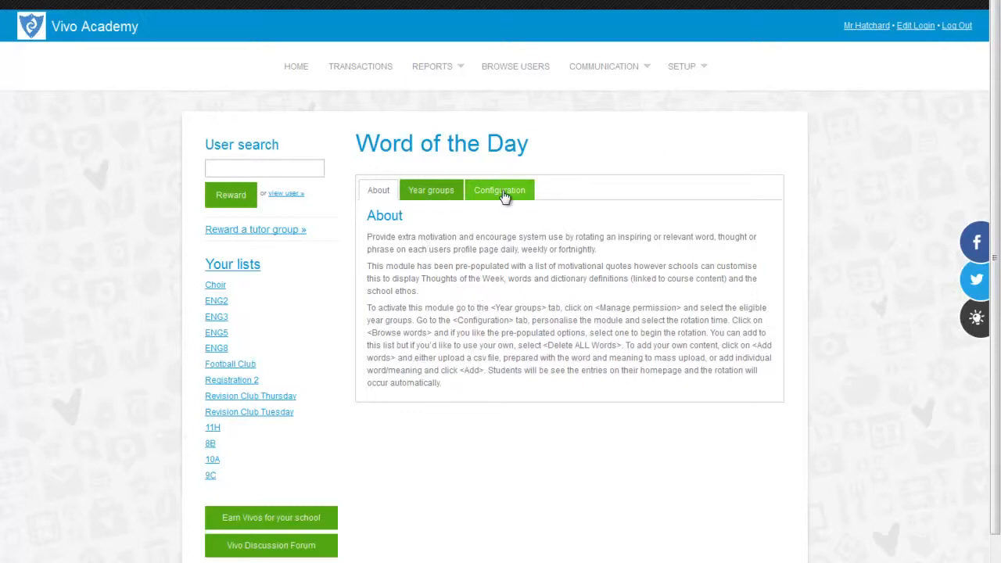
left_click(431, 193)
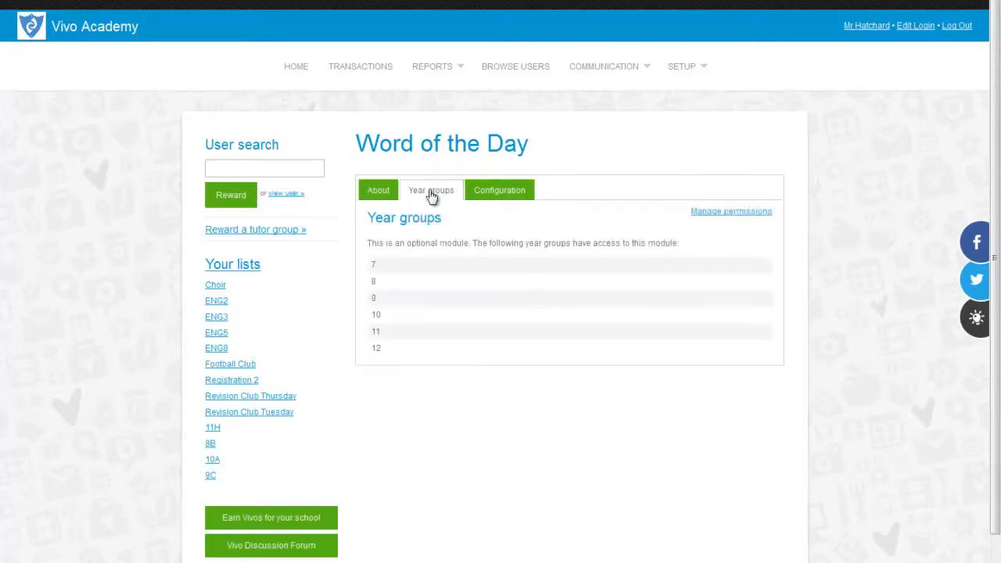
left_click(727, 217)
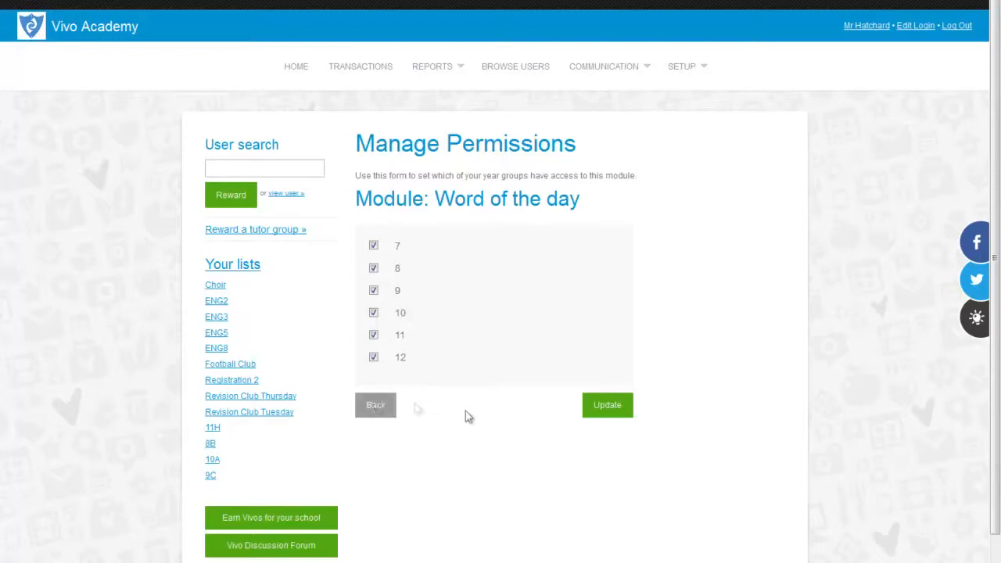
left_click(379, 413)
Examine the Word of the Day configuration, including the feature name and the word rotation choices, without changing them.
left_click(510, 195)
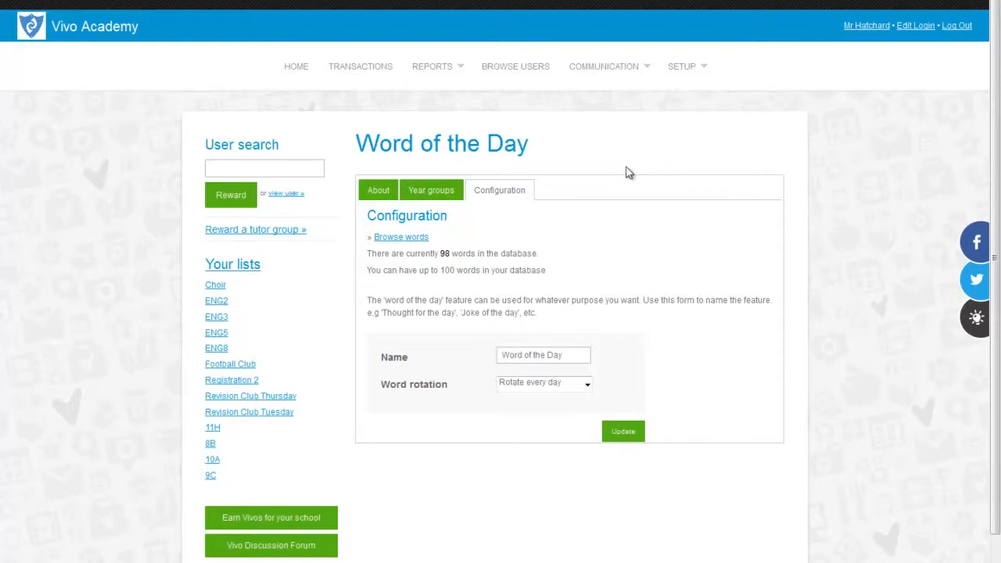
left_click(578, 357)
left_click_drag(578, 358, 498, 356)
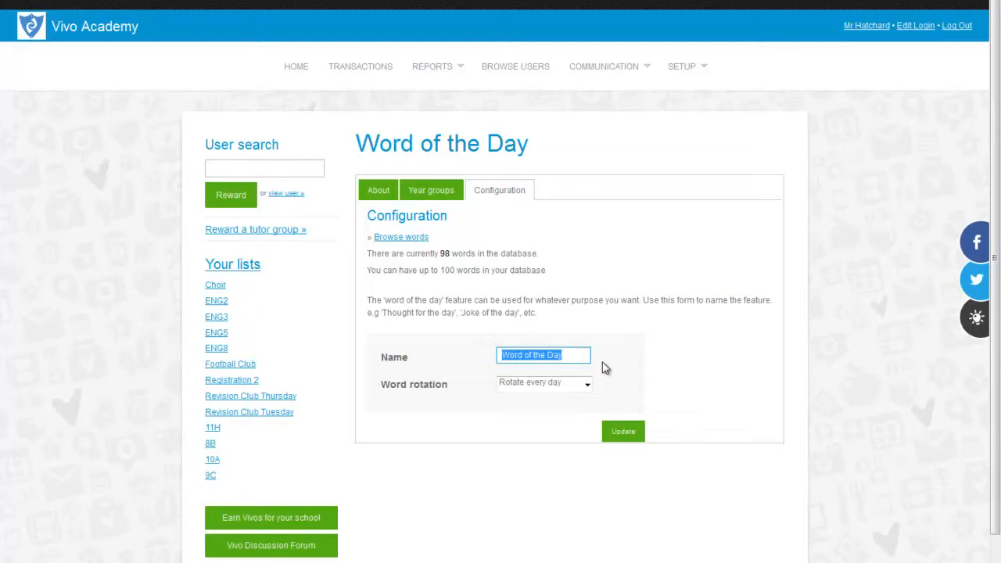
left_click(575, 383)
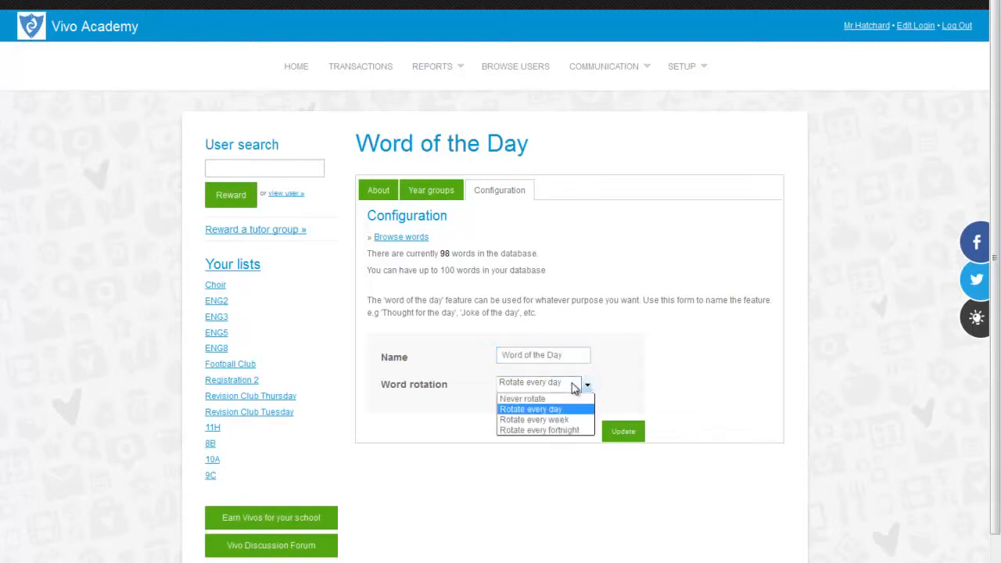
left_click(660, 374)
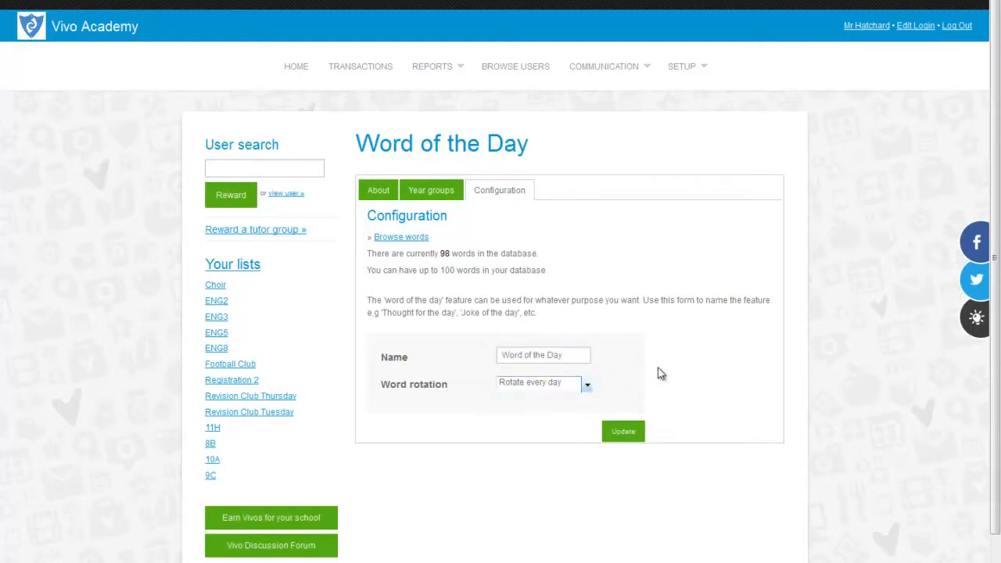
Browse the Word of the Day database, review the CSV upload and individual word entry forms, and return to the list.
left_click(402, 238)
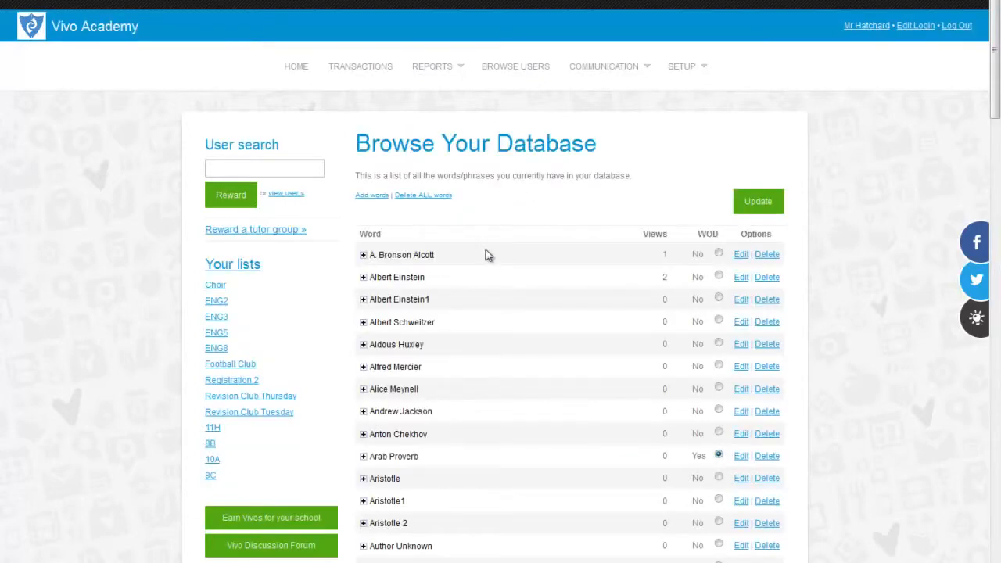
scroll(486, 254, "down", 5)
scroll(486, 254, "up", 5)
left_click(371, 197)
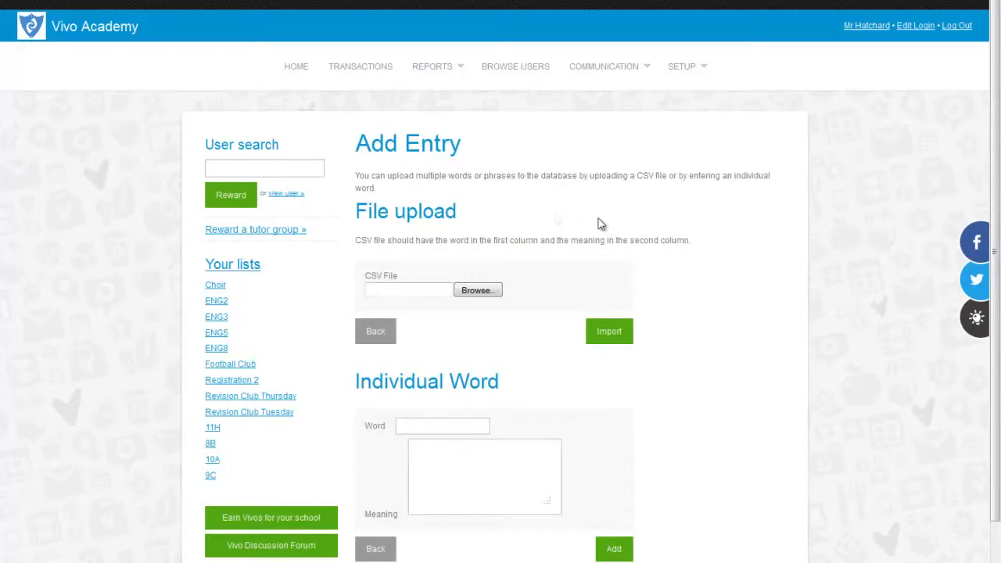
scroll(599, 221, "down", 1)
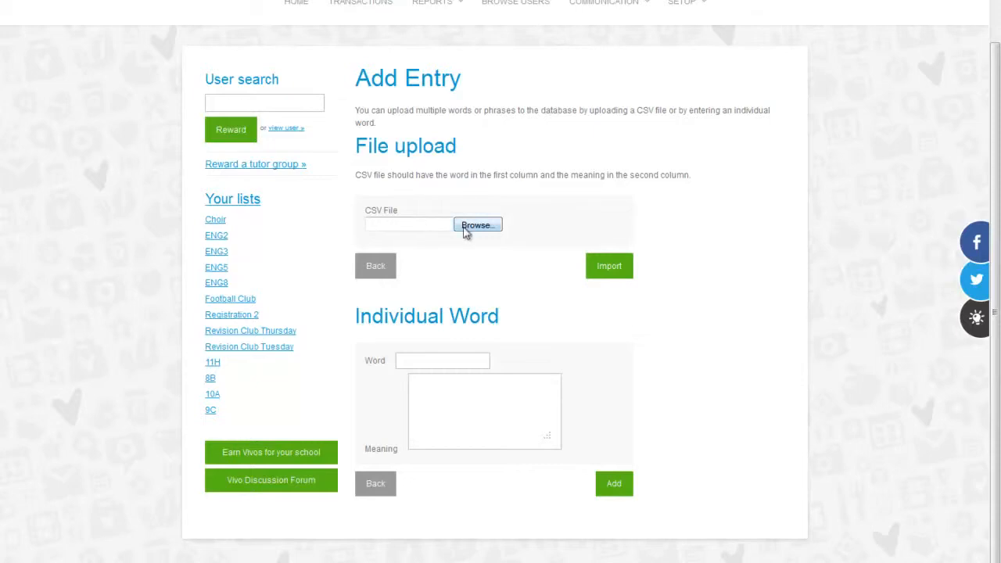
left_click(434, 436)
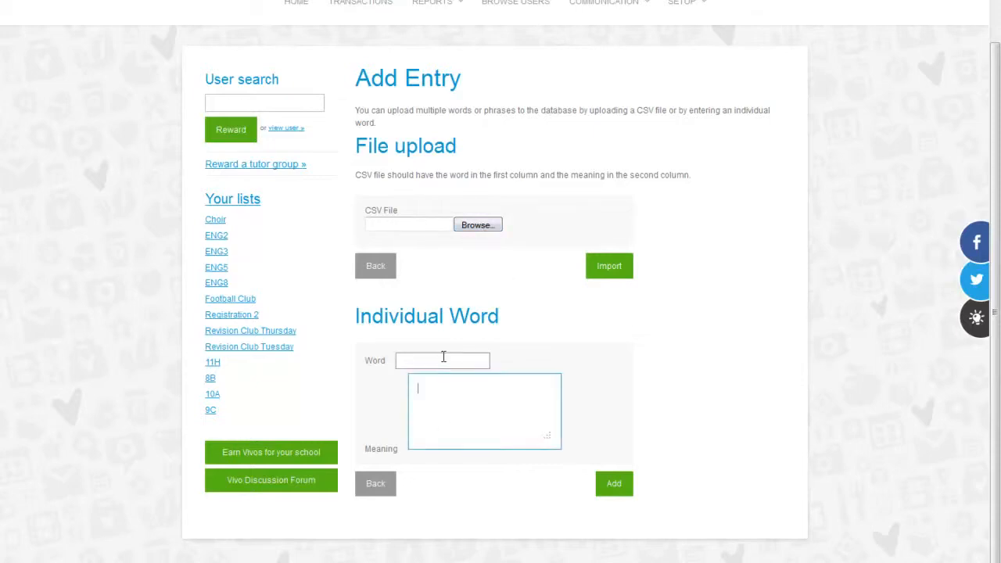
left_click(374, 483)
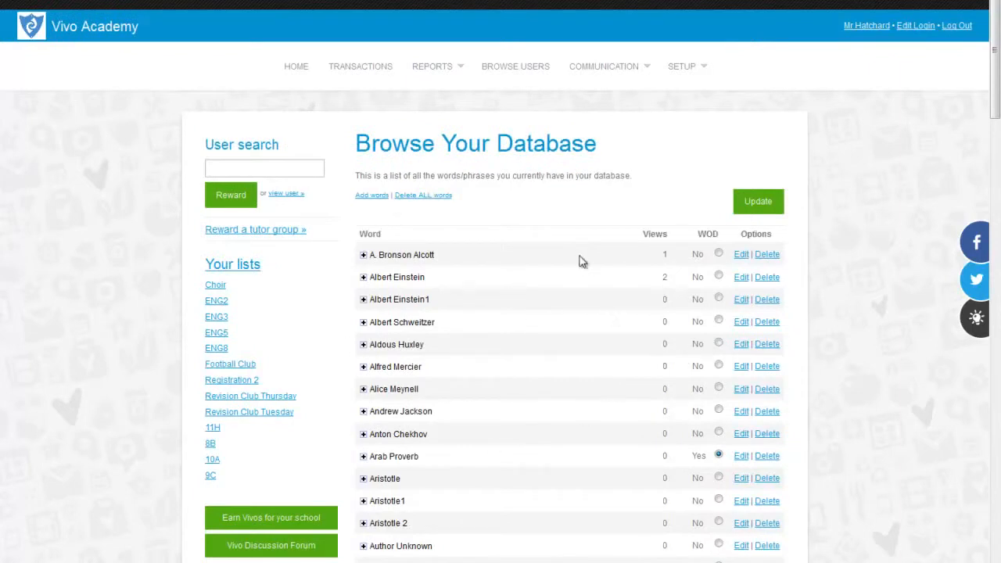
Set the A. Bronson Alcott entry as the word of the day and update the database.
left_click(719, 255)
left_click(760, 207)
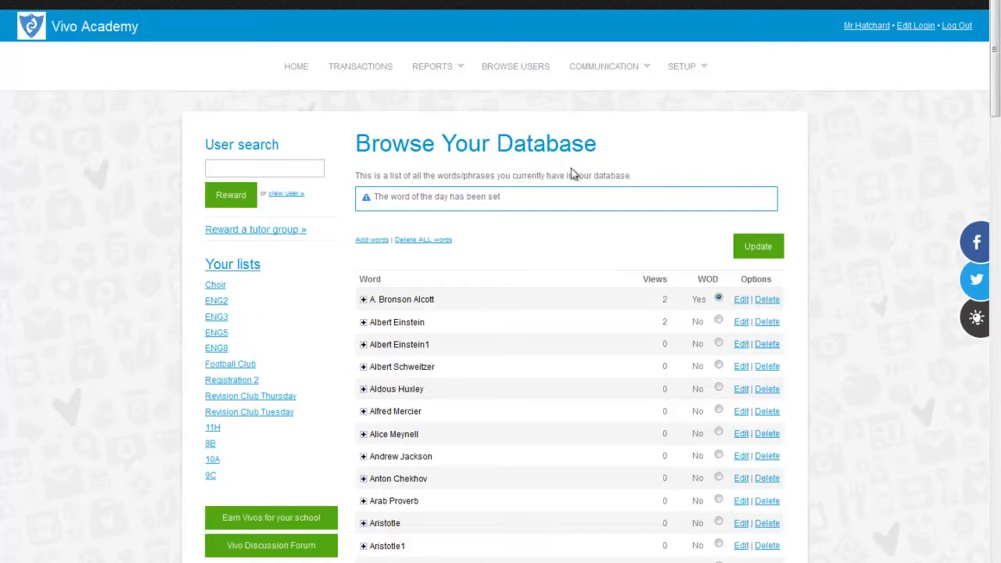
Open the Certificates module from the modules list, read its description and check which year groups have access.
mouse_move(692, 68)
left_click(692, 136)
scroll(726, 247, "down", 6)
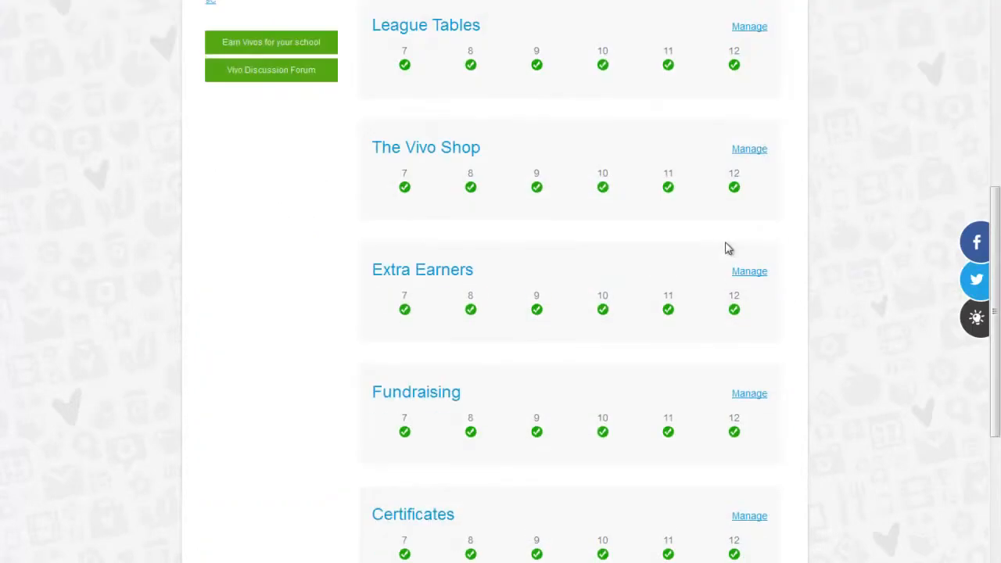
scroll(725, 248, "down", 4)
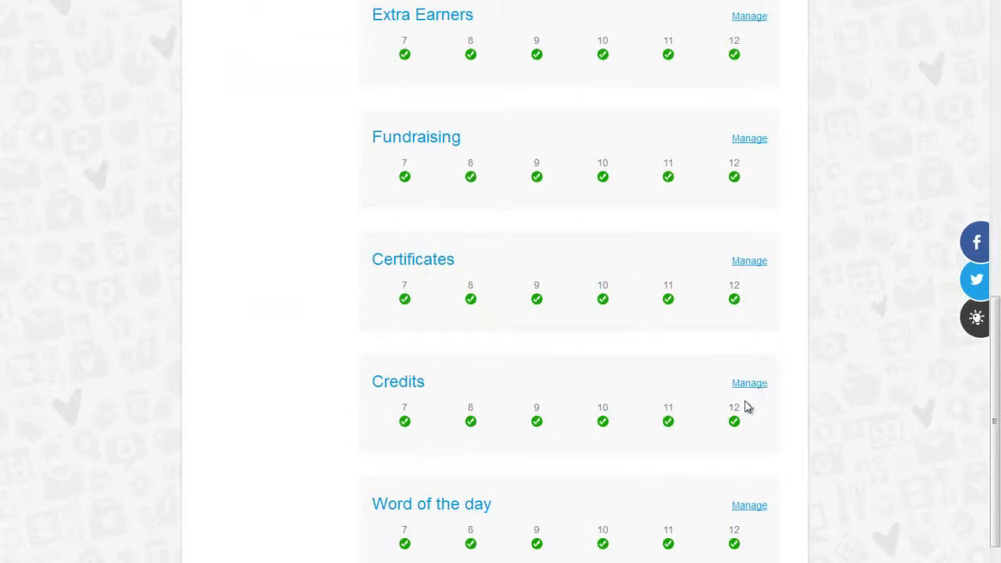
left_click(751, 267)
scroll(749, 262, "down", 1)
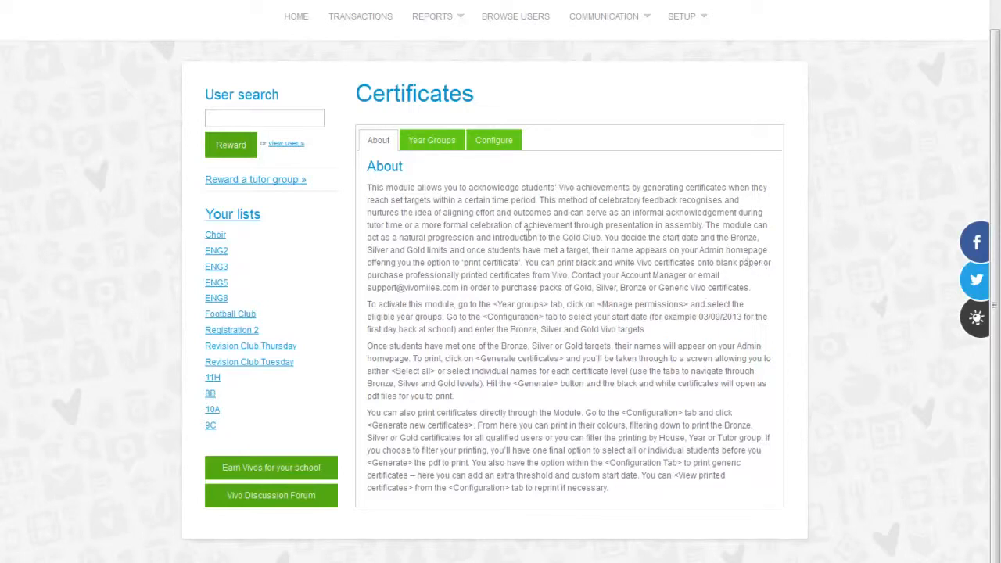
left_click(432, 144)
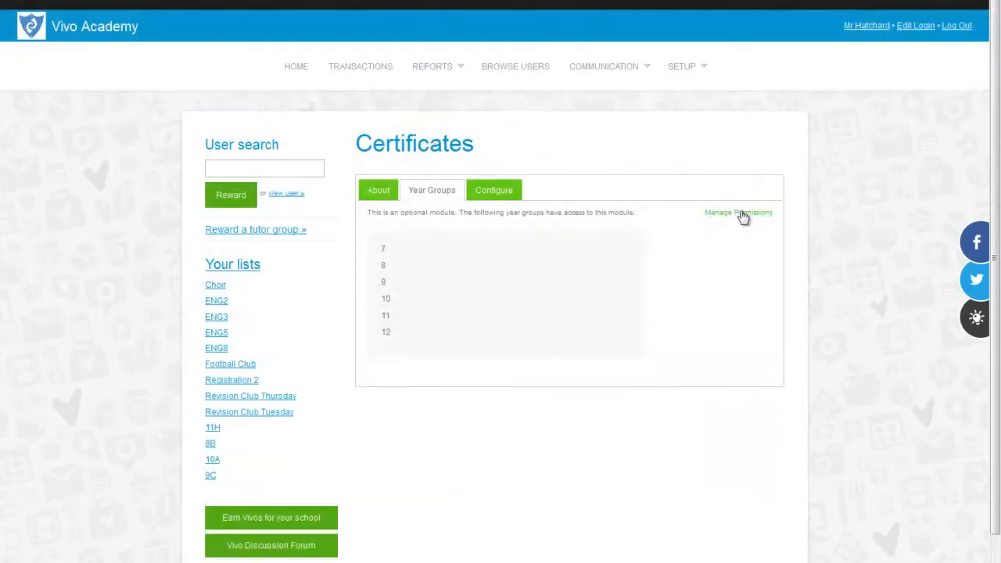
Set the Bronze certificate threshold to 100 in the Certificates configuration and save it.
left_click(503, 194)
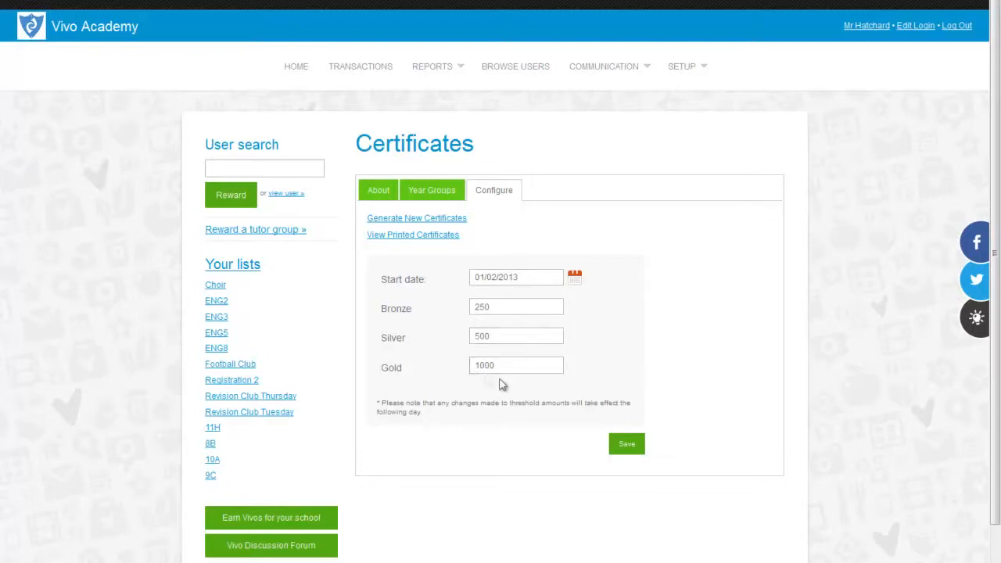
left_click(474, 276)
left_click(677, 288)
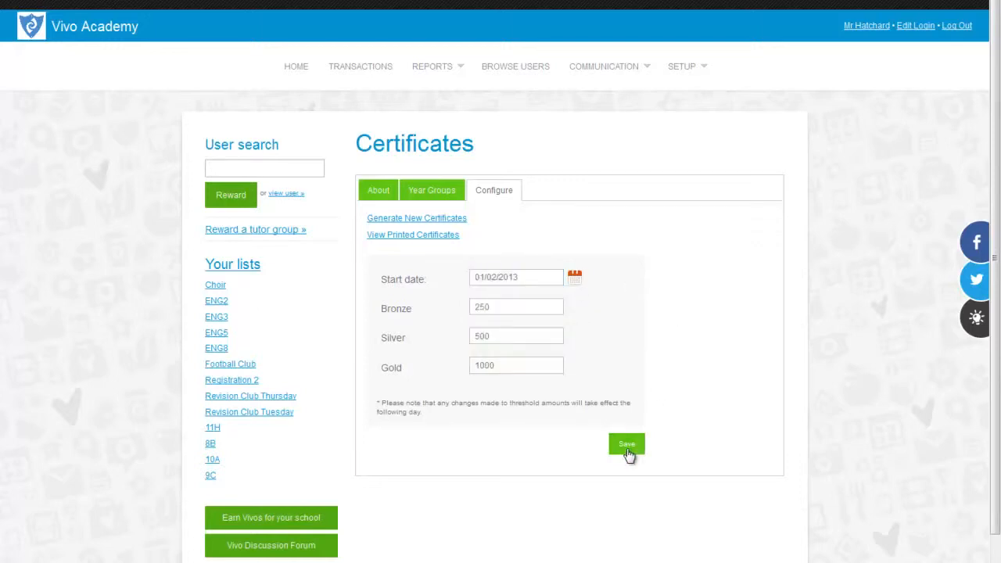
left_click_drag(499, 307, 460, 311)
left_click(626, 444)
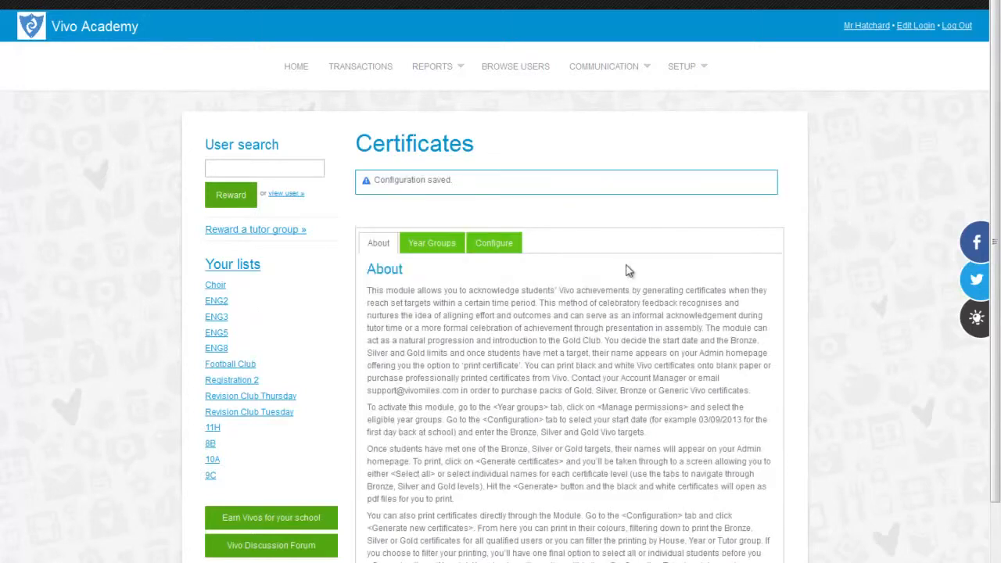
Start generating new Bronze certificates from the Certificates configuration, targeting everyone, and continue to the student selection.
left_click(482, 247)
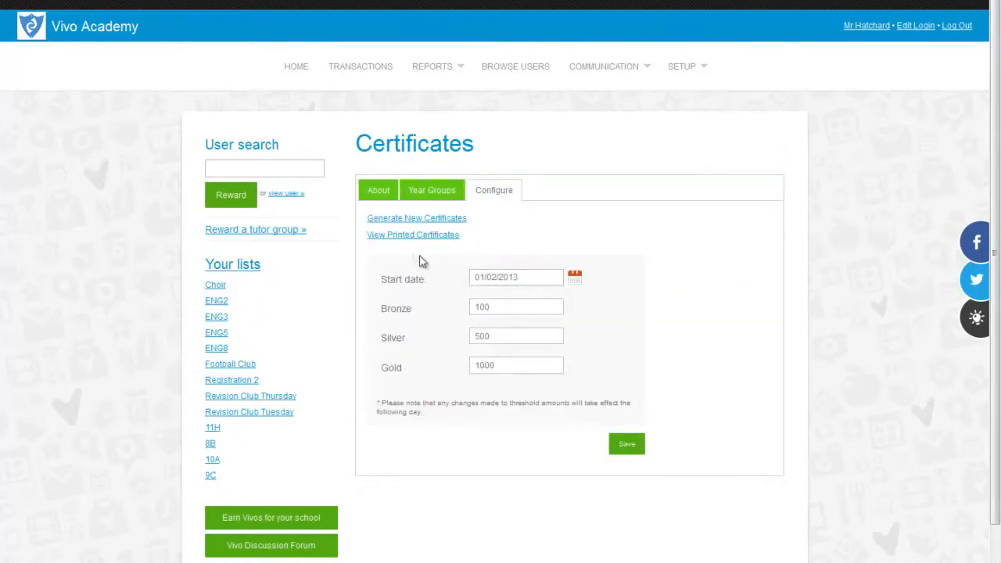
left_click(400, 223)
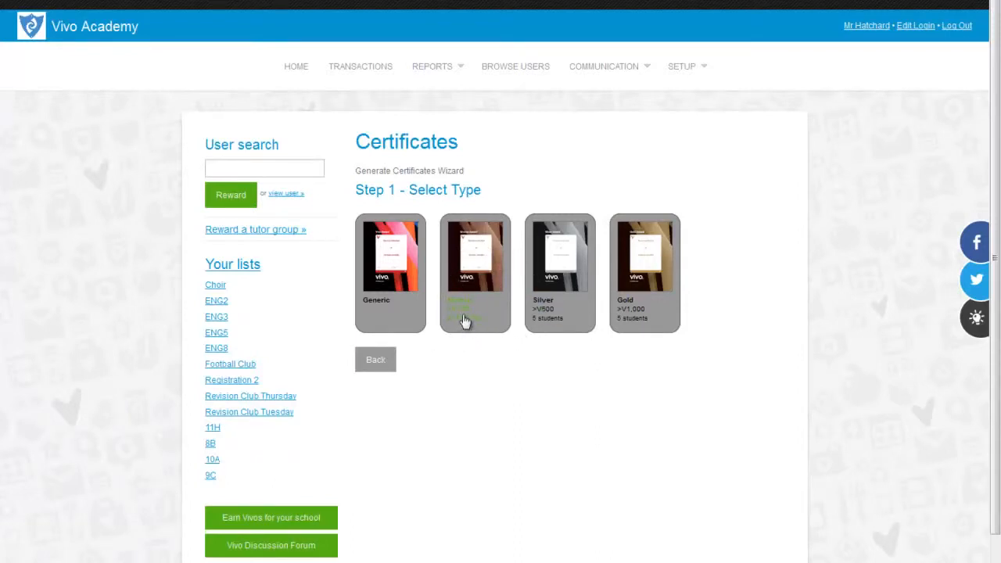
left_click(483, 273)
scroll(676, 270, "down", 1)
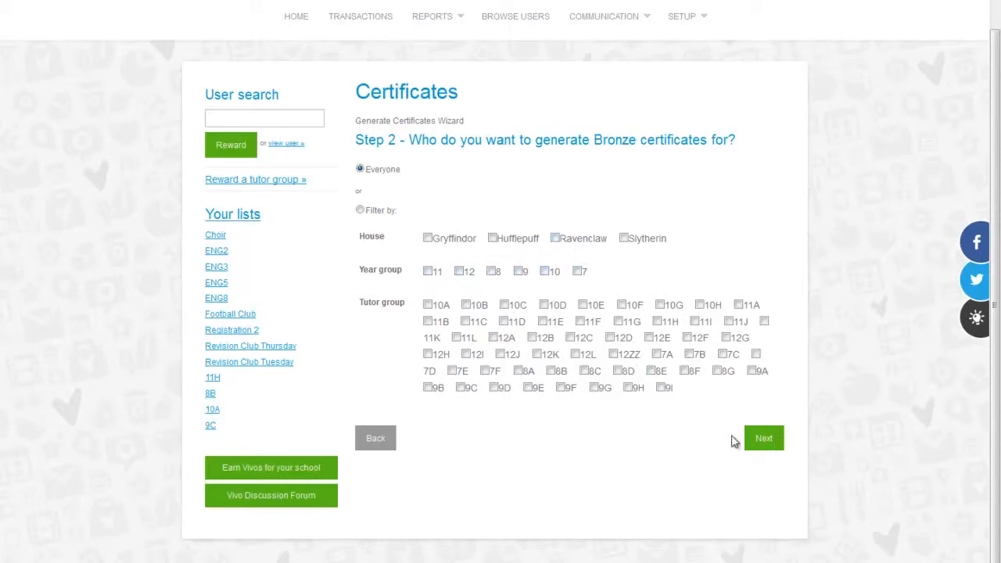
left_click(758, 433)
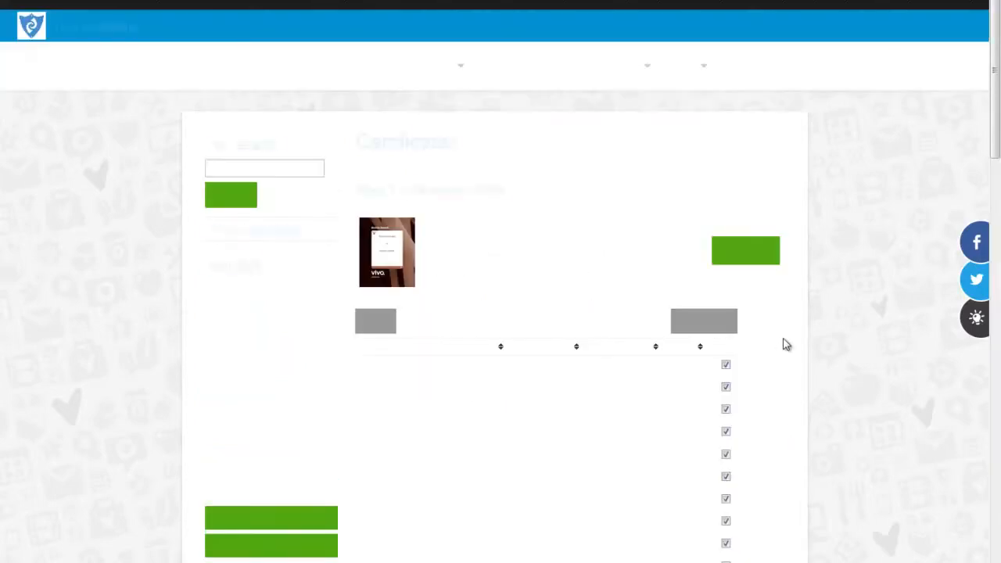
Review the students eligible for Bronze certificates and generate the certificate PDFs for all of them.
scroll(797, 276, "down", 5)
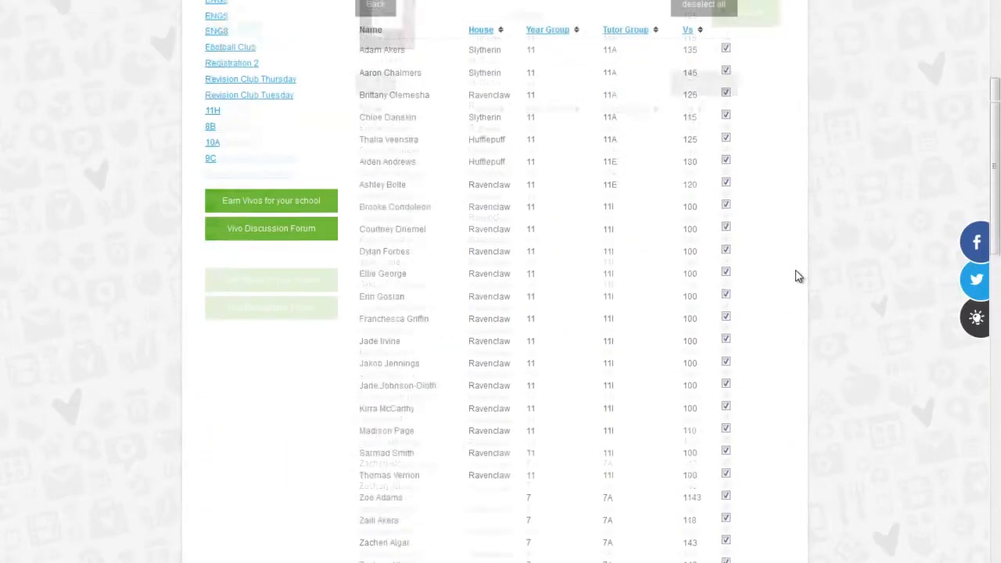
scroll(797, 277, "up", 3)
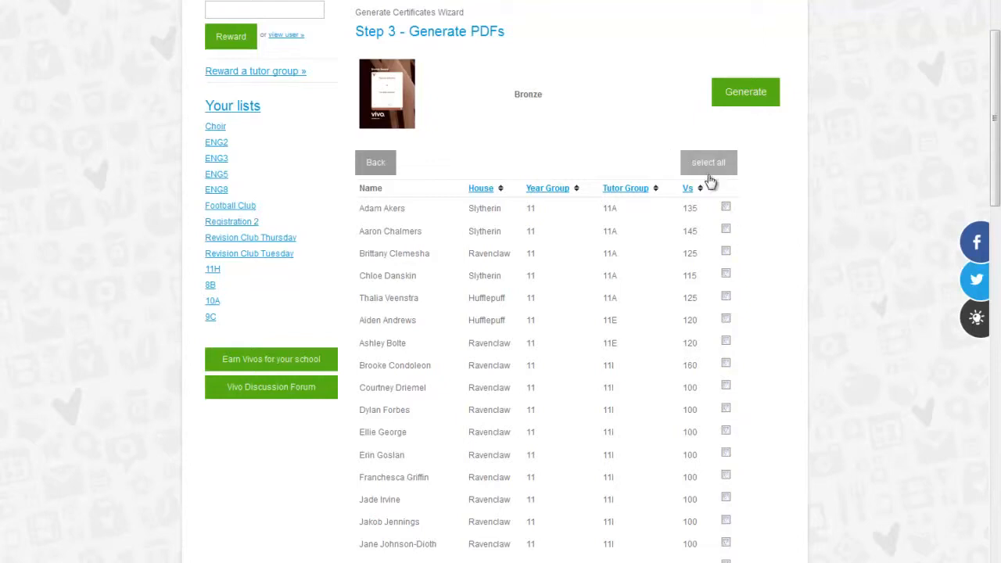
scroll(771, 208, "up", 1)
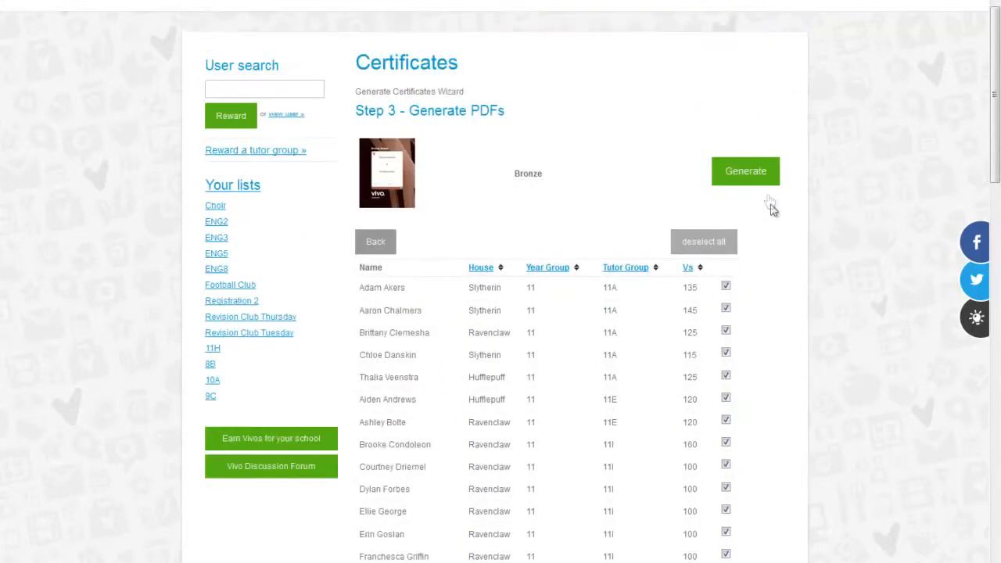
left_click(746, 172)
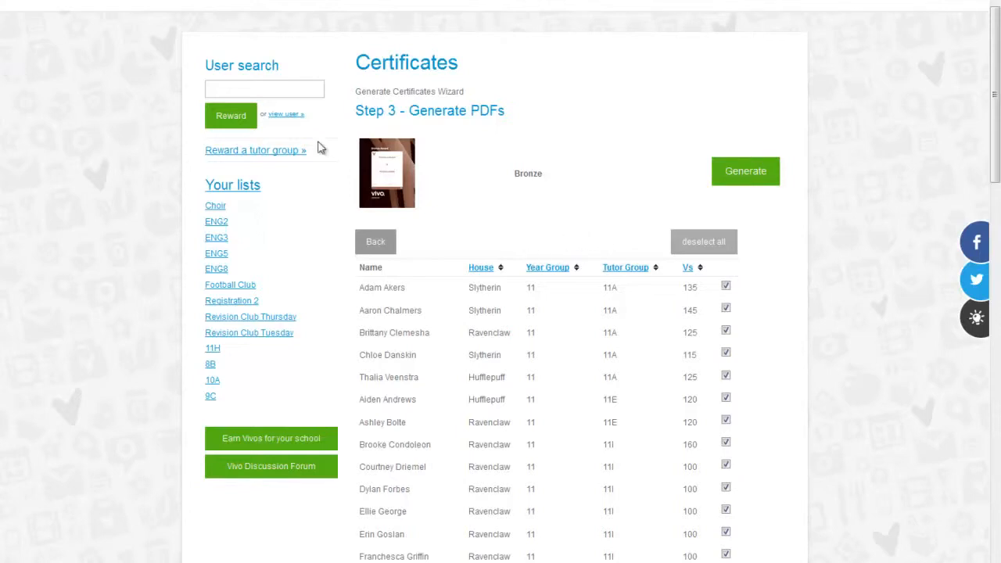
Return to the Certificates configuration and check the printed certificates history for Bronze and Gold.
mouse_move(16, 3)
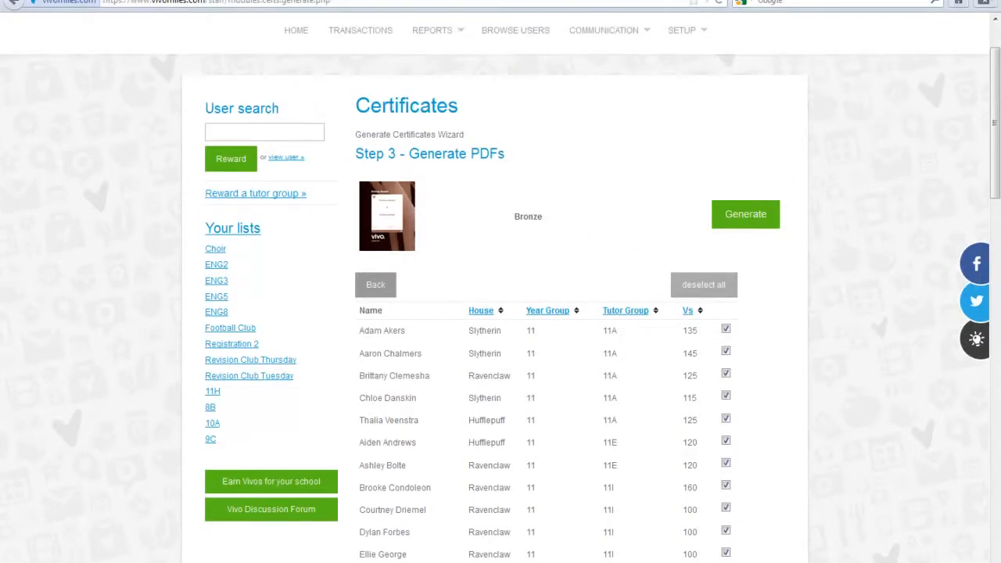
left_click(13, 3)
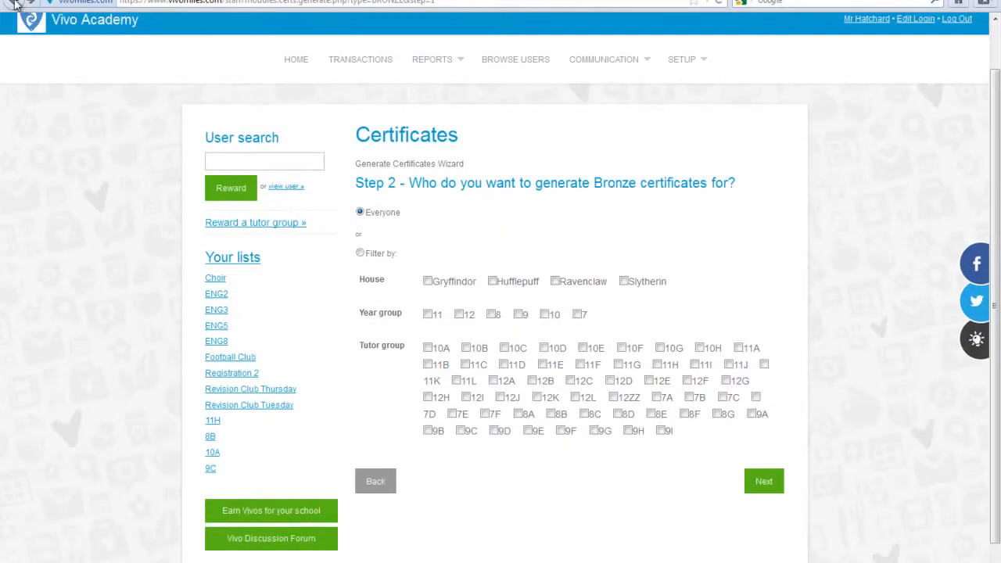
left_click(15, 4)
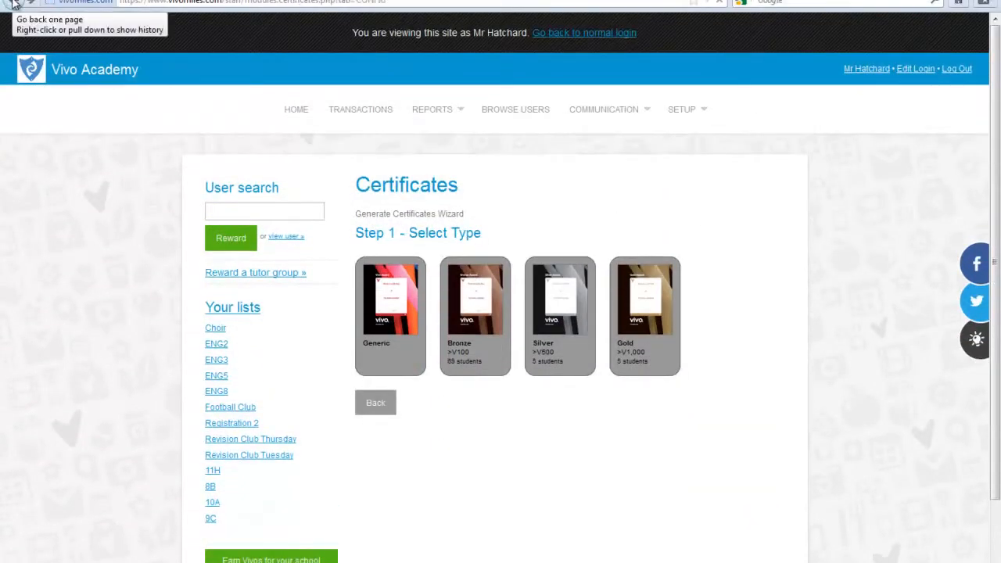
left_click(15, 3)
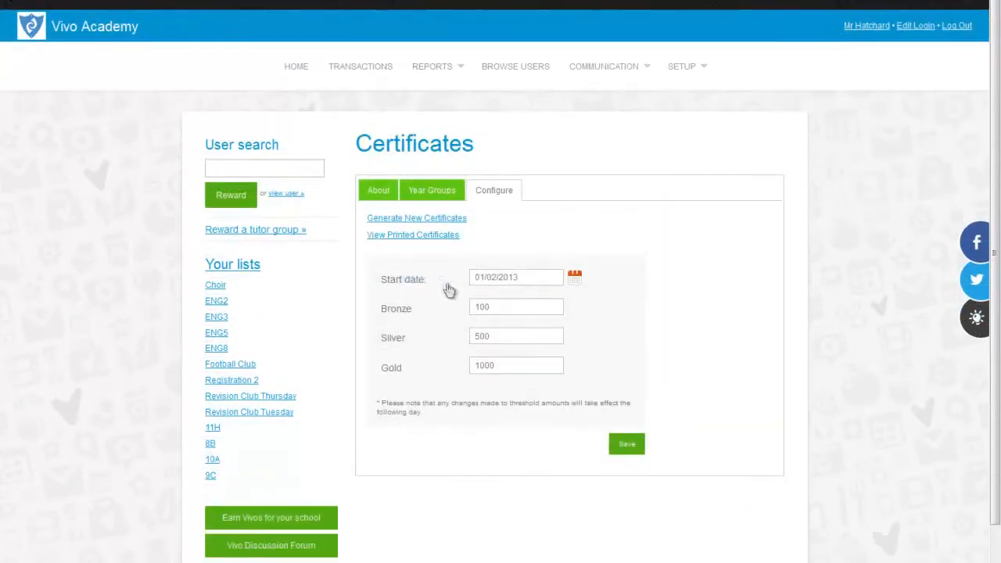
left_click(381, 239)
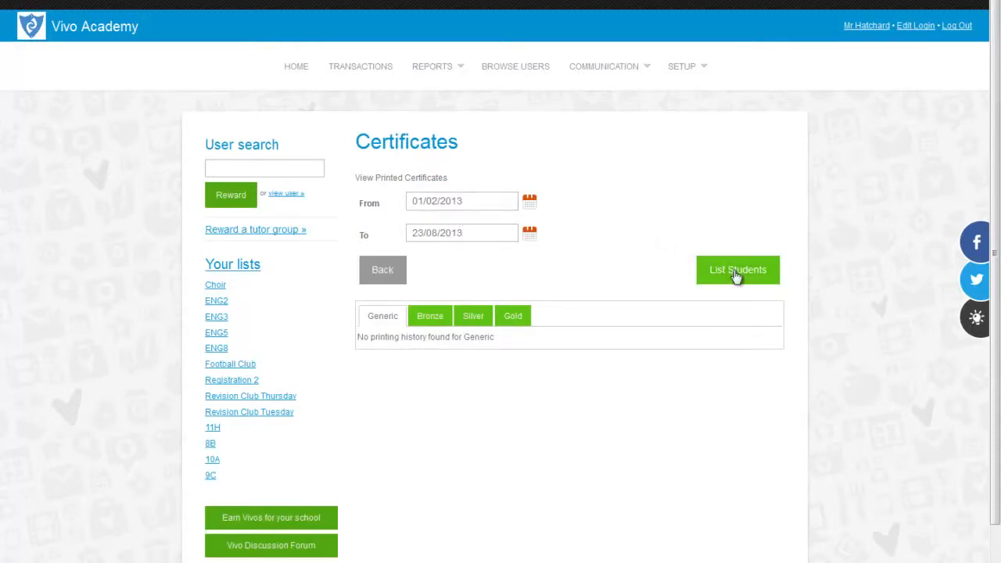
left_click(430, 316)
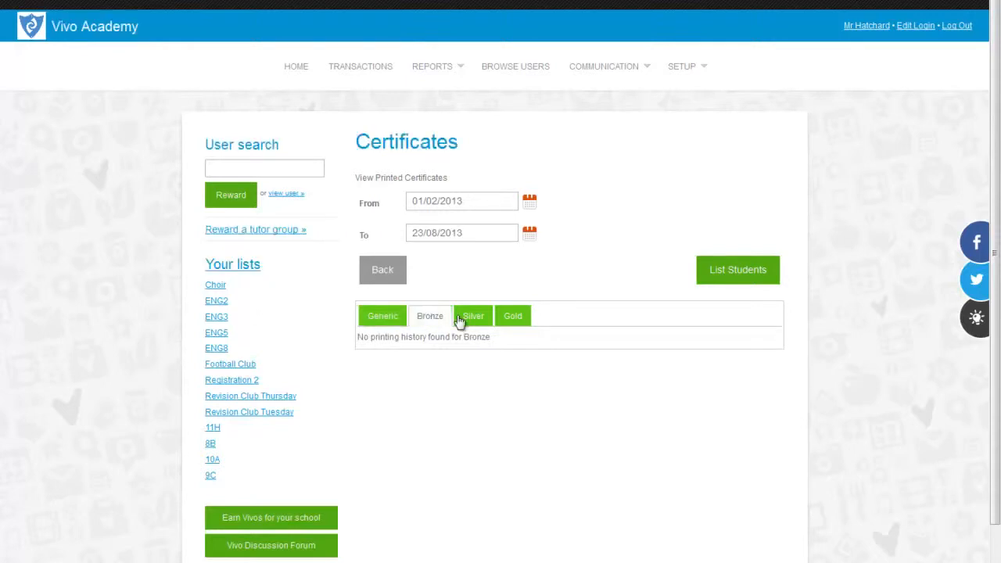
left_click(516, 316)
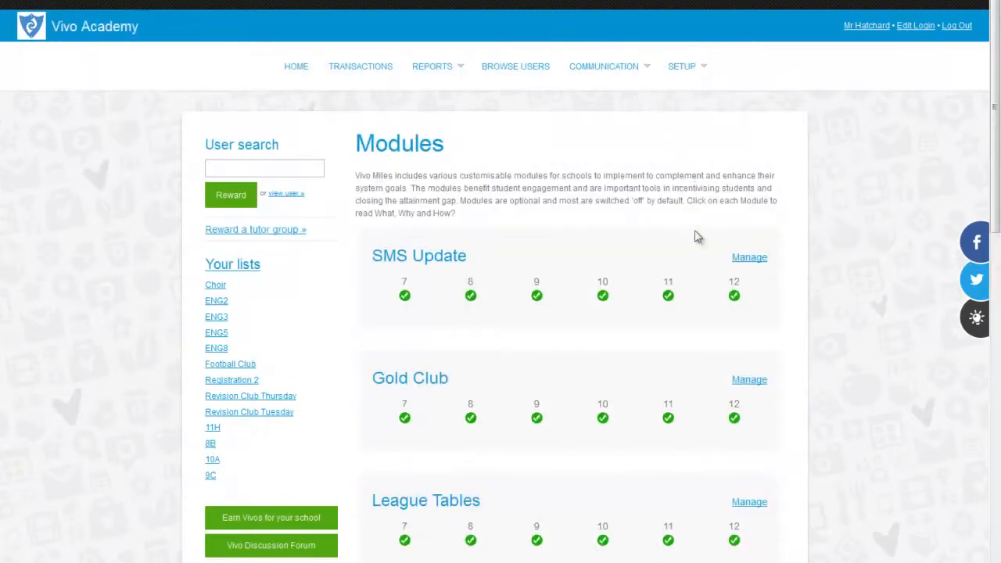
Open the Credits module from the modules list, read its description and check which year groups have access.
scroll(702, 247, "down", 9)
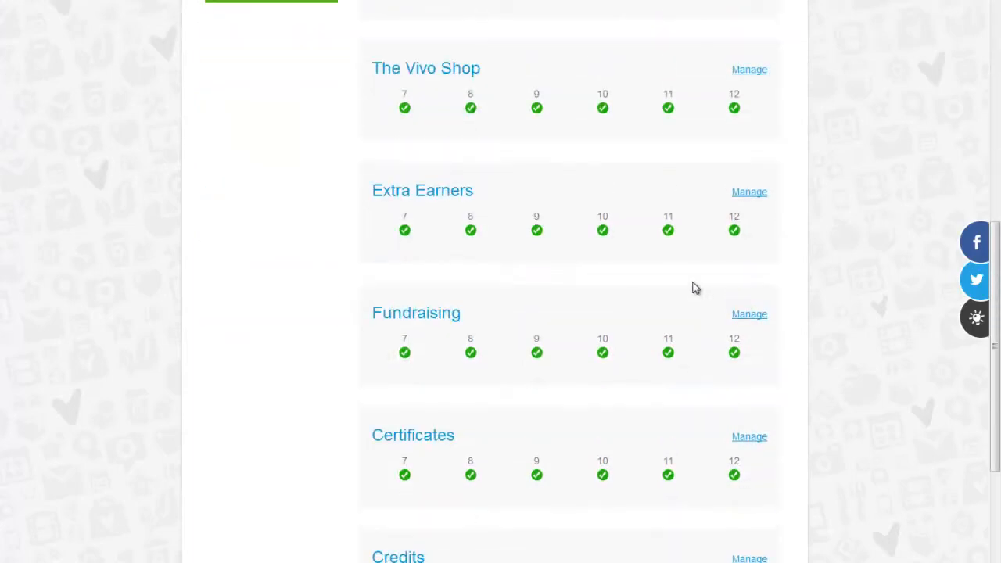
scroll(696, 288, "down", 3)
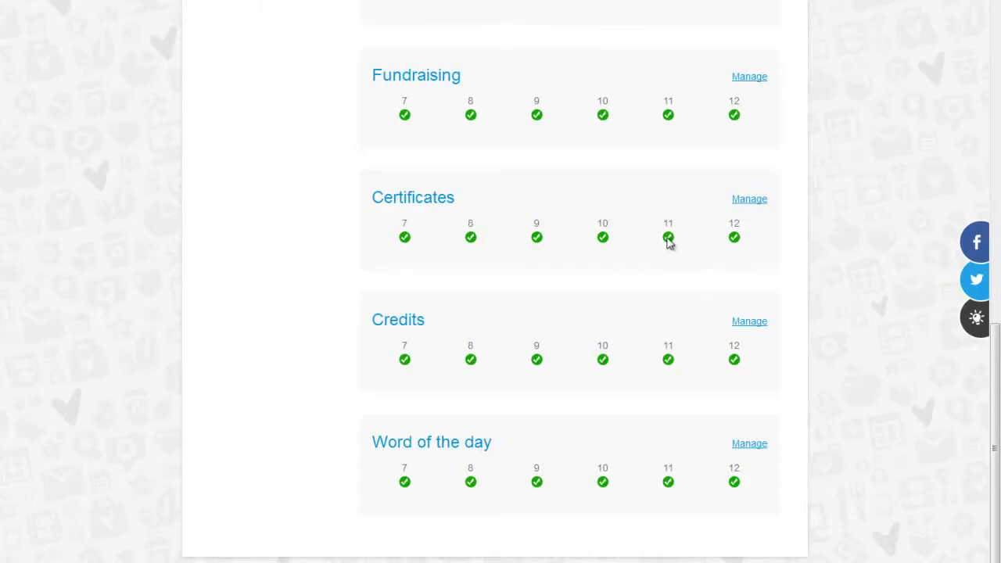
left_click(746, 327)
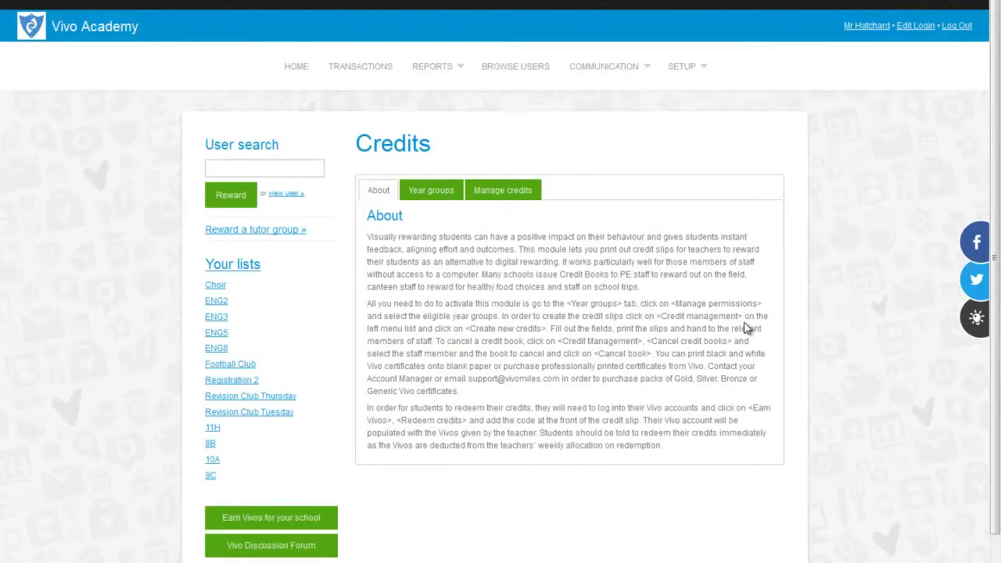
scroll(747, 328, "down", 1)
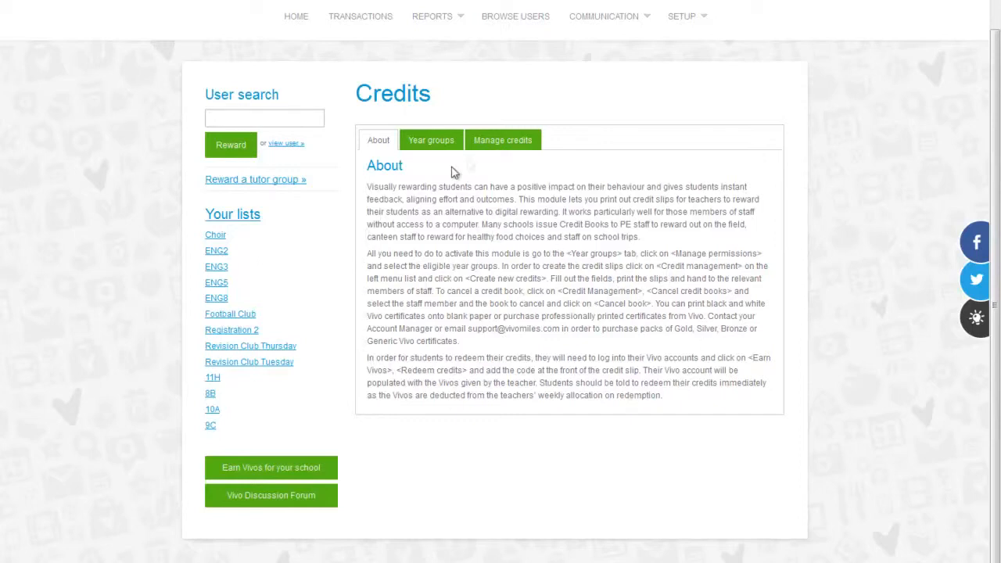
left_click(414, 145)
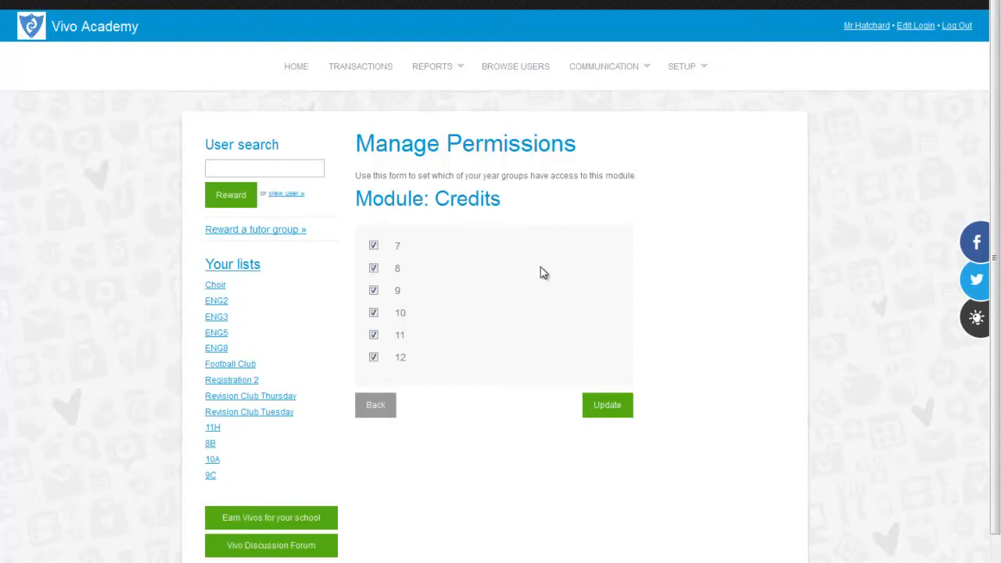
left_click(376, 405)
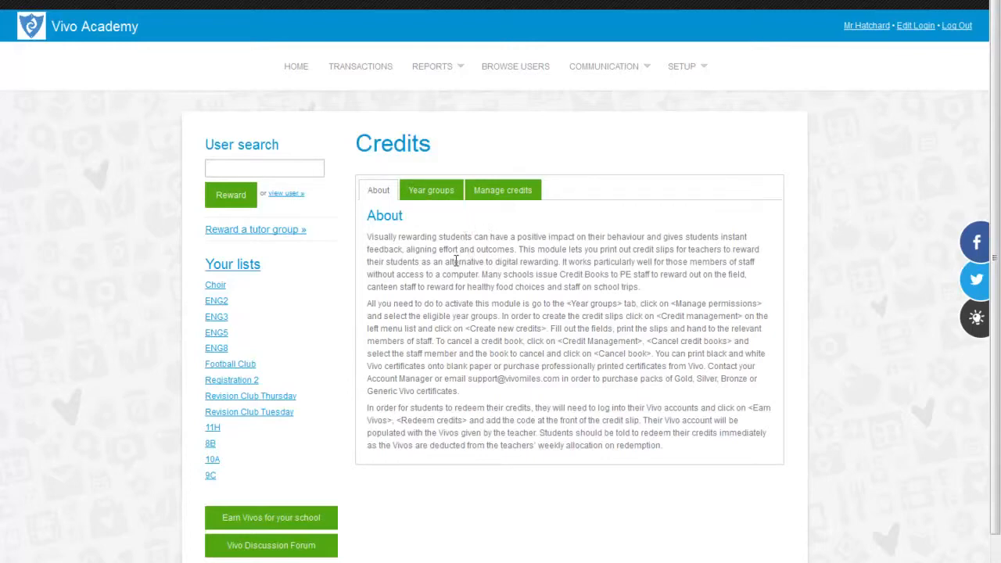
Open the form for creating new credits from the Credits module's credit management options.
left_click(509, 190)
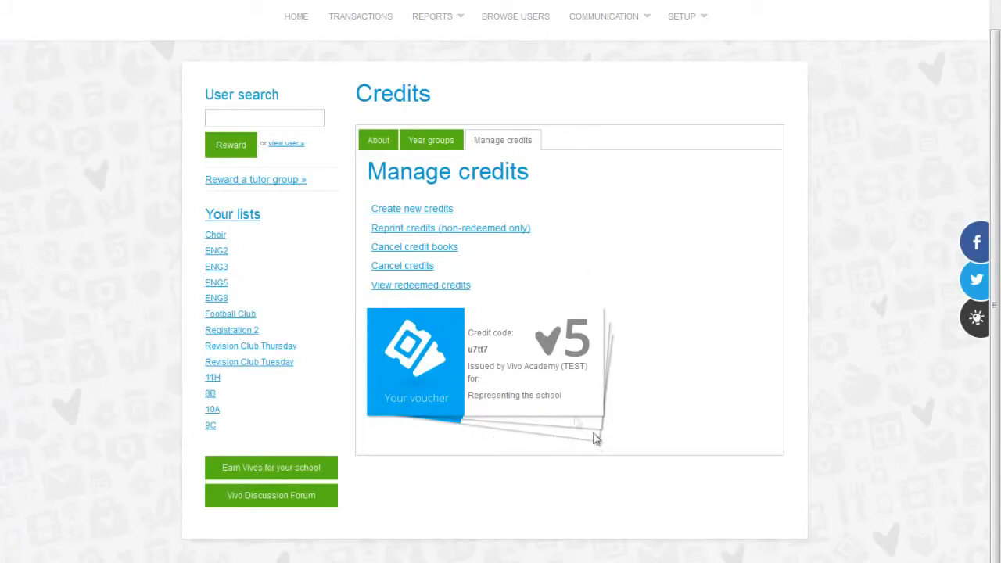
left_click(419, 210)
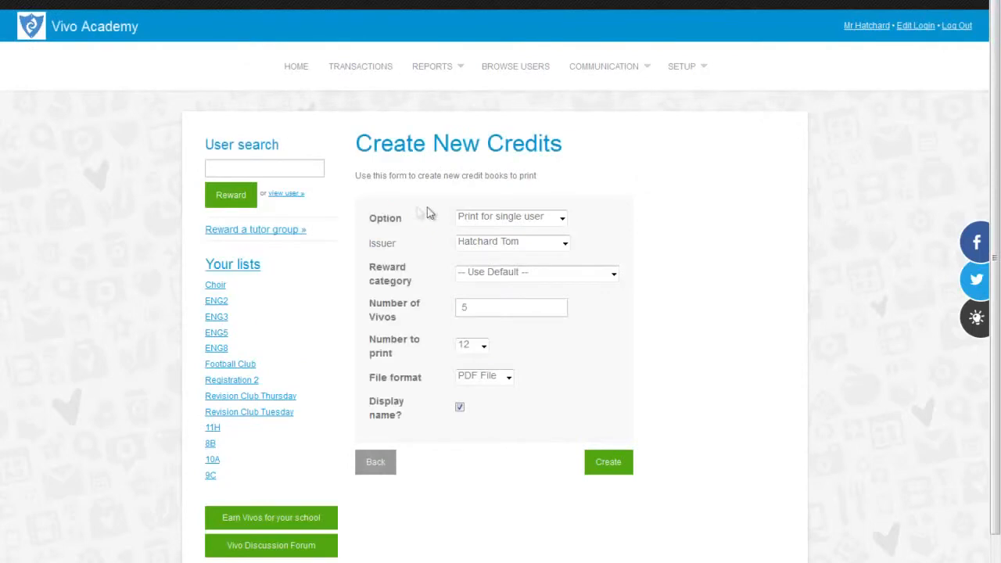
Try the option to print credits for multiple roles with Full-time Teacher, and restore printing for a single user.
left_click(561, 218)
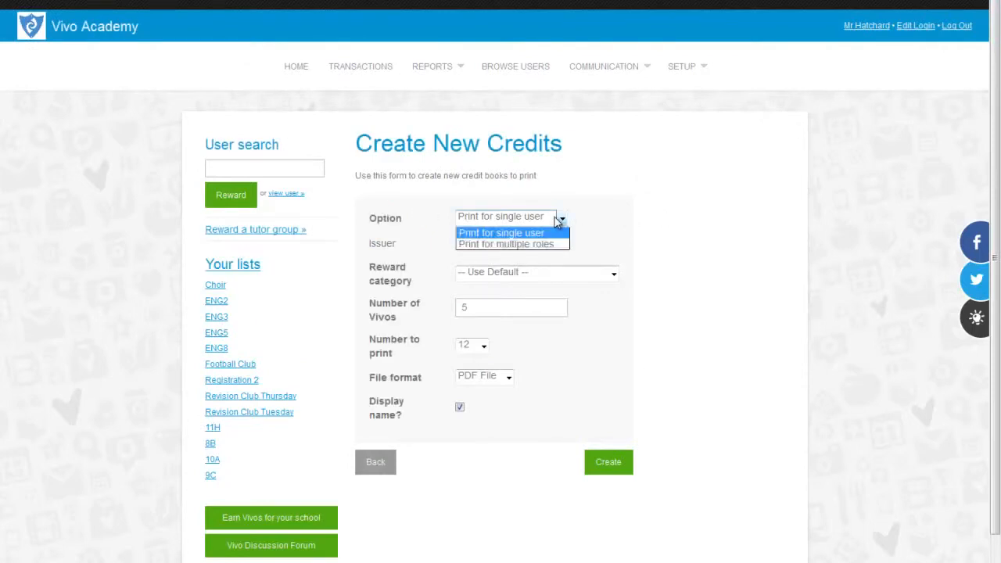
left_click(542, 245)
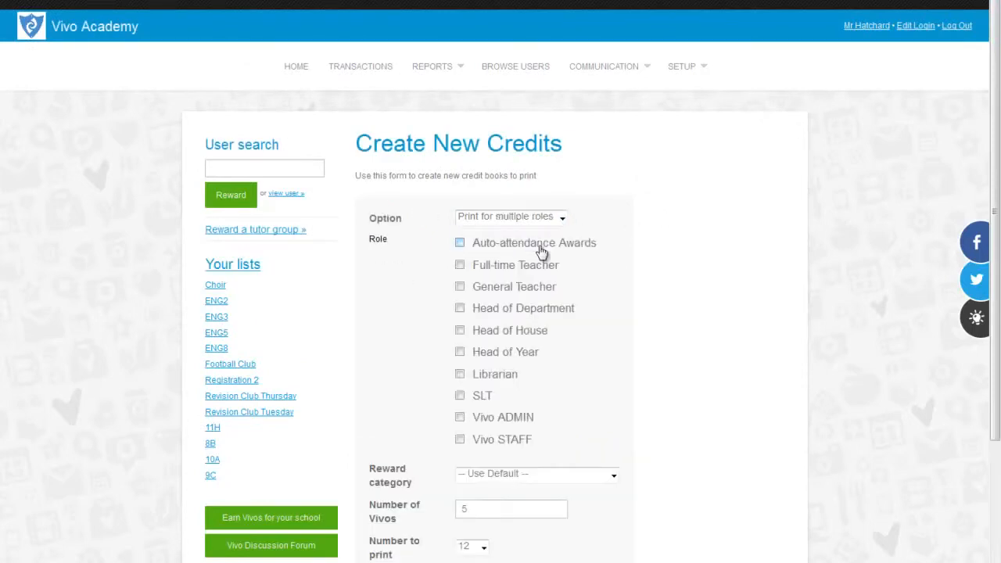
left_click(460, 266)
left_click(460, 265)
left_click(560, 217)
left_click(482, 233)
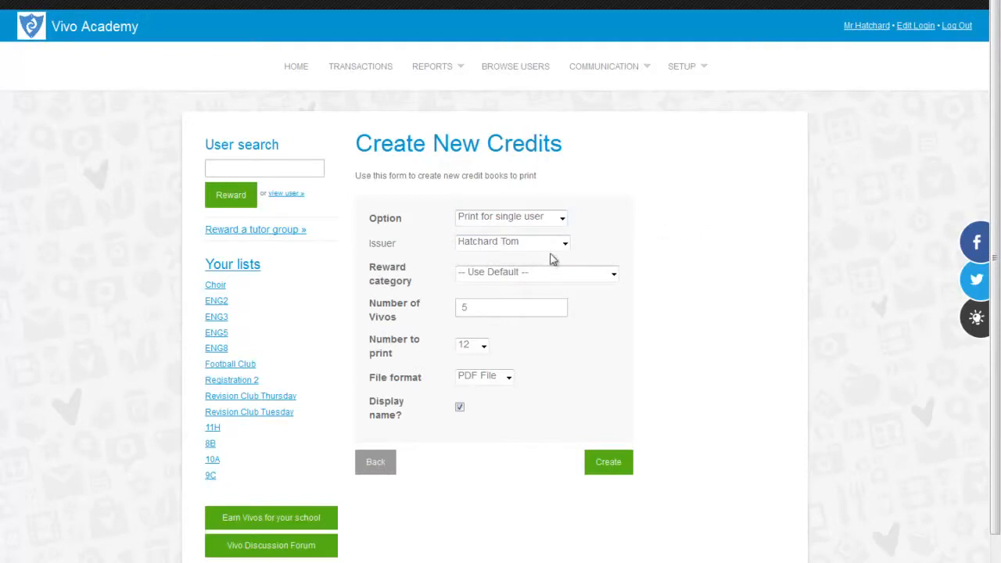
Select another staff member as the credit issuer and set the reward category to Excellent work with 10 Vivos.
left_click(527, 245)
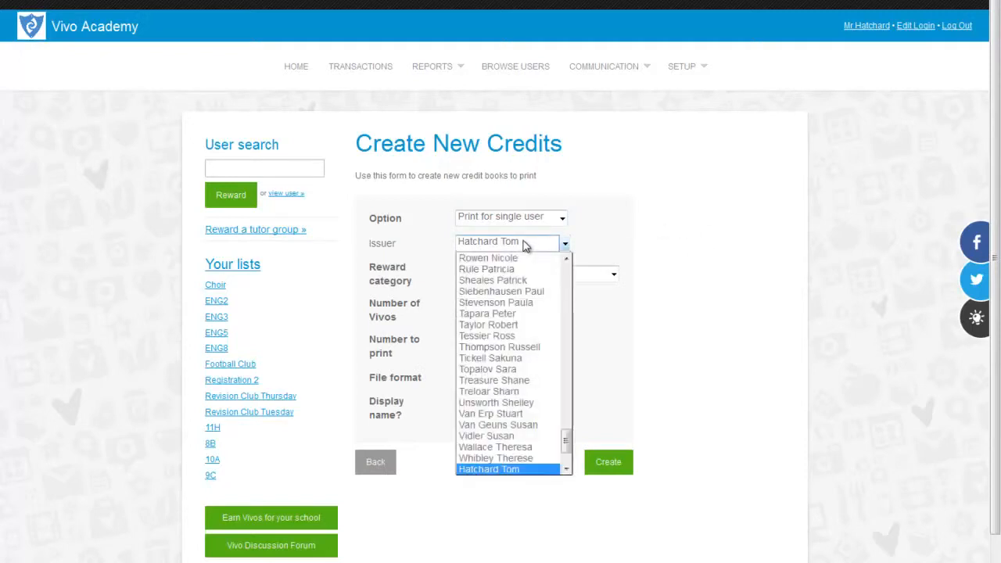
left_click(514, 314)
left_click(530, 277)
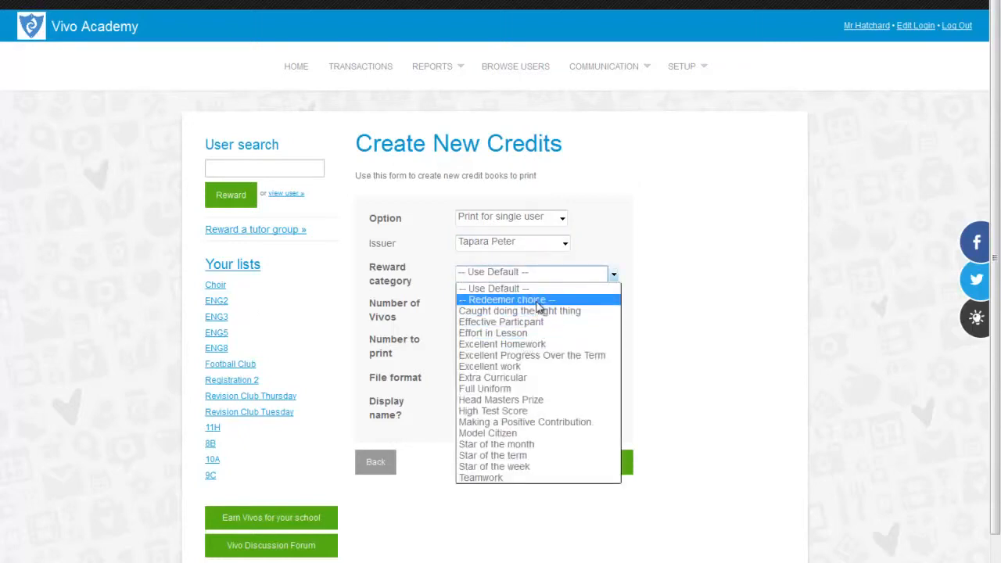
left_click(516, 366)
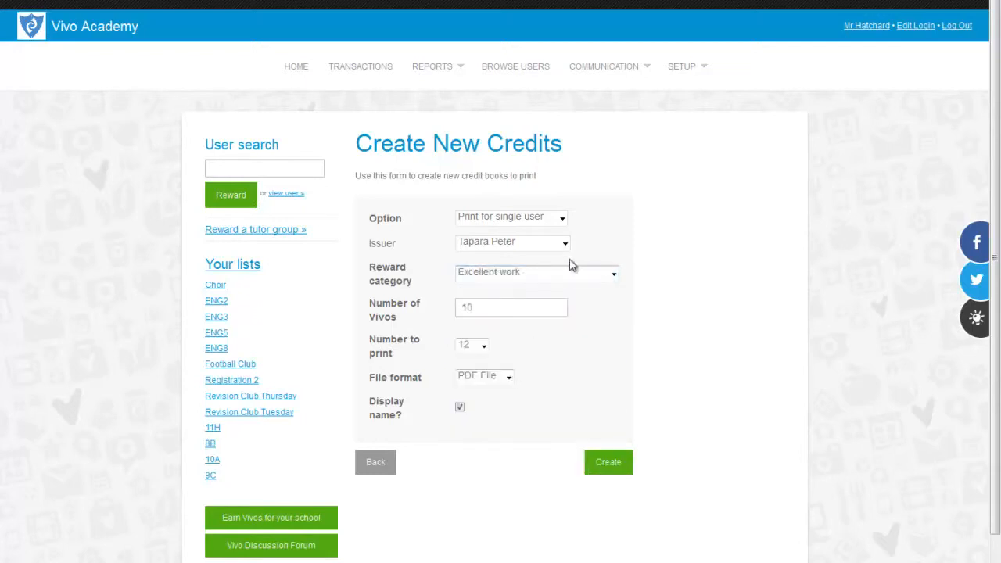
left_click(495, 309)
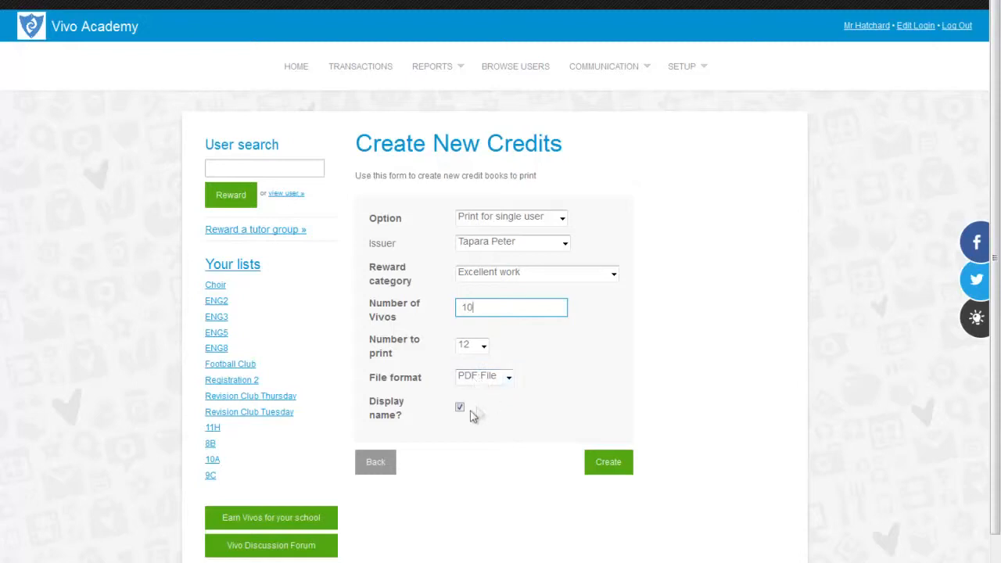
Check the file format options, keep PDF File, and create the credit book.
left_click(508, 378)
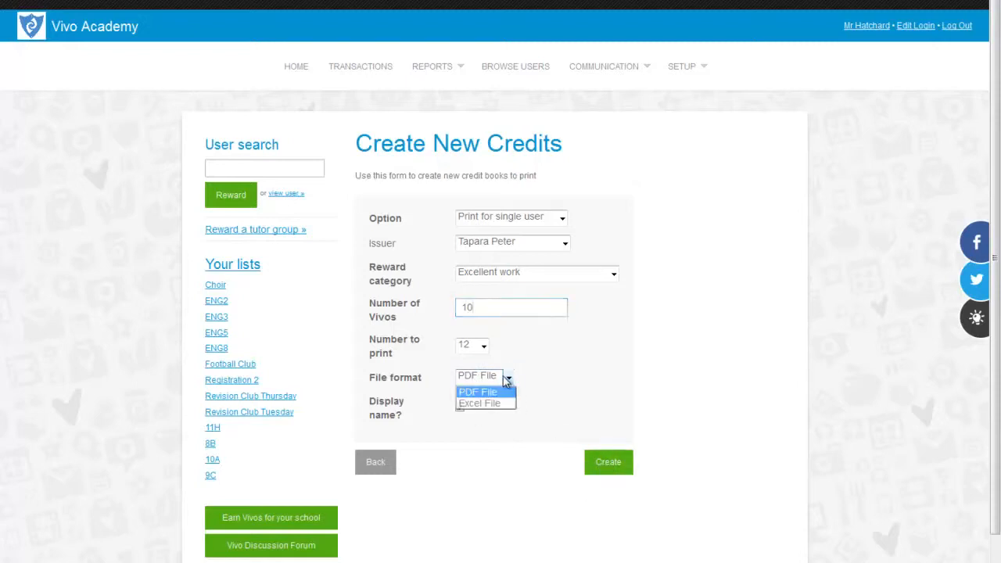
left_click(508, 380)
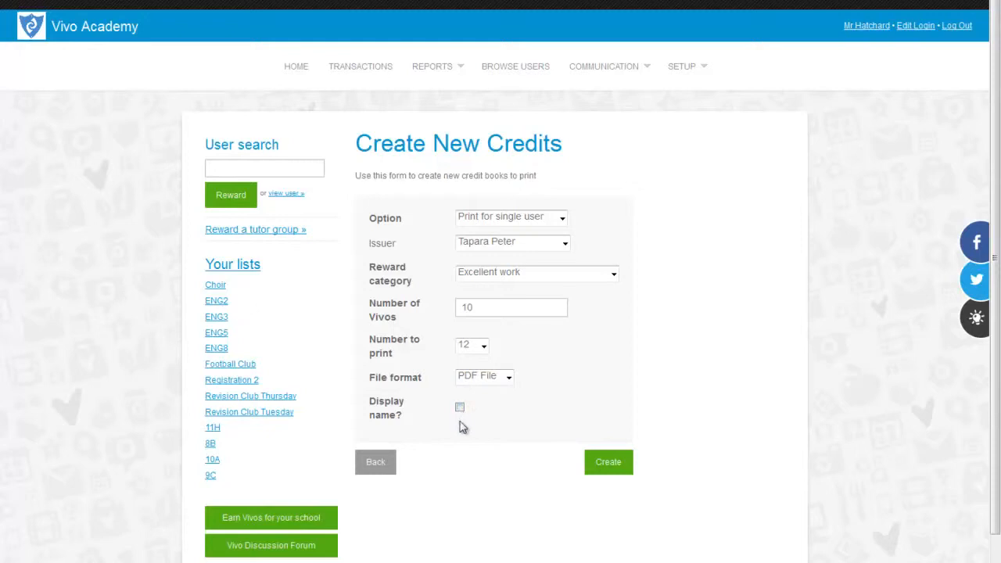
left_click(618, 464)
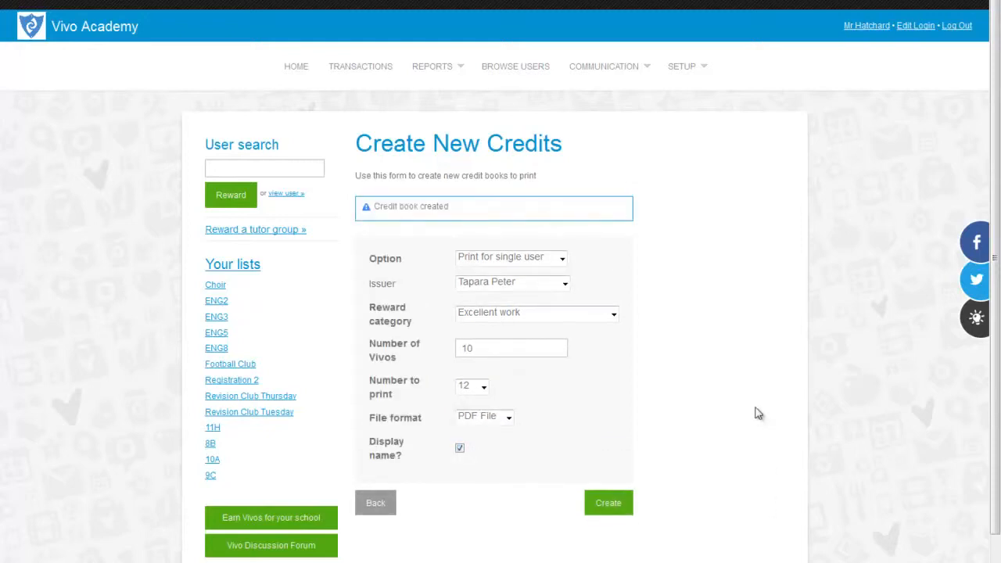
left_click(561, 351)
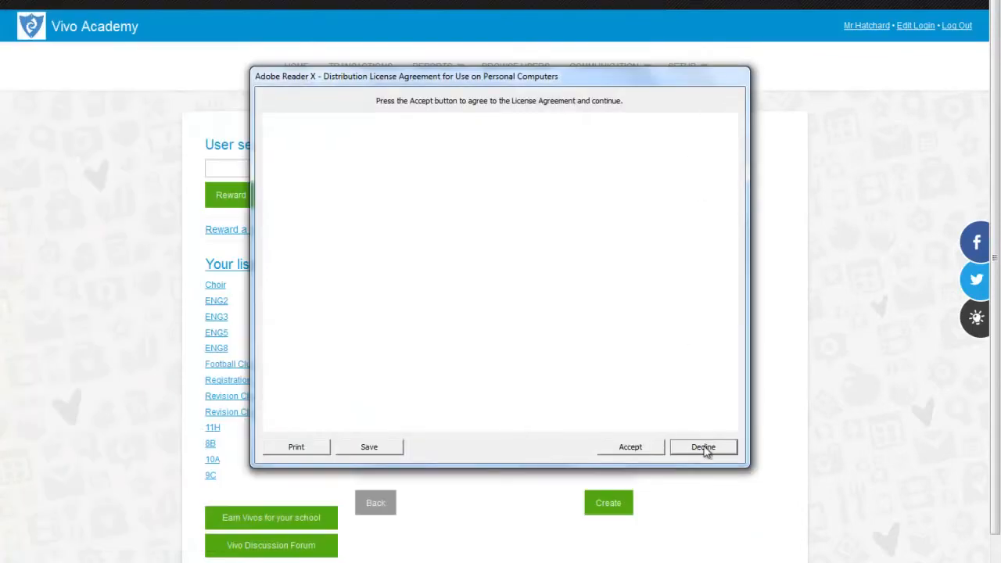
left_click(704, 448)
left_click(539, 322)
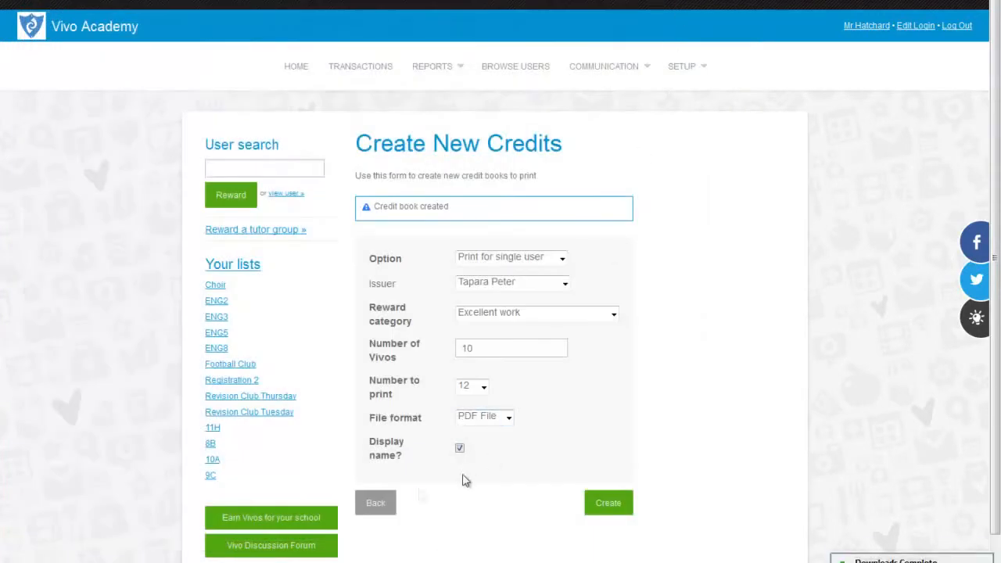
Open the downloaded Vivo Credits.pdf in Adobe Reader, accept the license agreement and maximize the document window.
left_click(891, 553)
double_click(150, 24)
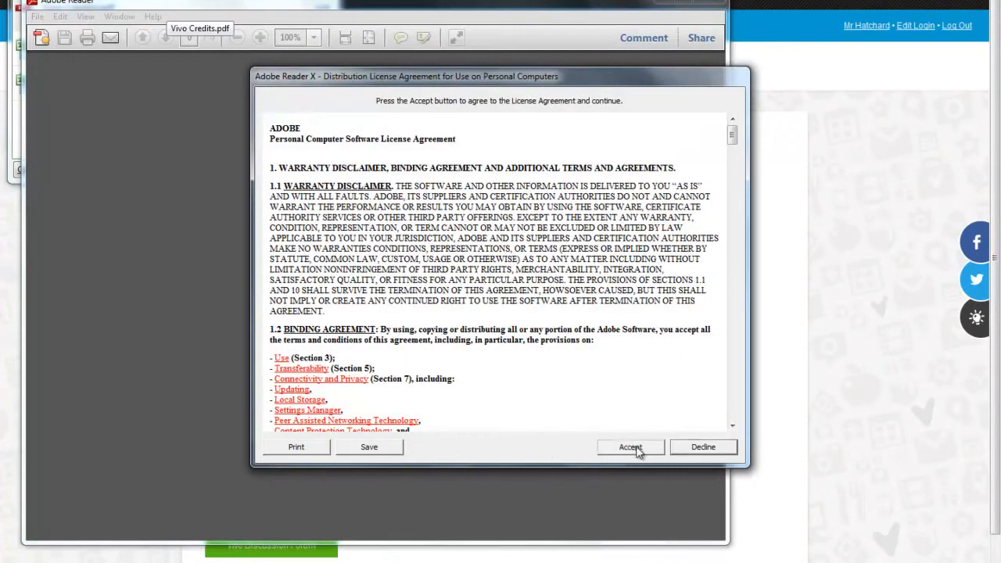
left_click(622, 451)
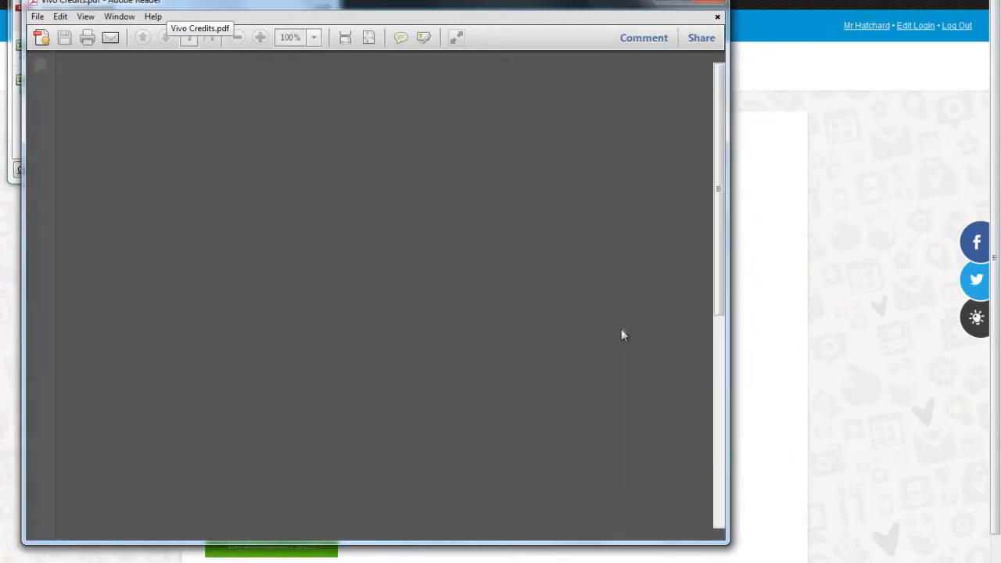
left_click(685, 4)
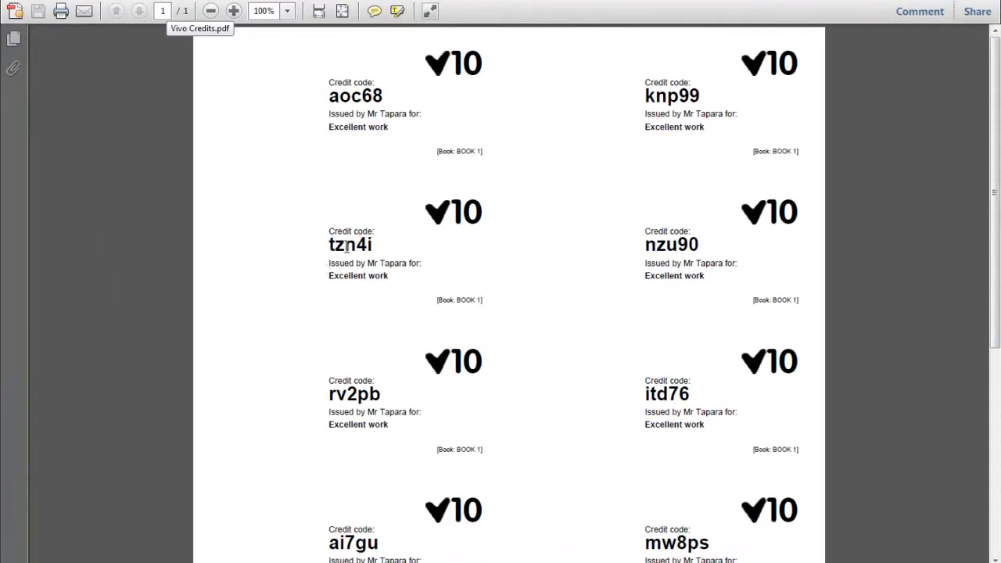
Look through the printable credit slips in Vivo Credits.pdf, then close the document and the downloads list.
scroll(888, 272, "down", 2)
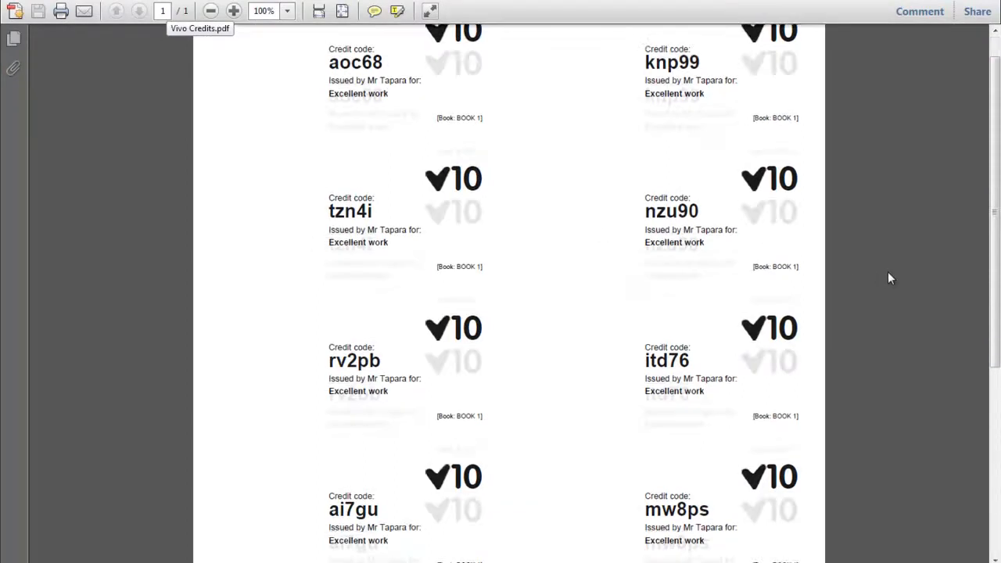
scroll(887, 278, "down", 2)
scroll(888, 278, "up", 3)
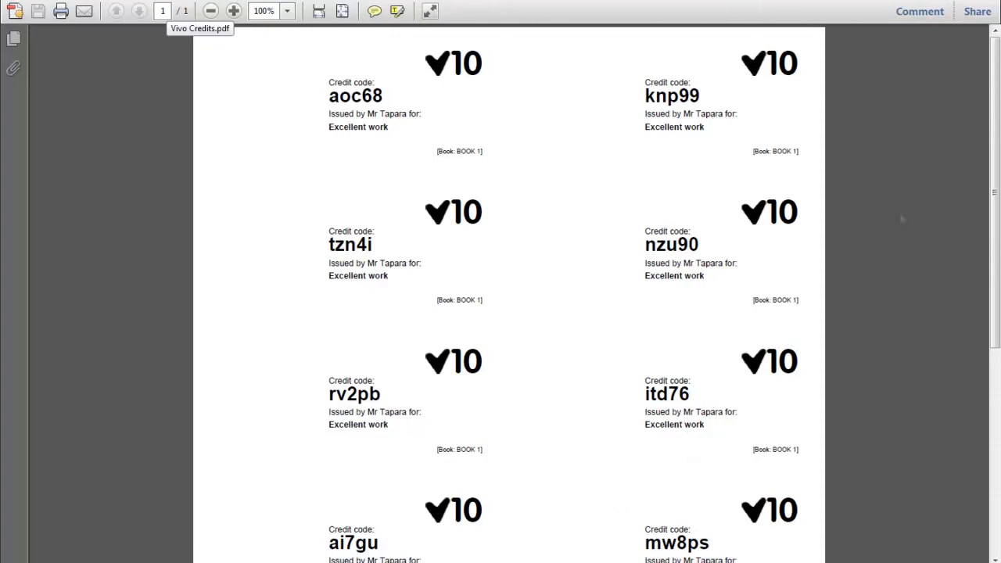
left_click(981, 1)
left_click(322, 1)
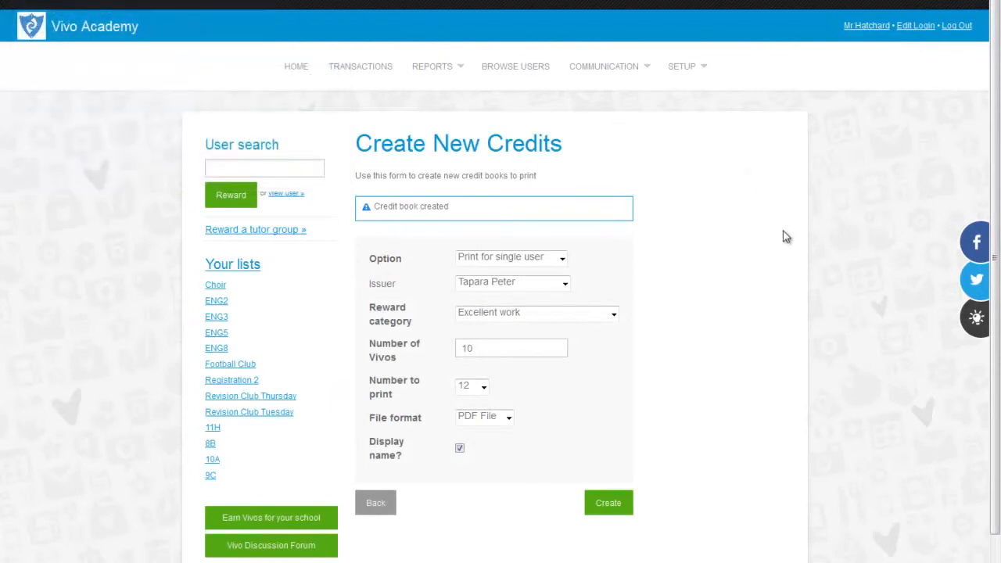